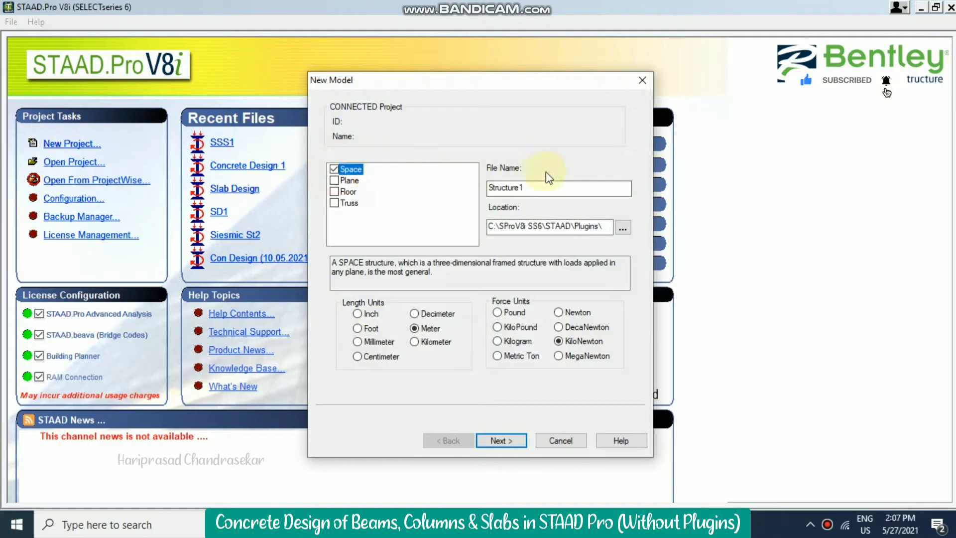
Create a Space model named SSS2 in meter and kilonewton units, starting in the Structure Wizard.
{"action": "double_click", "coordinate": [558, 185]}
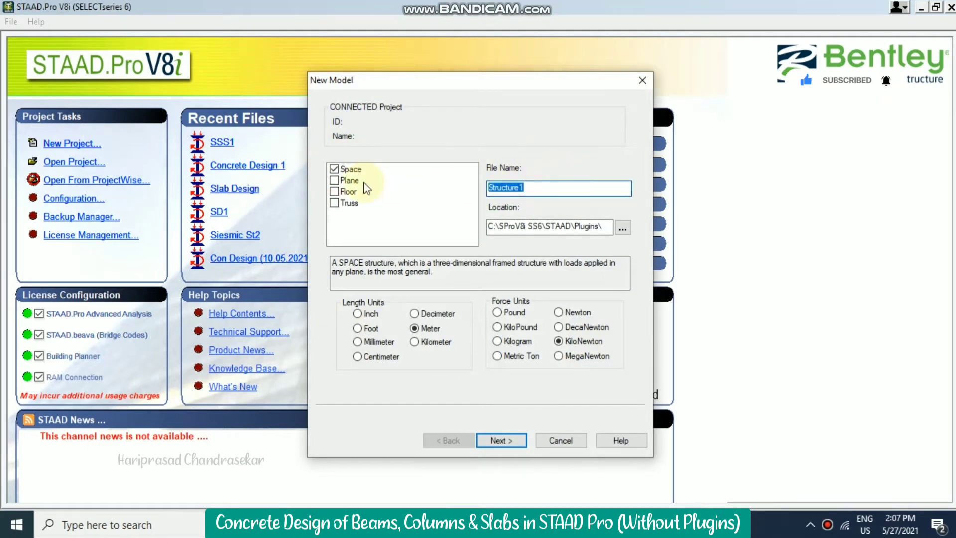
{"action": "type", "text": "SSS2"}
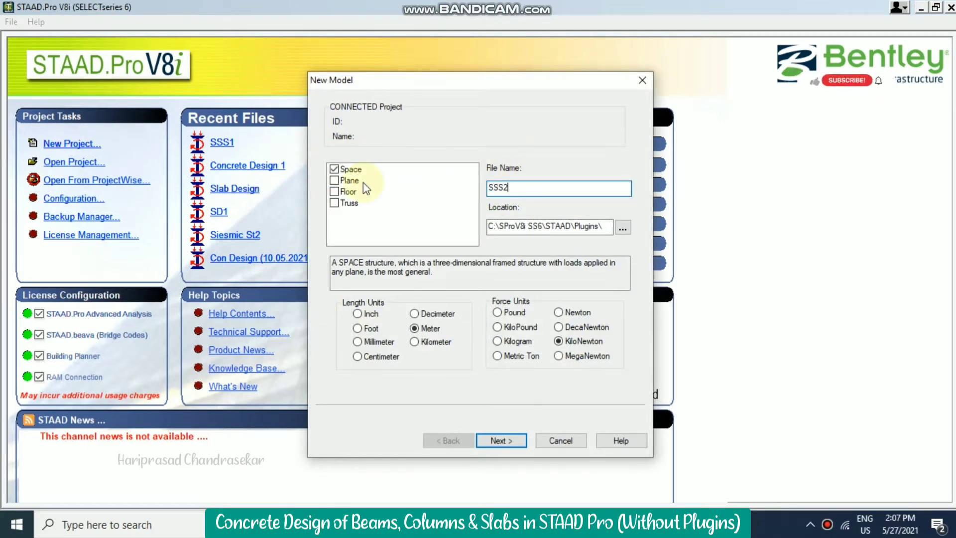
{"action": "left_click", "coordinate": [498, 441]}
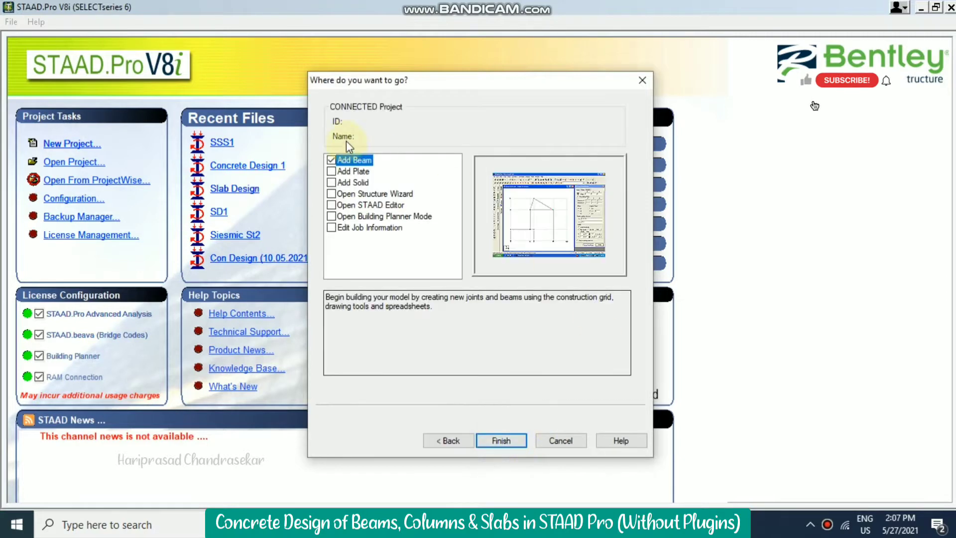
{"action": "left_click", "coordinate": [331, 196]}
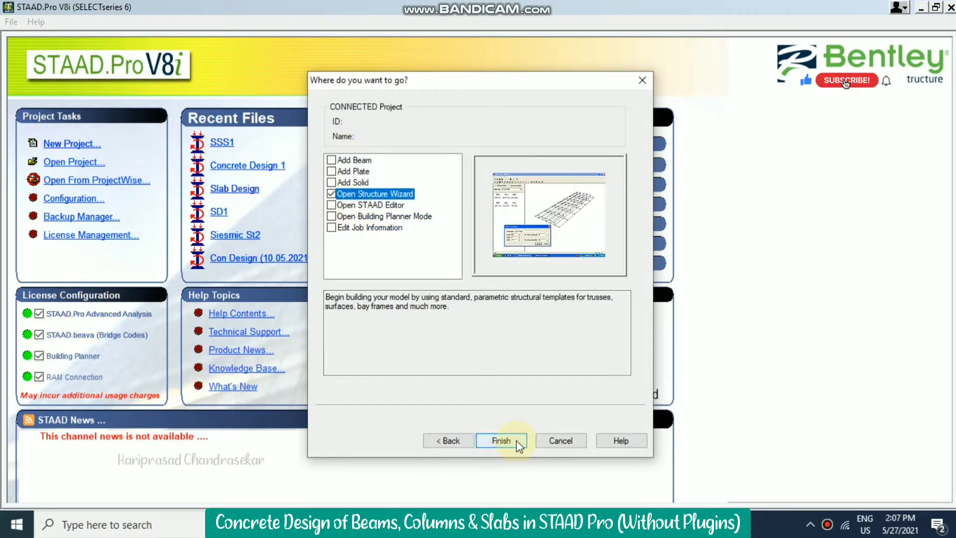
{"action": "left_click", "coordinate": [498, 441]}
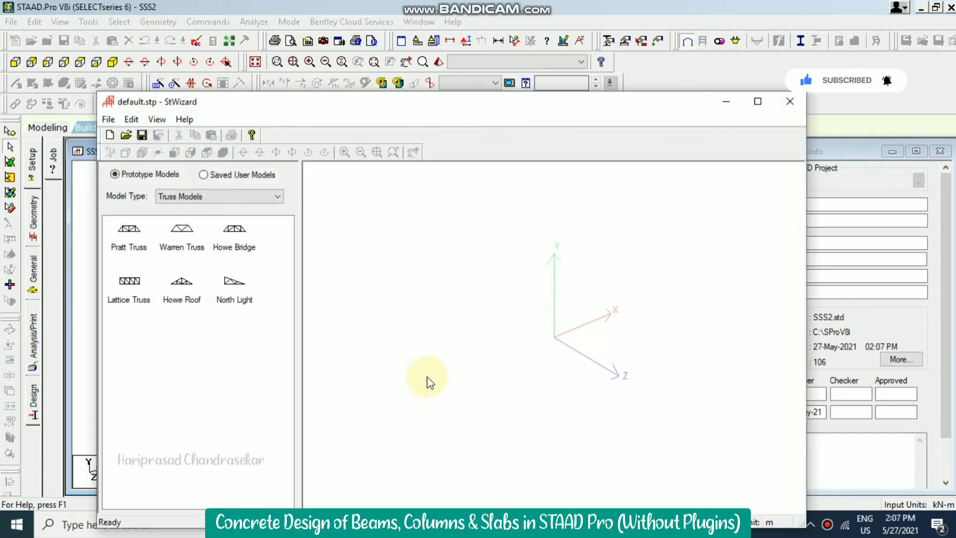
Add a Bay Frame from the Frame Models with length 9 m, height 7 m and width 8 m.
{"action": "left_click", "coordinate": [239, 199]}
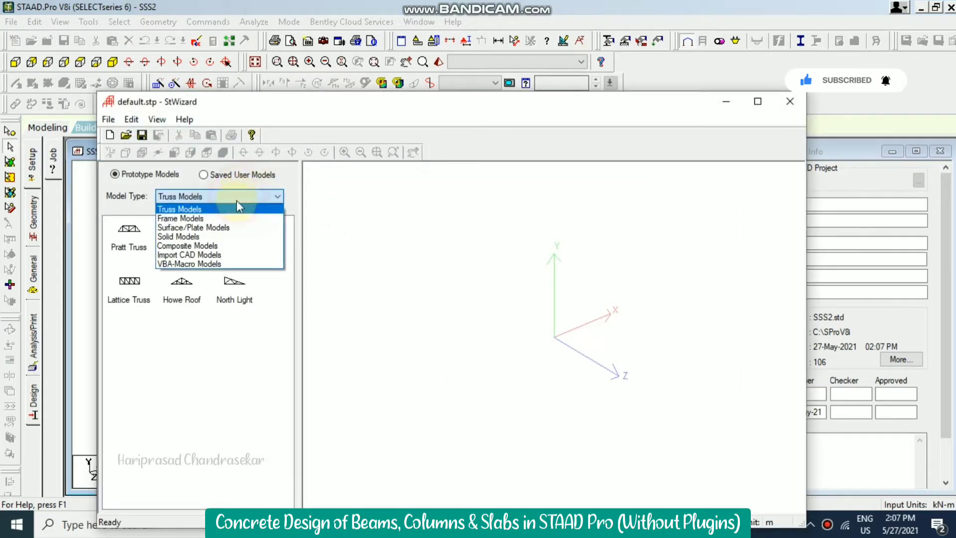
{"action": "left_click", "coordinate": [213, 215]}
{"action": "left_click_drag", "start_coordinate": [145, 244], "coordinate": [501, 232]}
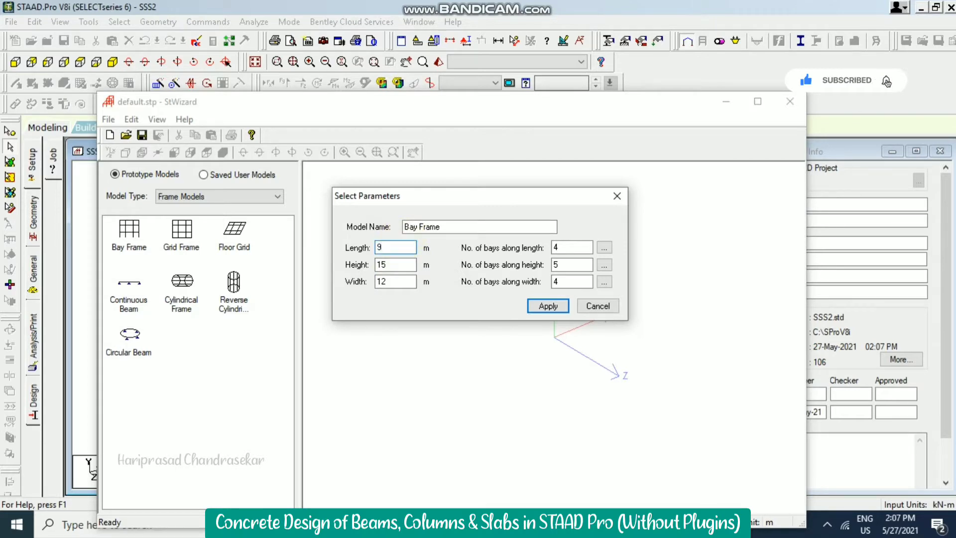
{"action": "left_click", "coordinate": [400, 282]}
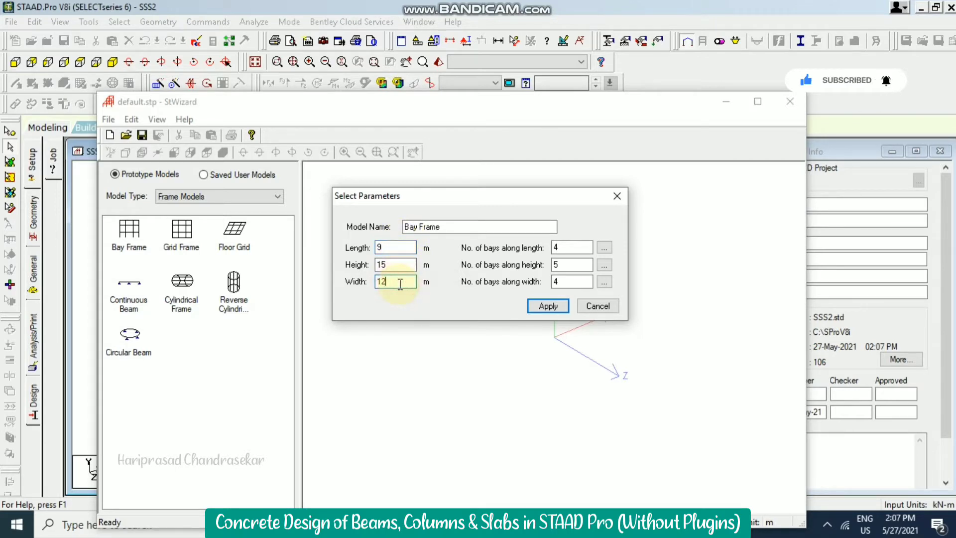
{"action": "double_click", "coordinate": [408, 284]}
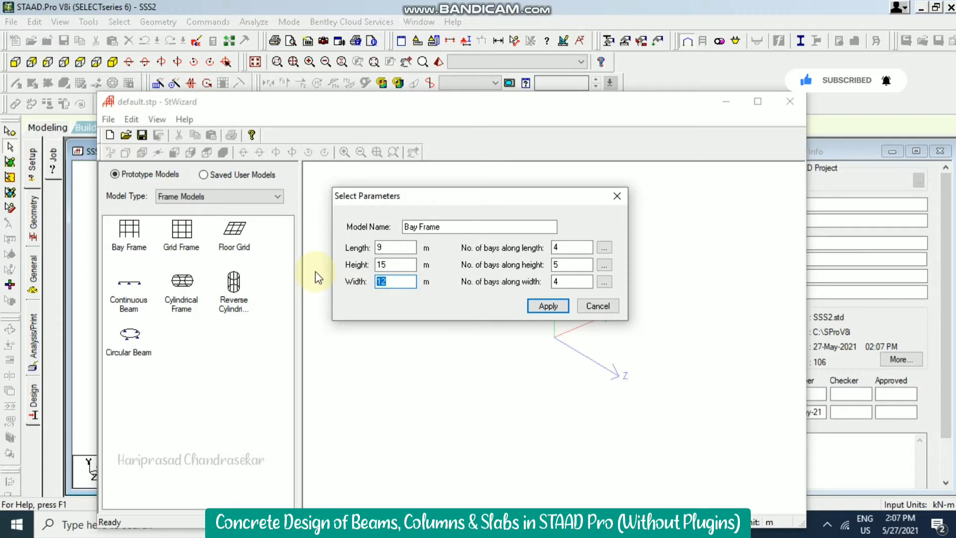
{"action": "type", "text": "8"}
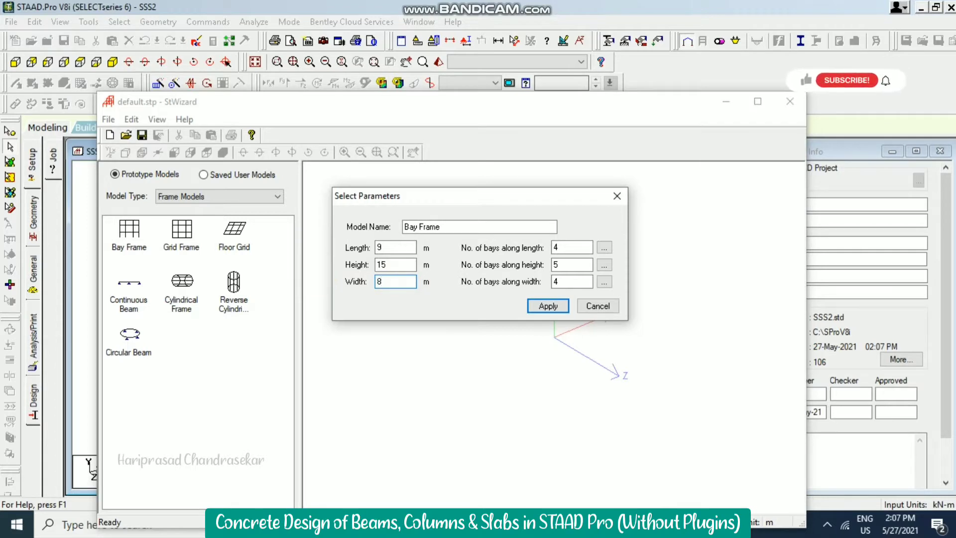
{"action": "double_click", "coordinate": [411, 264]}
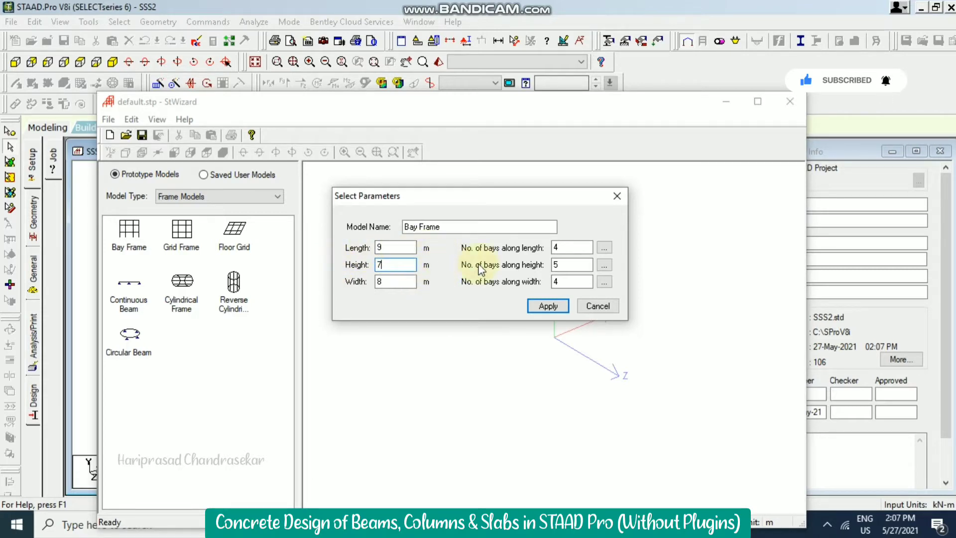
Set 1 bay along the length and 2 bays along the height, with height bays of 4 m and 3 m.
{"action": "left_click", "coordinate": [583, 248]}
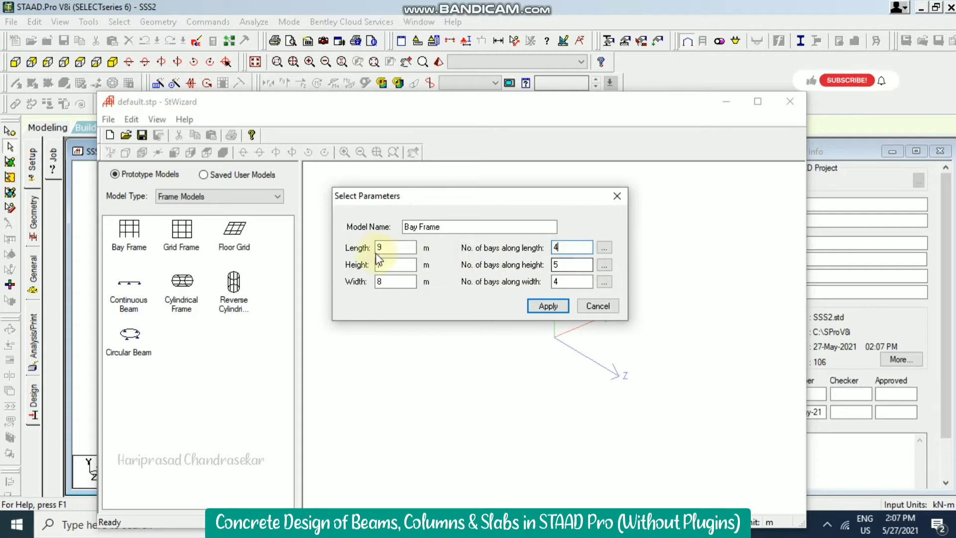
{"action": "double_click", "coordinate": [586, 247]}
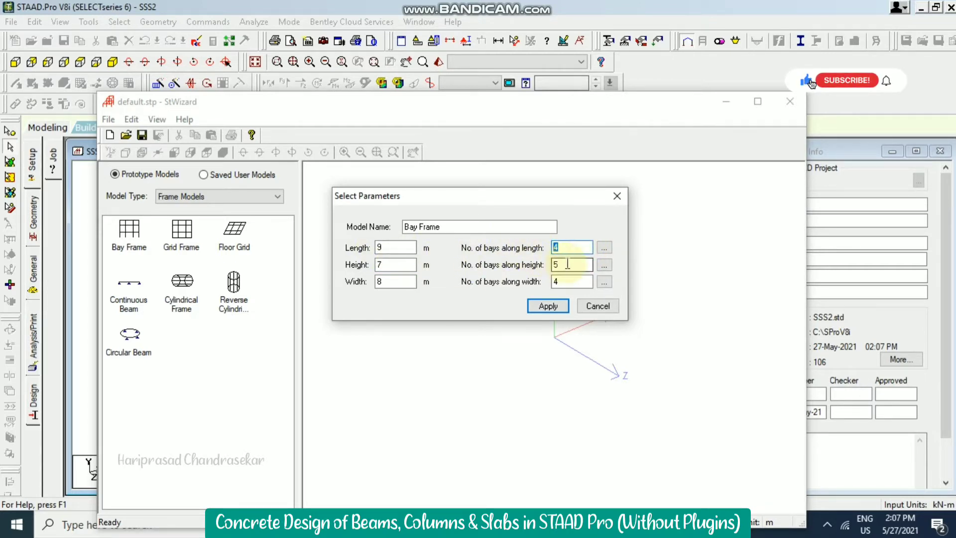
{"action": "type", "text": "1"}
{"action": "double_click", "coordinate": [587, 268]}
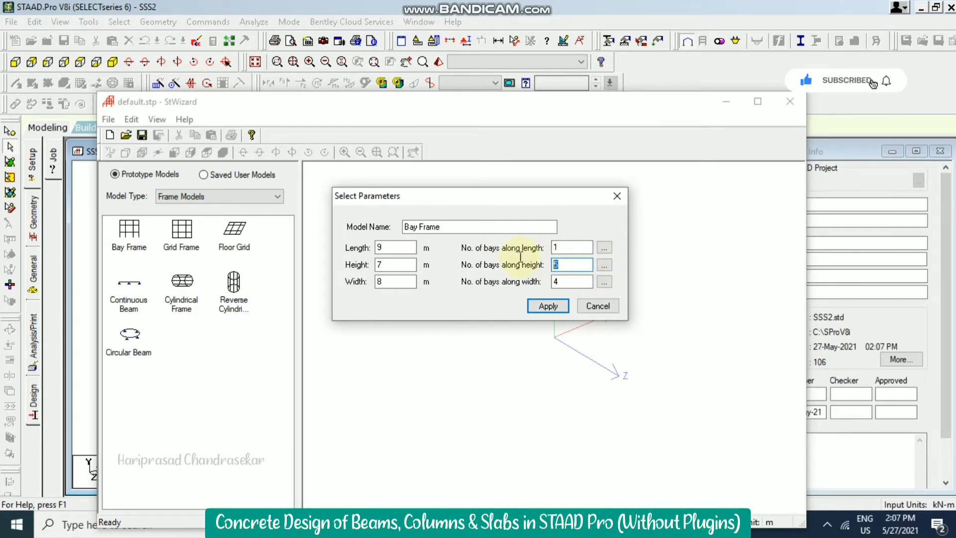
{"action": "left_click", "coordinate": [603, 268]}
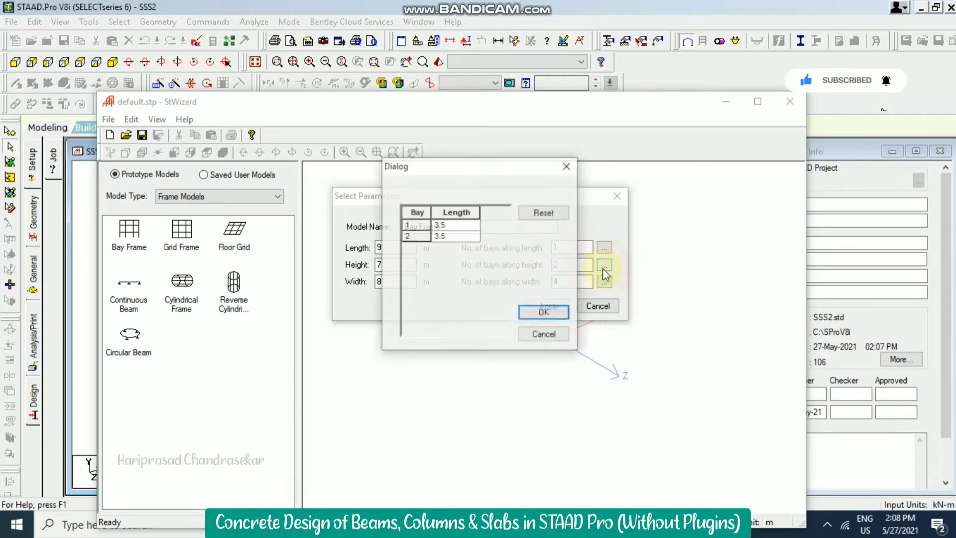
{"action": "left_click", "coordinate": [468, 227]}
{"action": "type", "text": "4"}
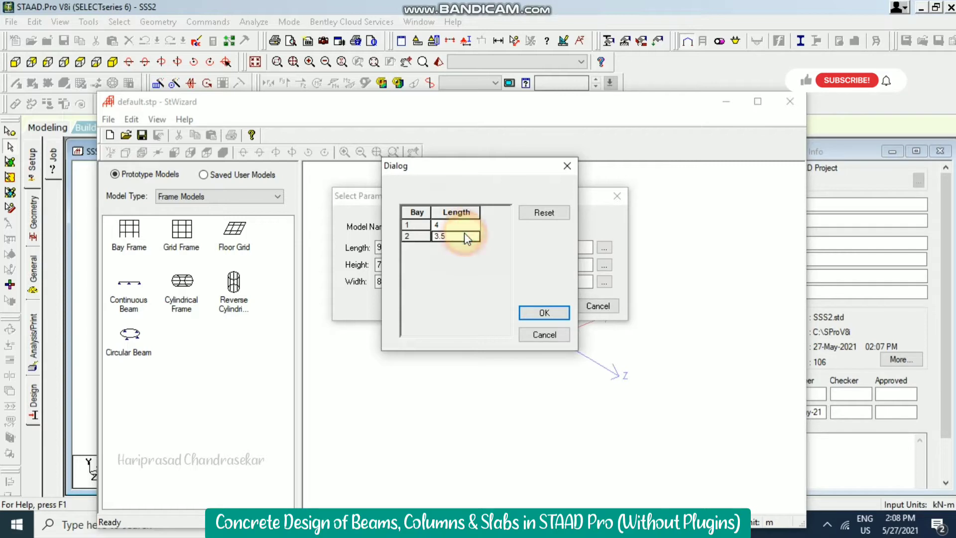
{"action": "type", "text": "3"}
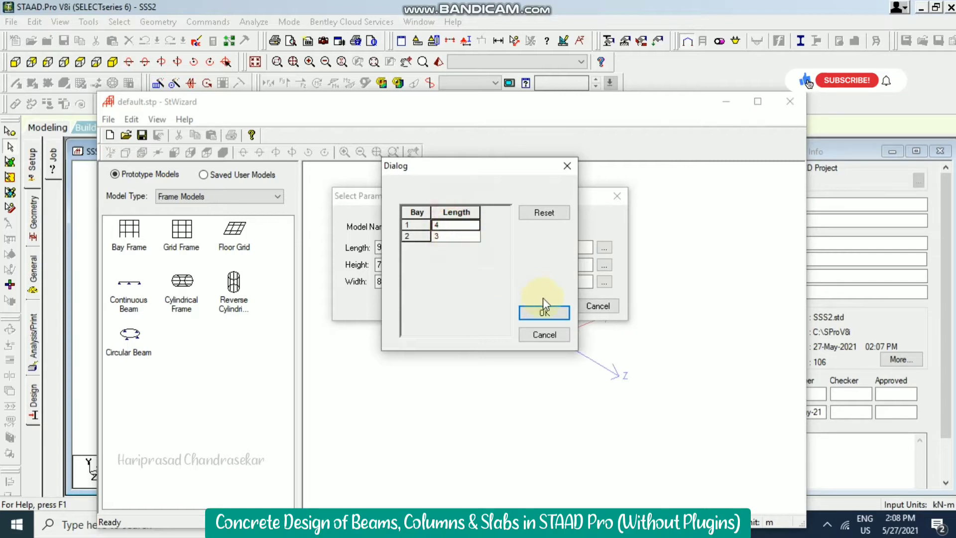
{"action": "left_click", "coordinate": [545, 313]}
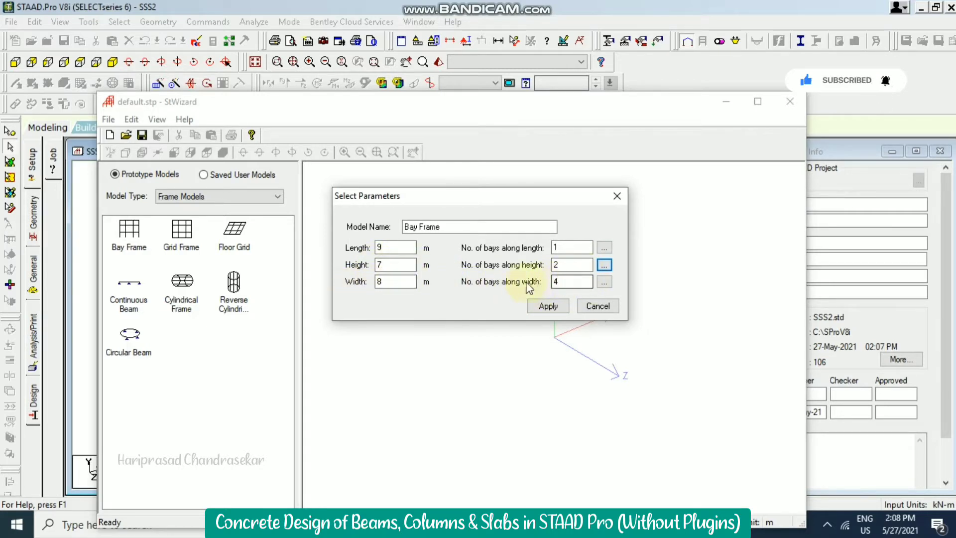
Set 2 bays of 4 m each along the width and generate the bay frame.
{"action": "left_click", "coordinate": [557, 280]}
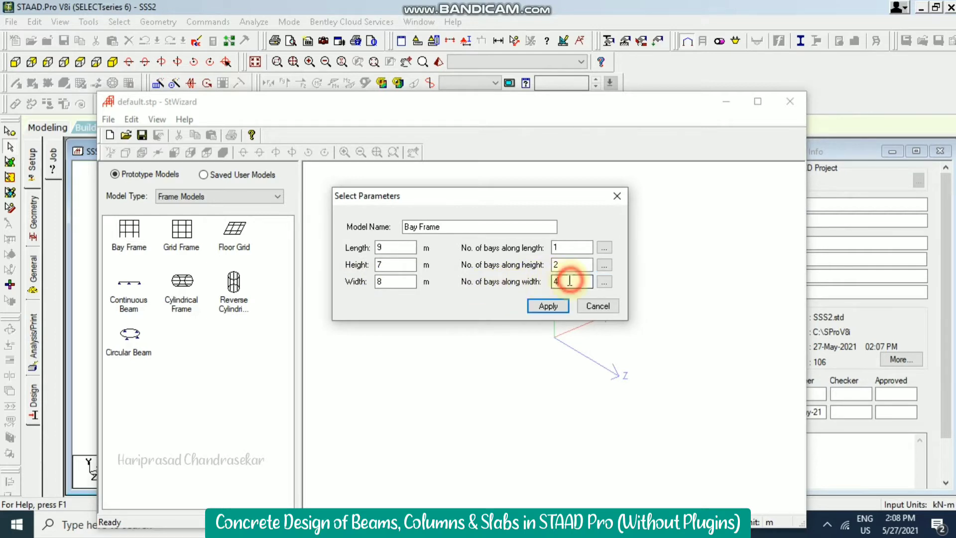
{"action": "left_click", "coordinate": [608, 282]}
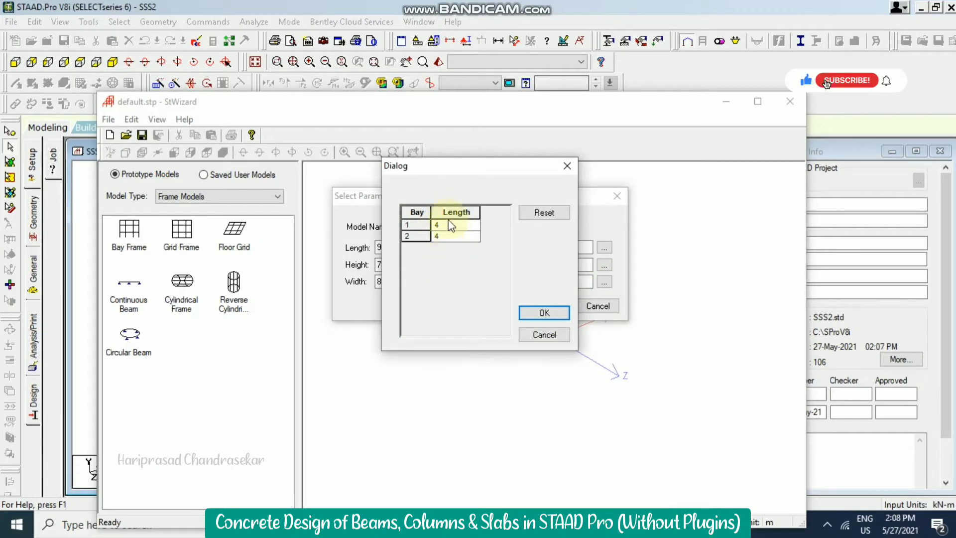
{"action": "left_click", "coordinate": [555, 314]}
{"action": "left_click", "coordinate": [549, 304]}
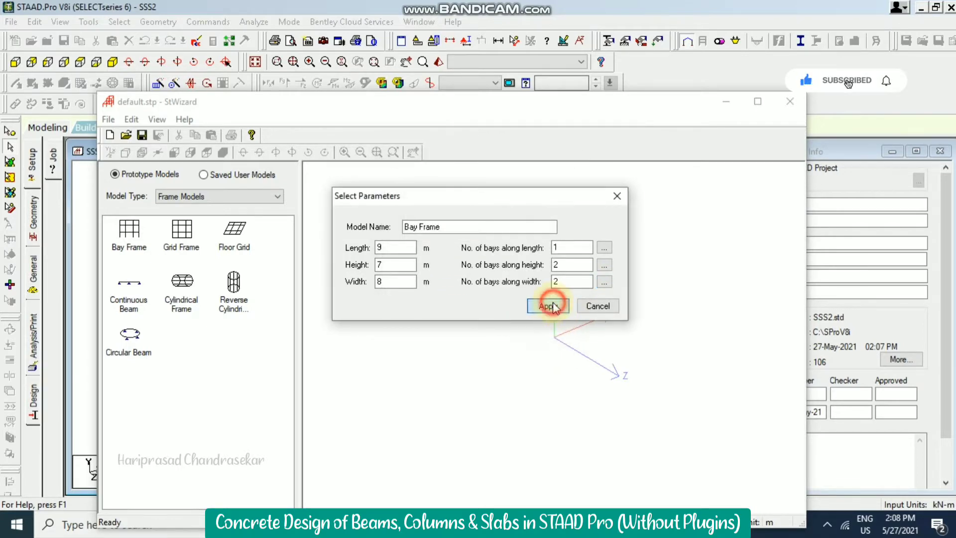
Transfer the bay frame into the STAAD.Pro model with X, Y and Z offsets of 0 m.
{"action": "left_click_drag", "start_coordinate": [498, 246], "coordinate": [536, 327]}
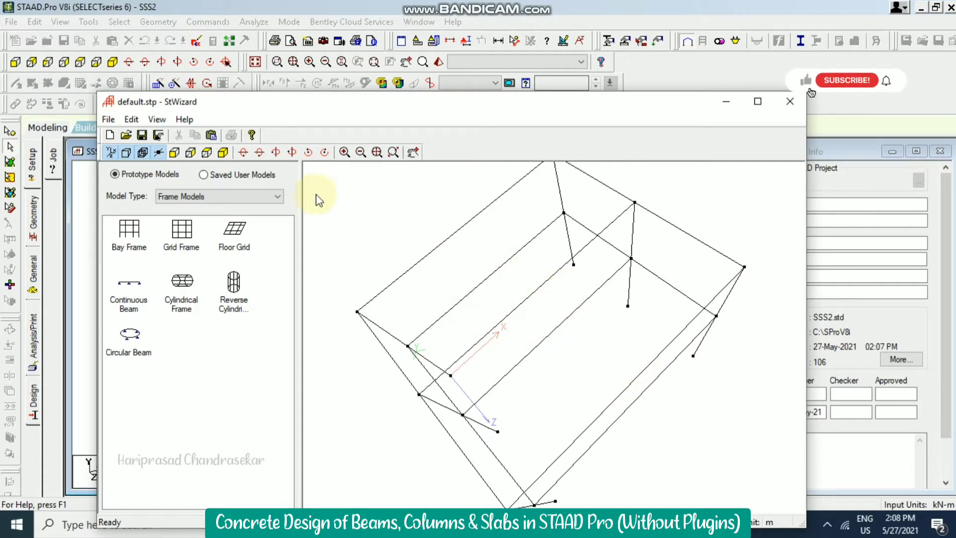
{"action": "left_click", "coordinate": [211, 135]}
{"action": "left_click", "coordinate": [511, 289]}
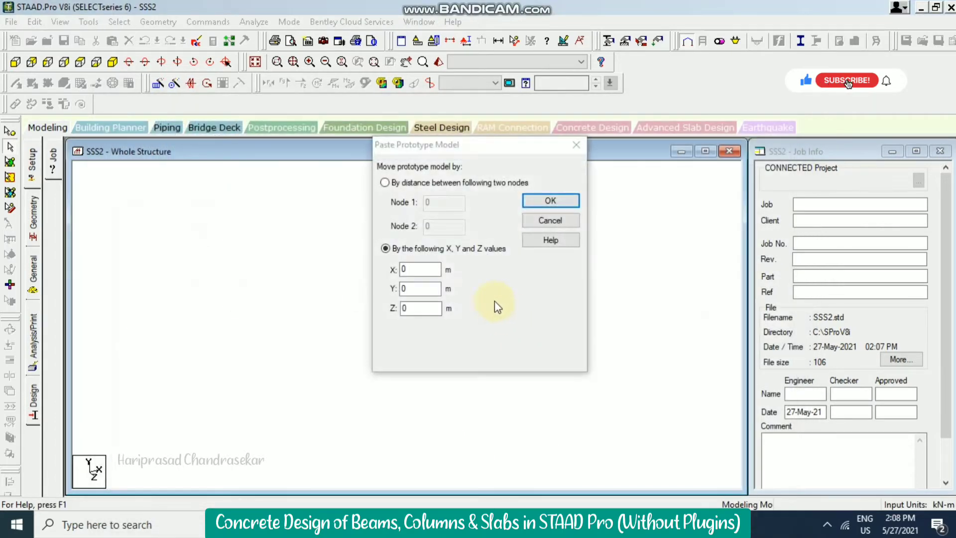
{"action": "left_click", "coordinate": [551, 202]}
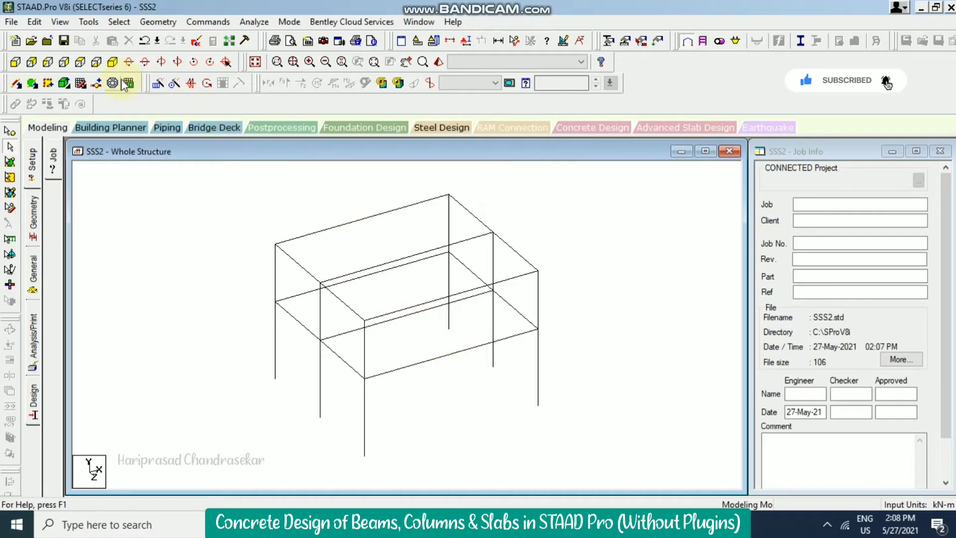
Insert a midpoint node into the middle 9 m beam of the lower floor level.
{"action": "left_click", "coordinate": [354, 333]}
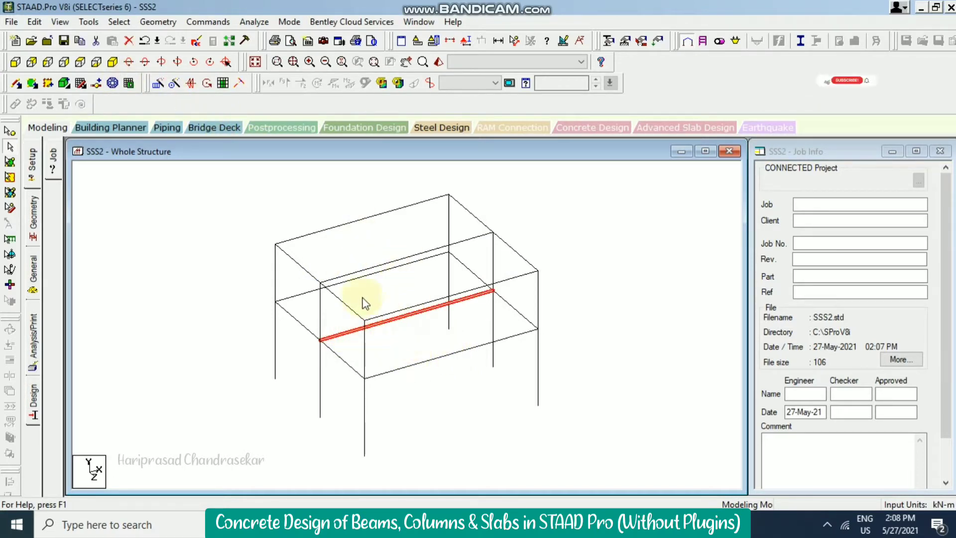
{"action": "left_click", "coordinate": [96, 84]}
{"action": "left_click", "coordinate": [406, 251]}
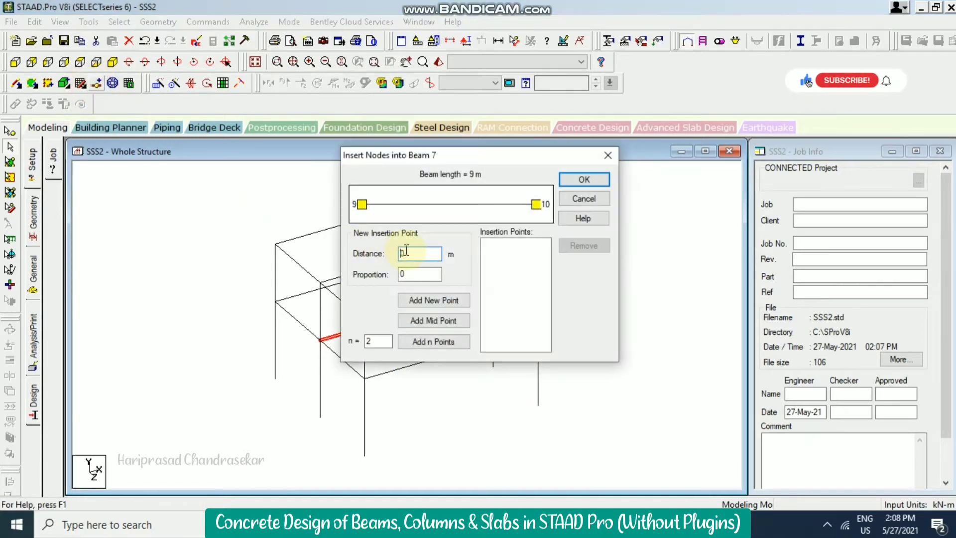
{"action": "left_click", "coordinate": [435, 321]}
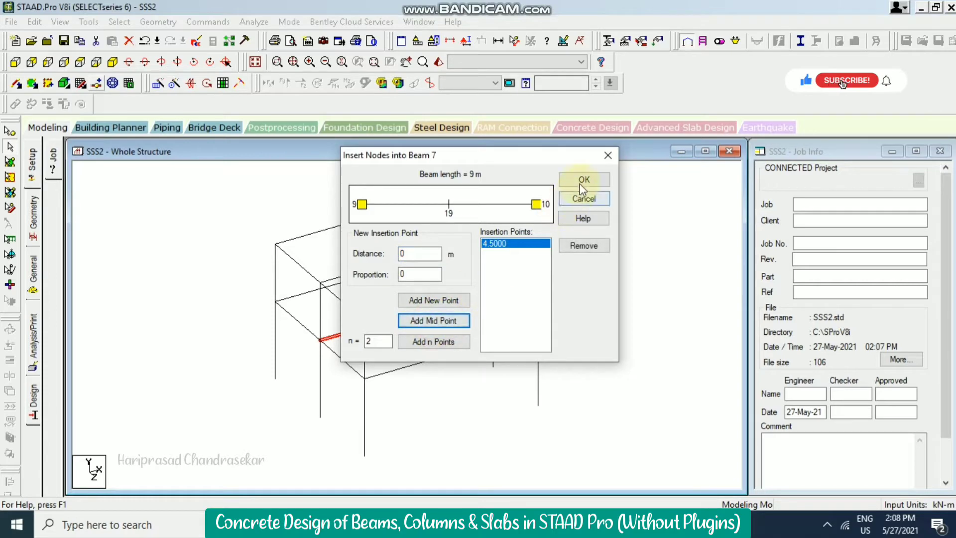
{"action": "left_click", "coordinate": [583, 187]}
Insert a midpoint node into the front 9 m beam of the lower floor level.
{"action": "left_click", "coordinate": [442, 359]}
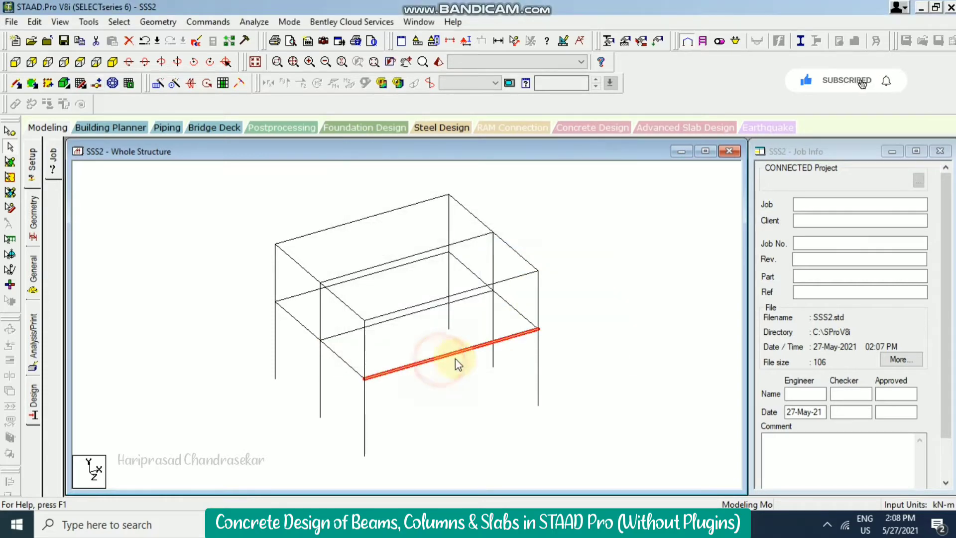
{"action": "left_click", "coordinate": [99, 85]}
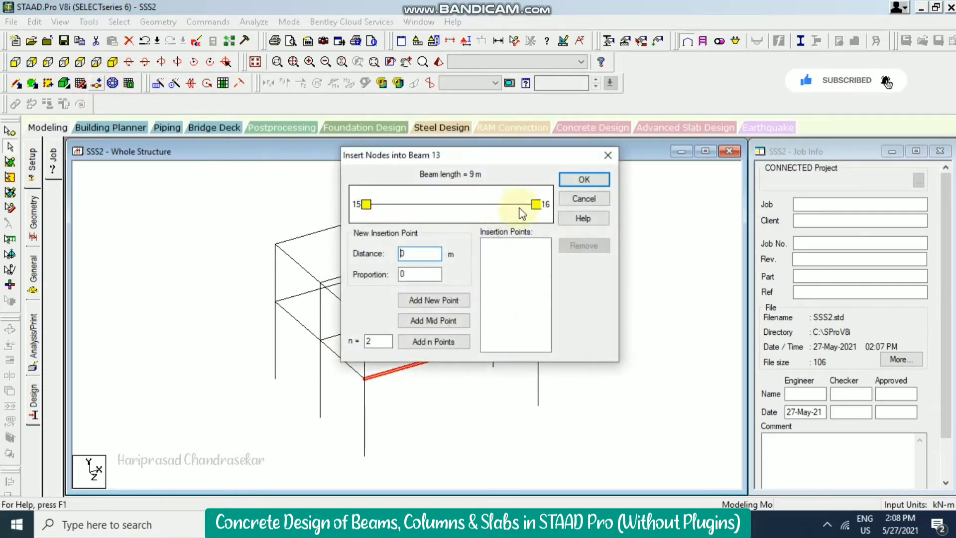
{"action": "left_click", "coordinate": [442, 320]}
{"action": "left_click", "coordinate": [578, 180]}
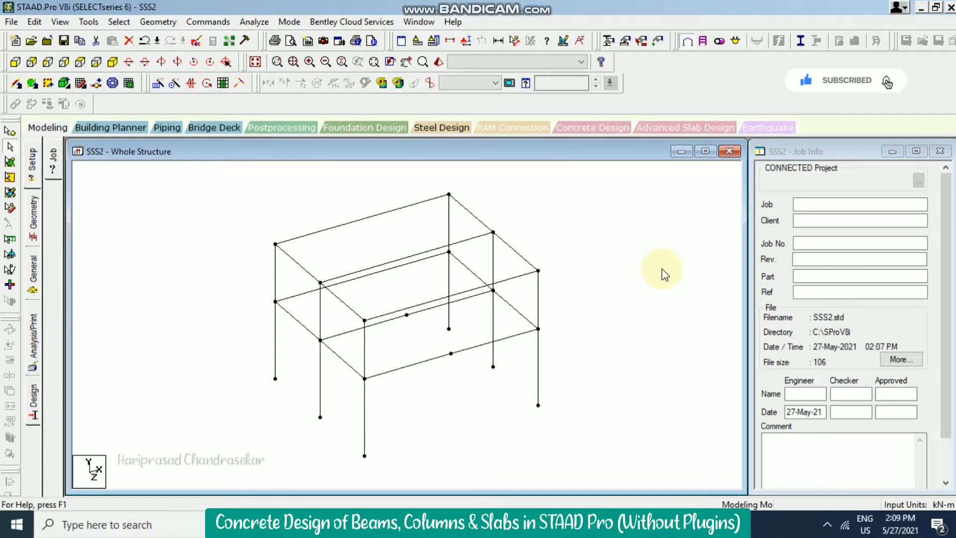
Display the node numbers and add a secondary beam between midpoint nodes 19 and 20.
{"action": "key", "text": "shift+n"}
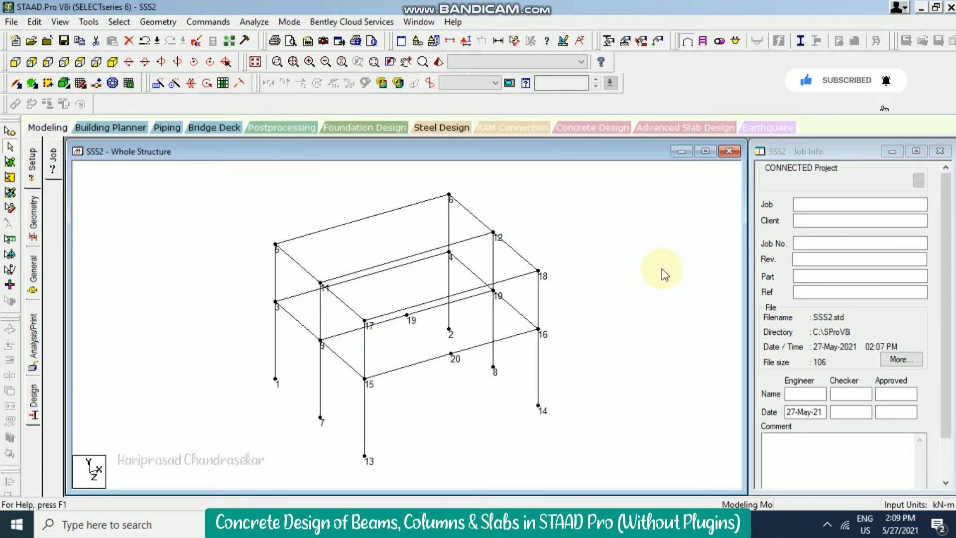
{"action": "left_click", "coordinate": [32, 84]}
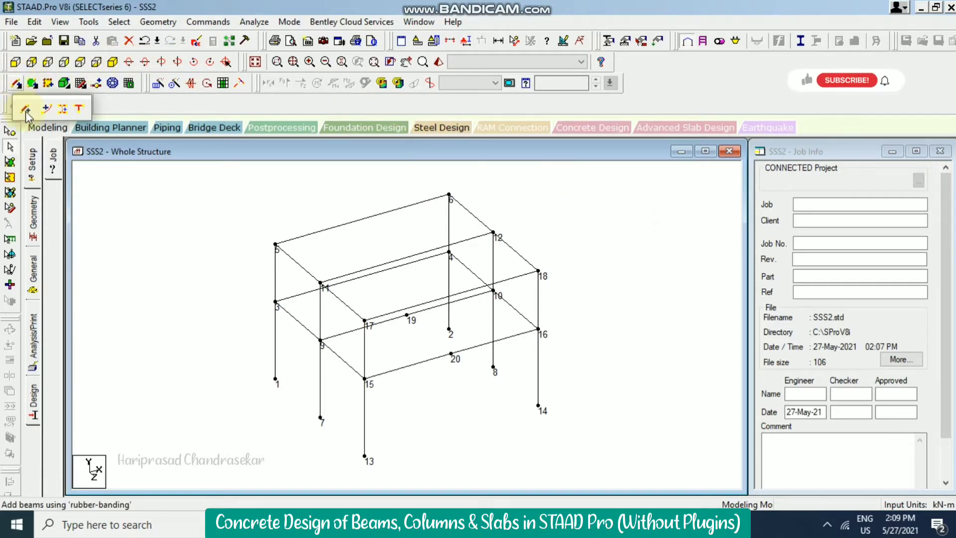
{"action": "left_click", "coordinate": [25, 112]}
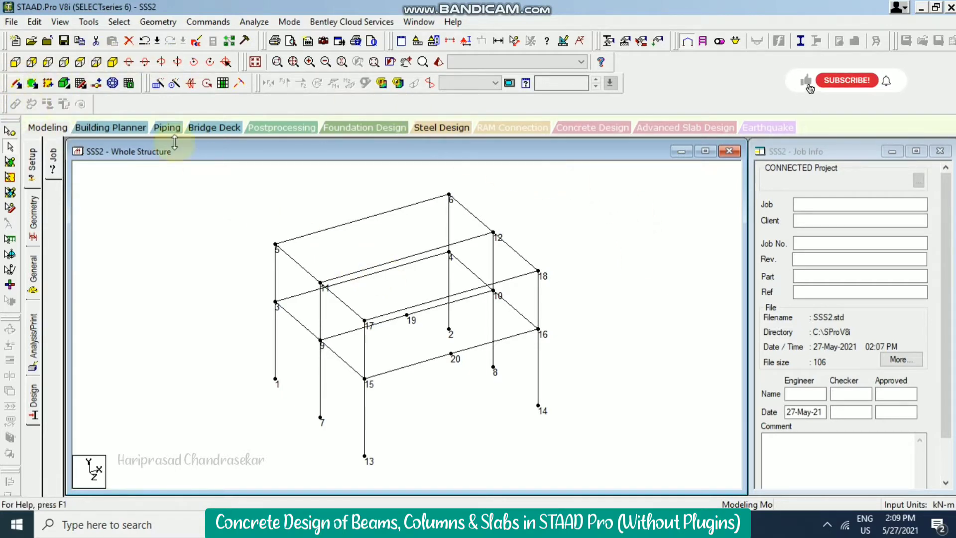
{"action": "left_click", "coordinate": [17, 85]}
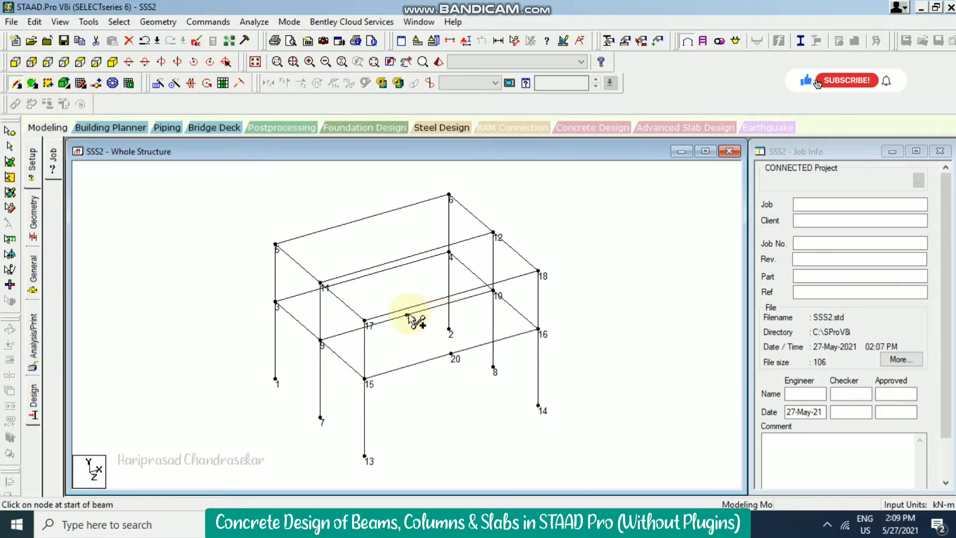
{"action": "mouse_move", "coordinate": [408, 317]}
{"action": "left_mouse_down"}
{"action": "mouse_move", "coordinate": [455, 337]}
{"action": "mouse_move", "coordinate": [451, 354]}
{"action": "left_mouse_up"}
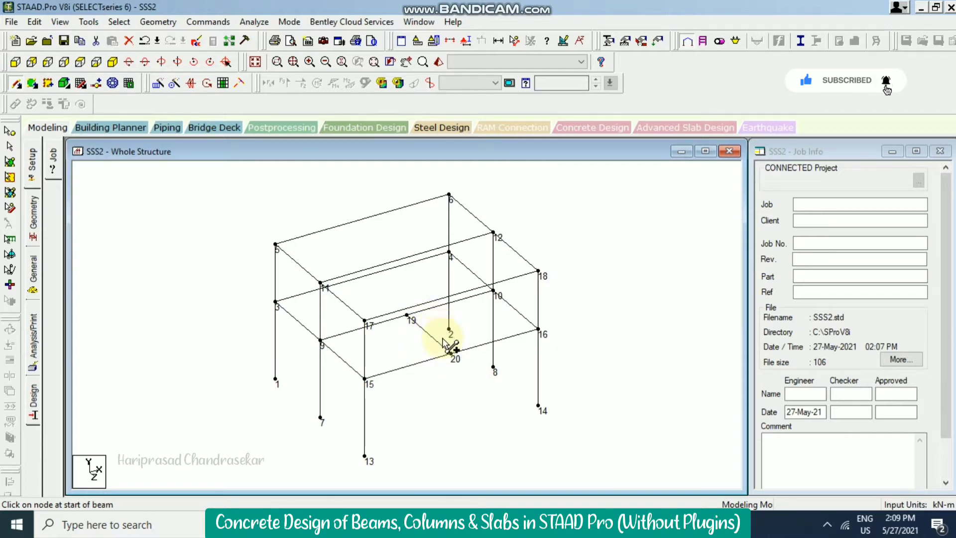
Insert midpoint nodes into the middle and front 9 m beams of the upper floor level.
{"action": "left_click_drag", "start_coordinate": [443, 337], "coordinate": [461, 314]}
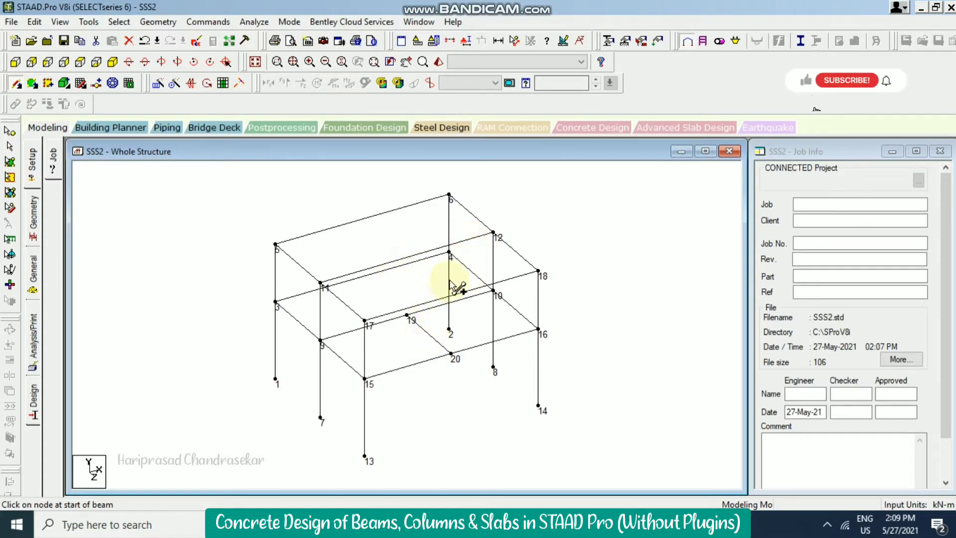
{"action": "left_click", "coordinate": [477, 238]}
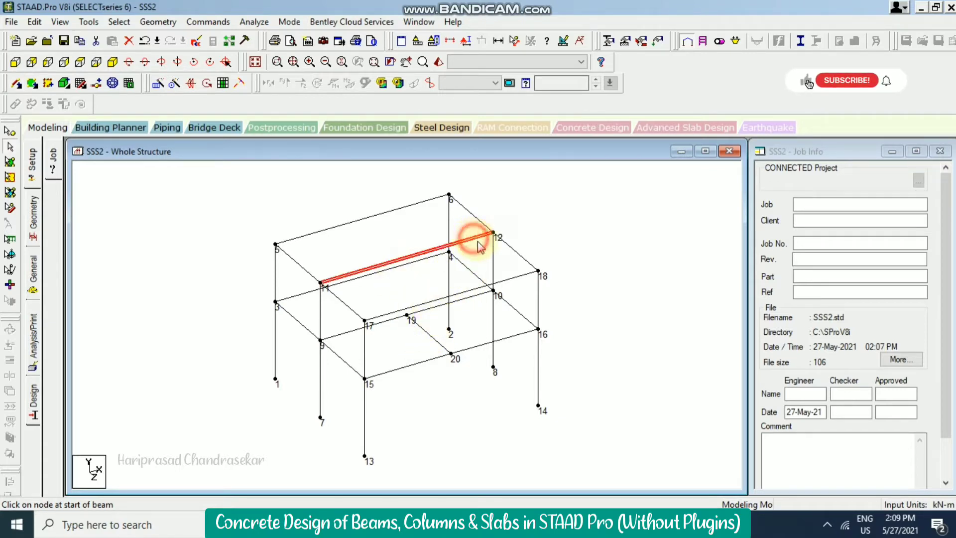
{"action": "left_click", "coordinate": [521, 278], "text": "ctrl"}
{"action": "left_click", "coordinate": [96, 83]}
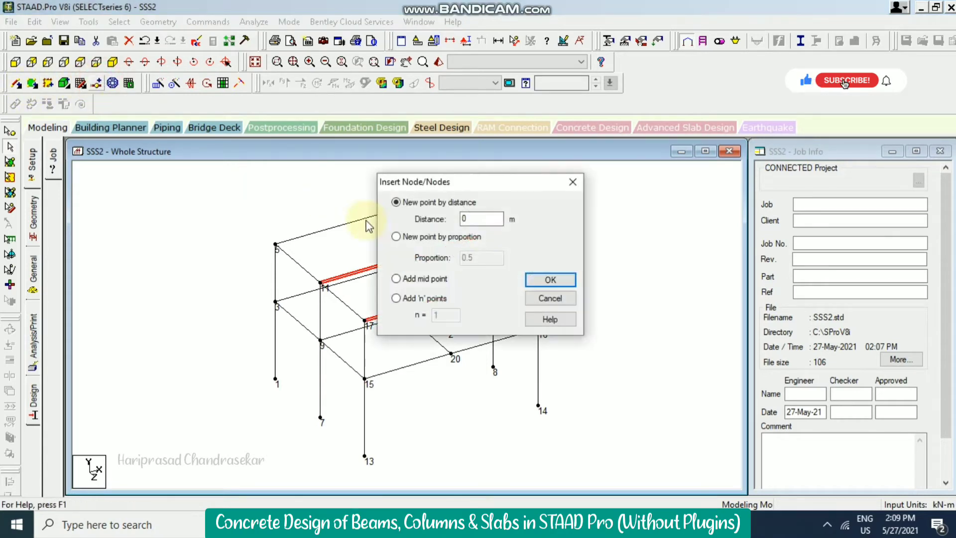
{"action": "left_click", "coordinate": [396, 278]}
{"action": "left_click", "coordinate": [550, 280]}
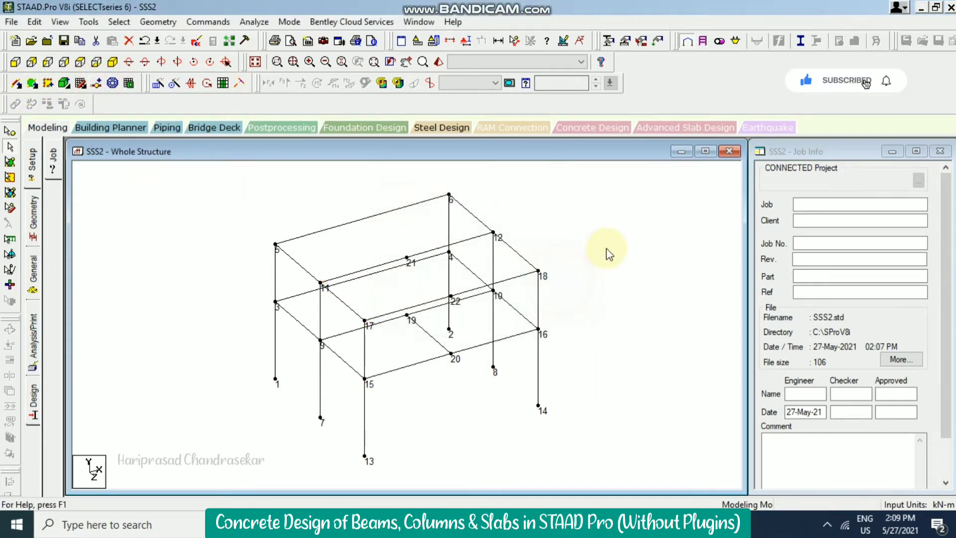
{"action": "left_click", "coordinate": [617, 239]}
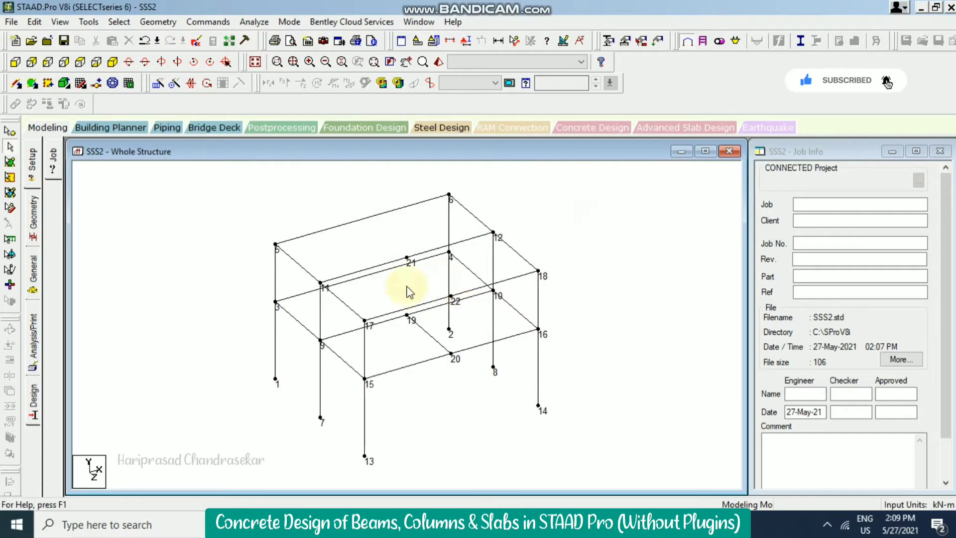
Add a secondary beam between midpoint nodes 21 and 22 on the upper floor level.
{"action": "left_click", "coordinate": [16, 83]}
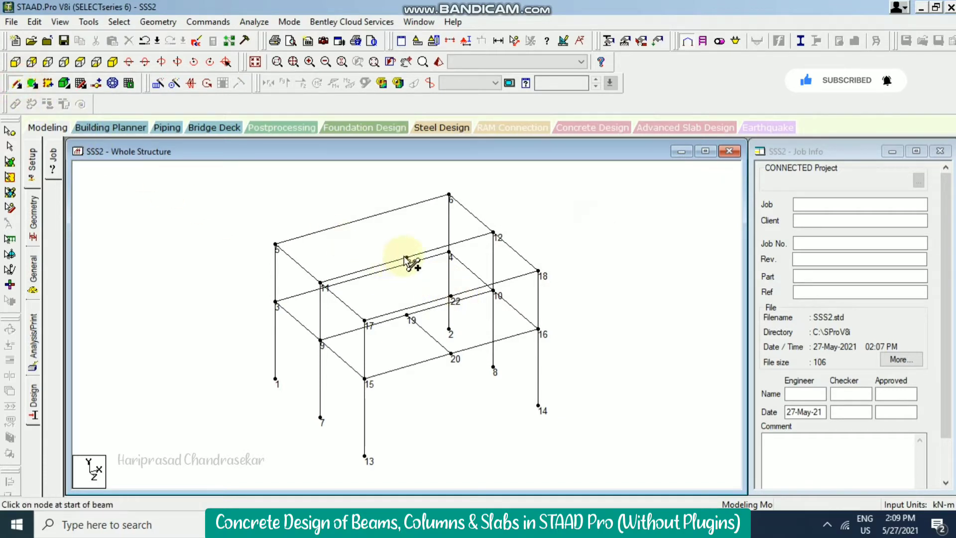
{"action": "mouse_move", "coordinate": [406, 258]}
{"action": "left_mouse_down"}
{"action": "mouse_move", "coordinate": [463, 298]}
{"action": "mouse_move", "coordinate": [451, 296]}
{"action": "left_mouse_up"}
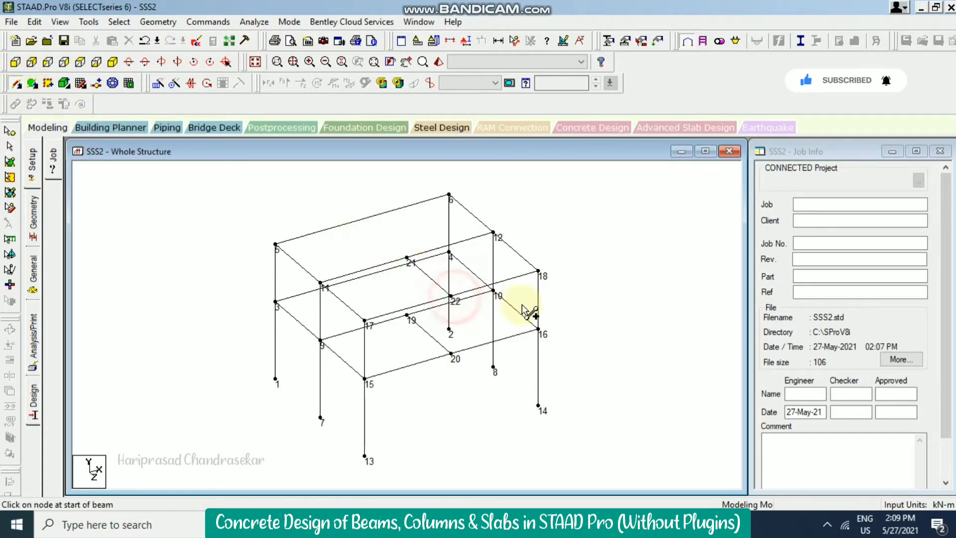
{"action": "left_click", "coordinate": [376, 266]}
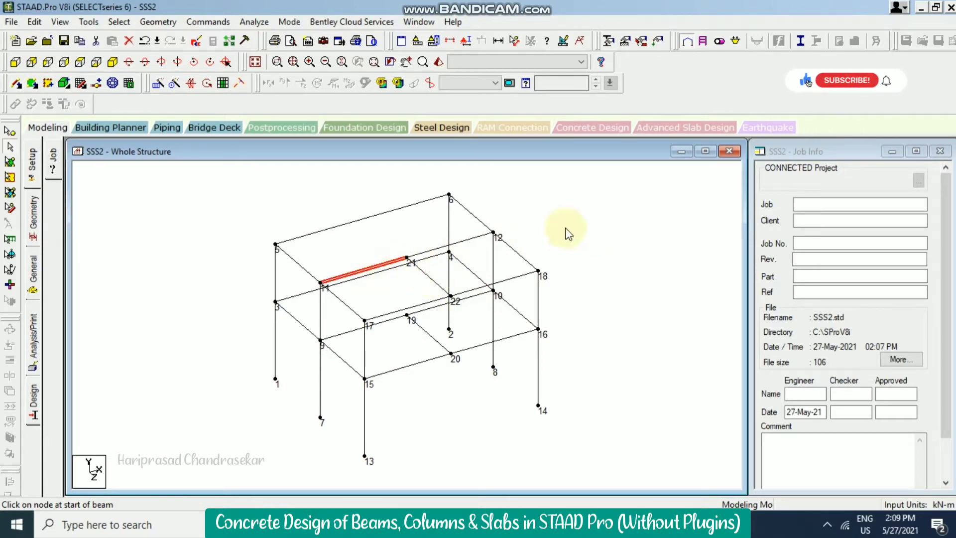
Measure the node-to-node distances along the frame's long side and both of its transverse bays in plan view.
{"action": "left_click", "coordinate": [96, 62]}
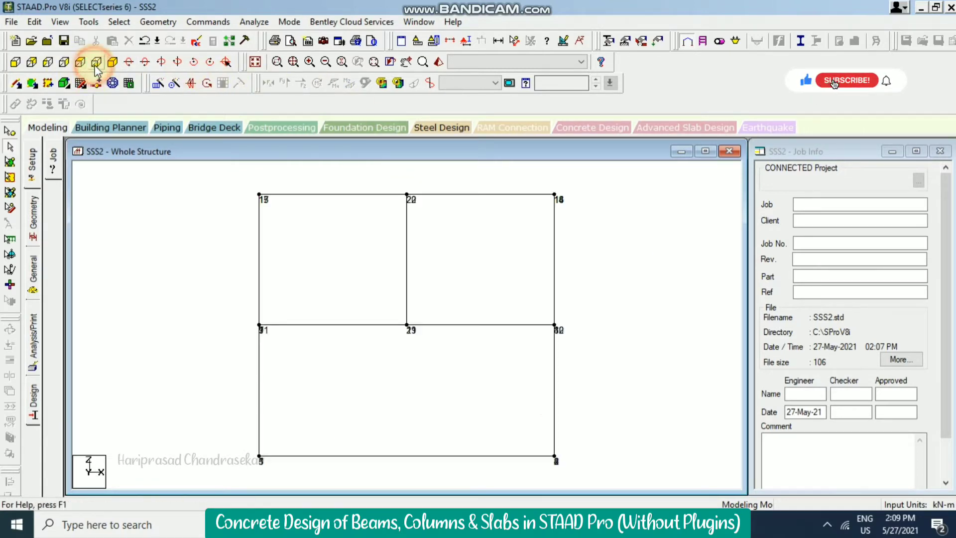
{"action": "left_click", "coordinate": [515, 44]}
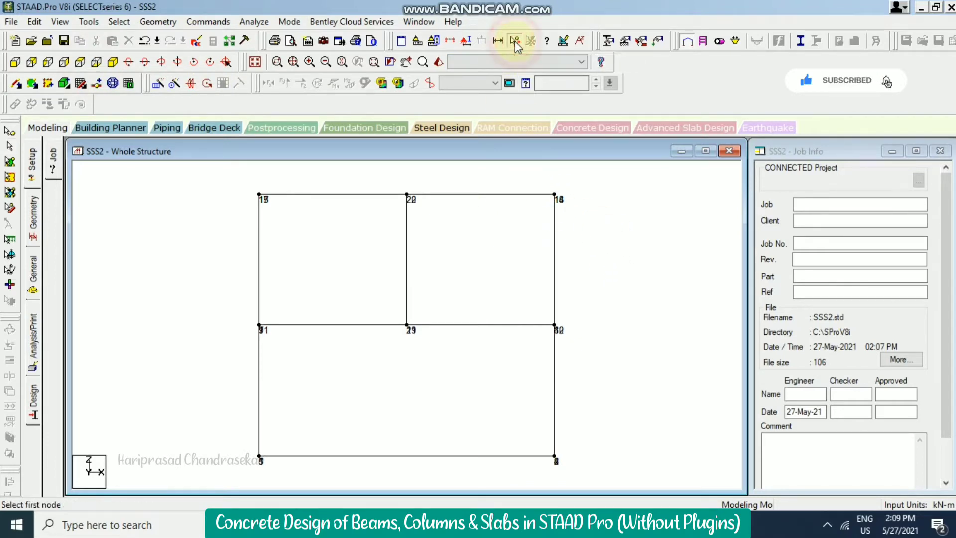
{"action": "left_click", "coordinate": [260, 454]}
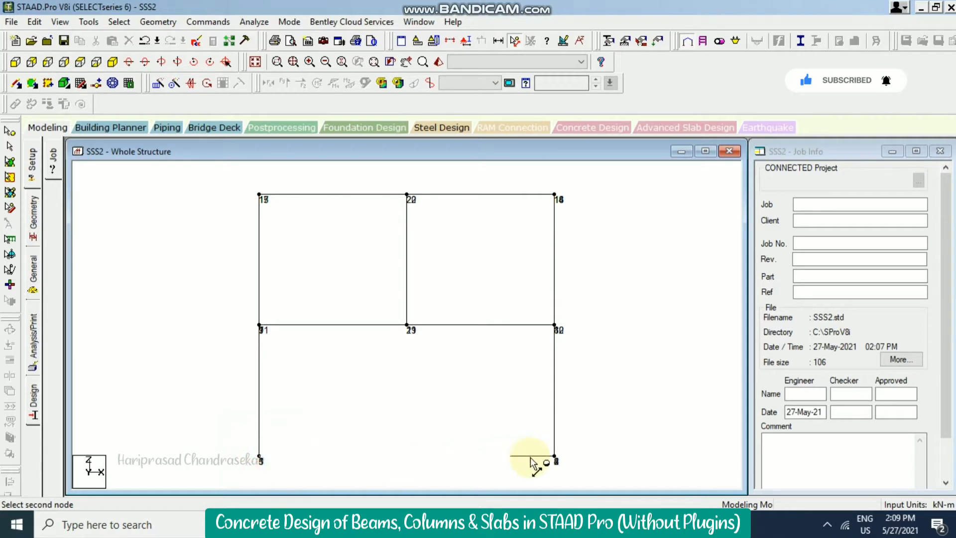
{"action": "left_click", "coordinate": [555, 455]}
{"action": "left_click", "coordinate": [555, 326]}
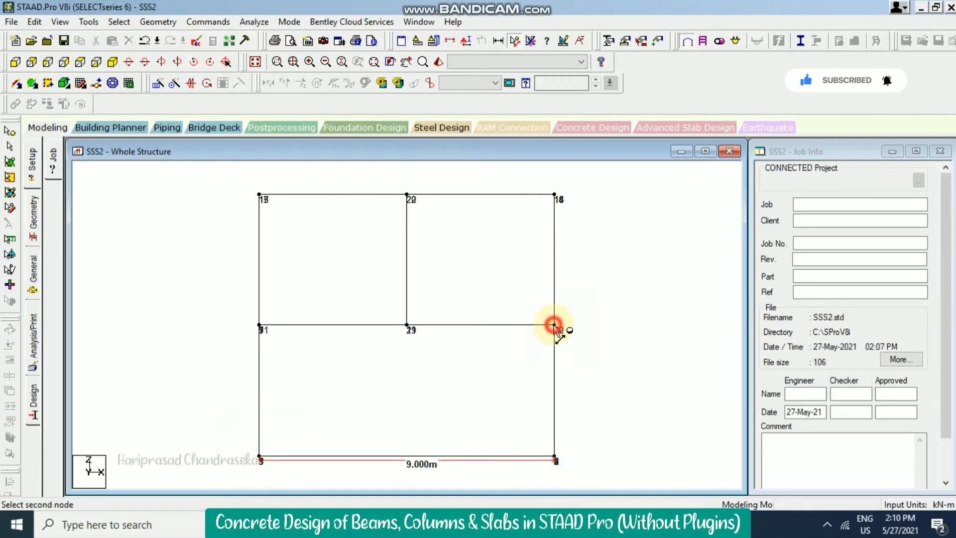
{"action": "left_click", "coordinate": [555, 455]}
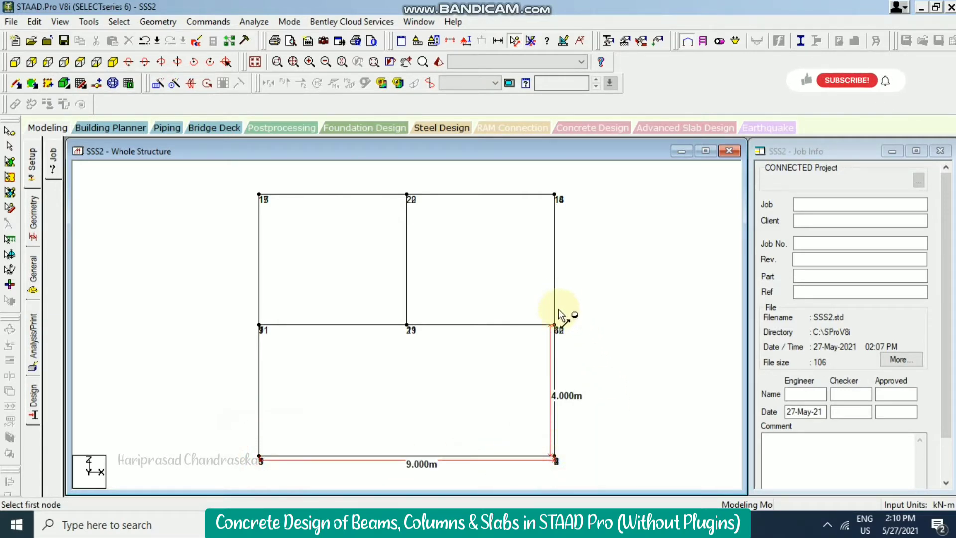
{"action": "left_click", "coordinate": [556, 195]}
{"action": "left_click", "coordinate": [556, 326]}
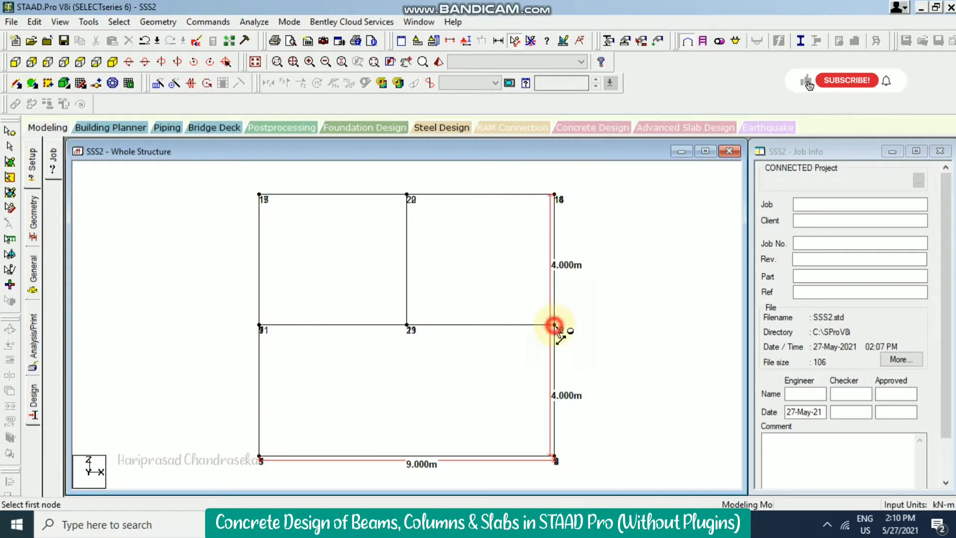
{"action": "key", "text": "F8"}
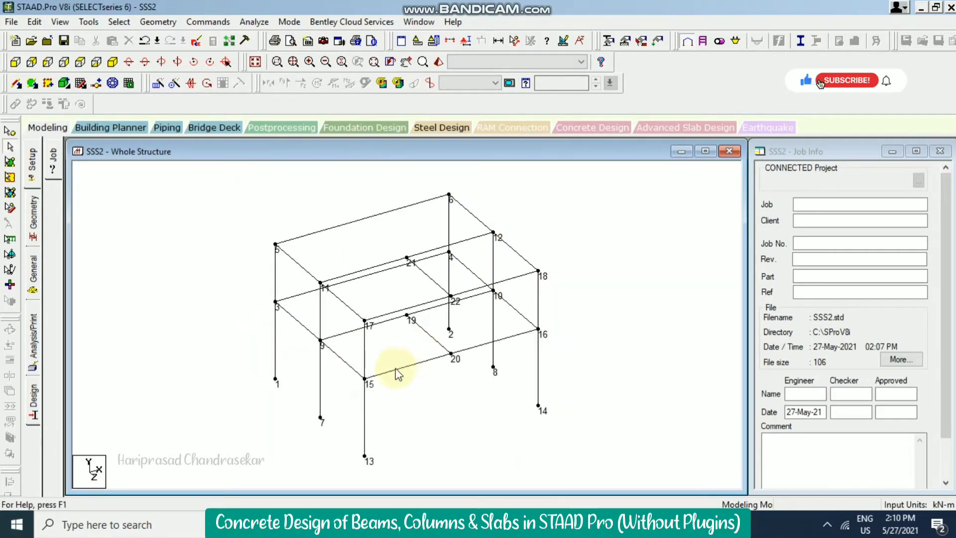
Measure both half spans of the lower front beam and the two storey heights at node 14's column, and clear the dimensions.
{"action": "left_click", "coordinate": [514, 42]}
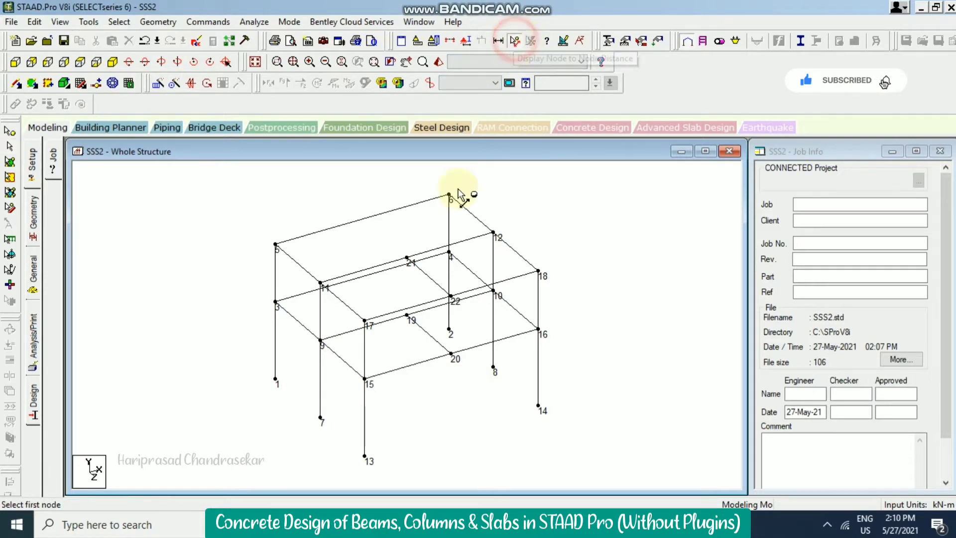
{"action": "left_click", "coordinate": [364, 379]}
{"action": "left_click", "coordinate": [451, 354]}
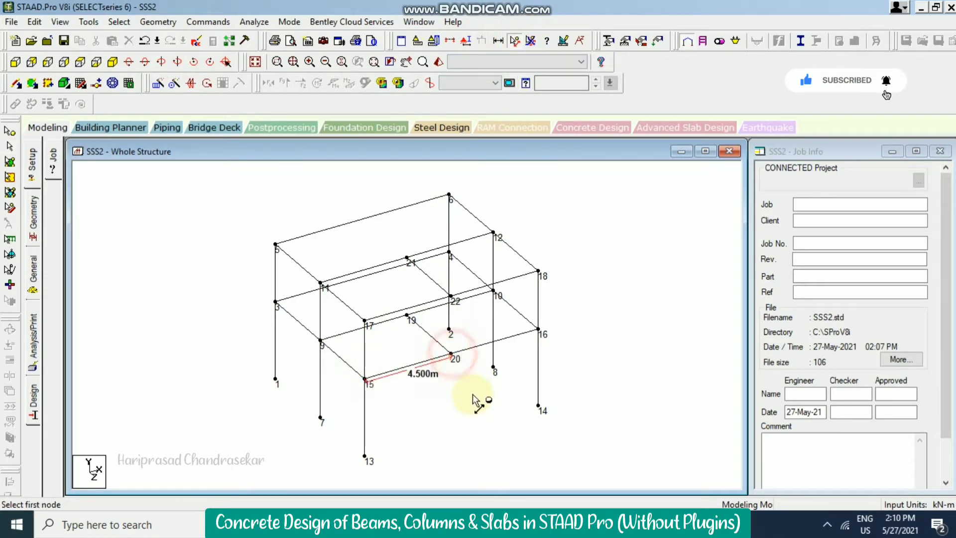
{"action": "left_click", "coordinate": [452, 354]}
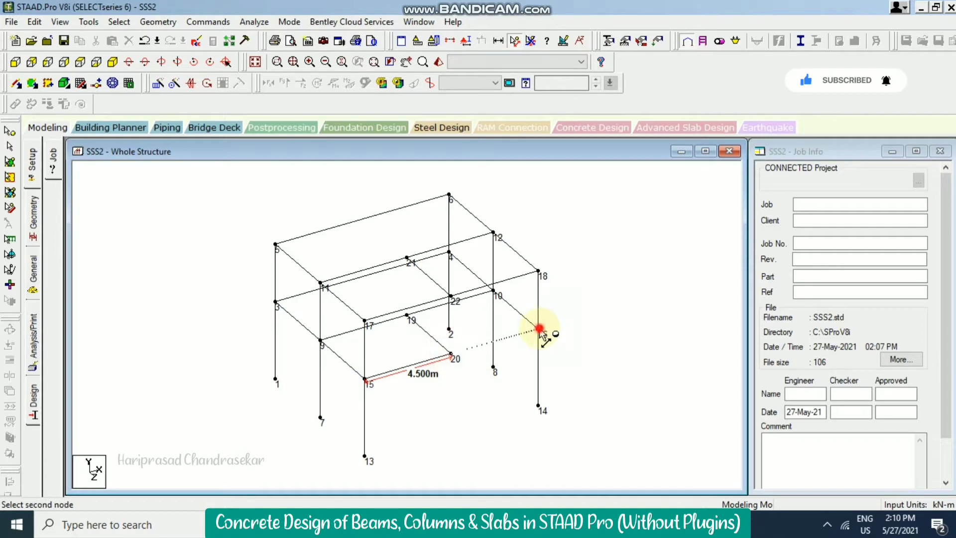
{"action": "left_click", "coordinate": [539, 328]}
{"action": "left_click", "coordinate": [540, 329]}
{"action": "left_click", "coordinate": [537, 405]}
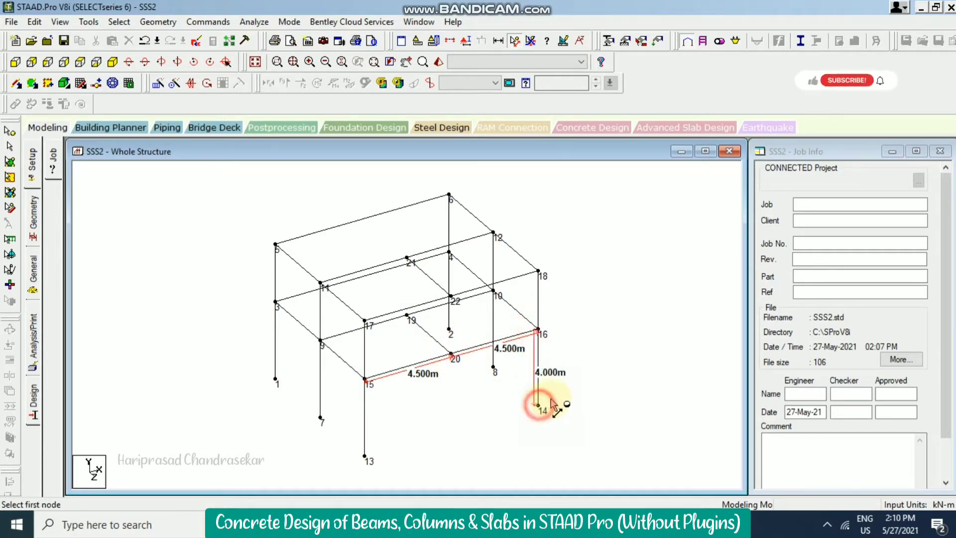
{"action": "left_click", "coordinate": [538, 271]}
{"action": "left_click", "coordinate": [538, 329]}
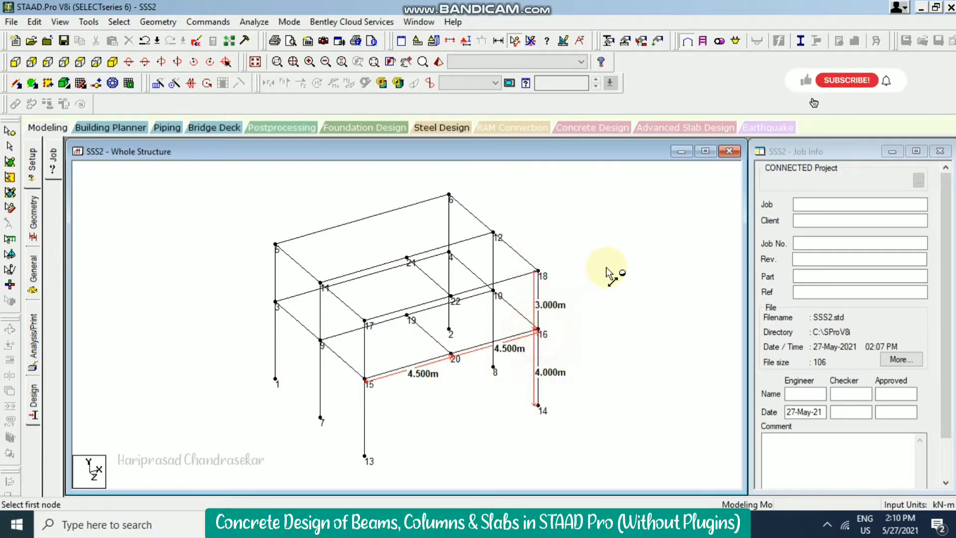
{"action": "left_click", "coordinate": [532, 42]}
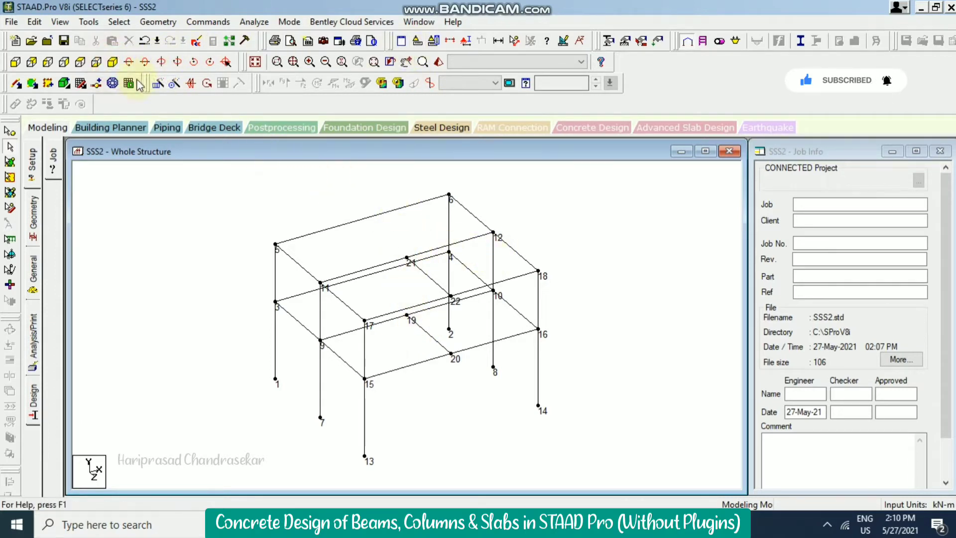
Examine the layout of the undivided slab panel and the two panels split by the secondary beam in plan view.
{"action": "left_click", "coordinate": [96, 62]}
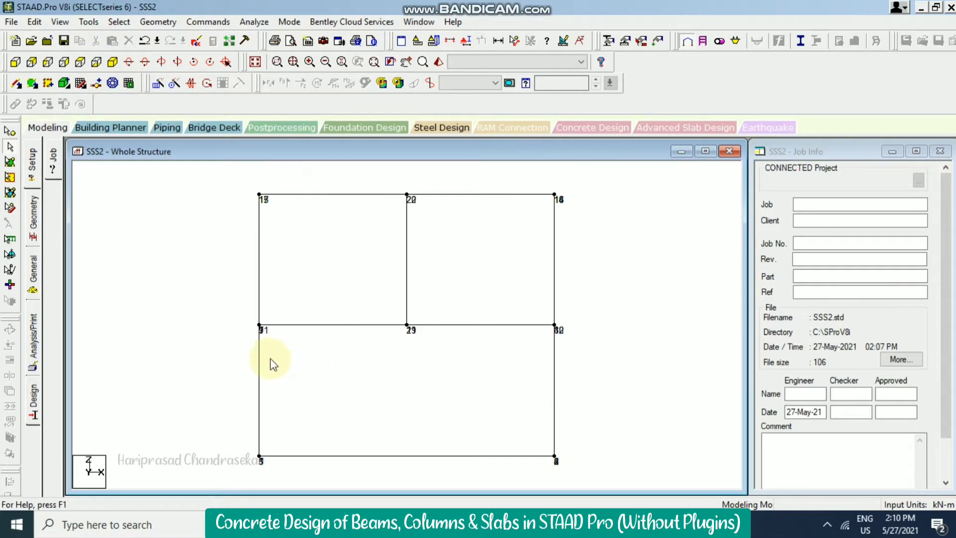
{"action": "left_click_drag", "start_coordinate": [292, 366], "coordinate": [529, 437]}
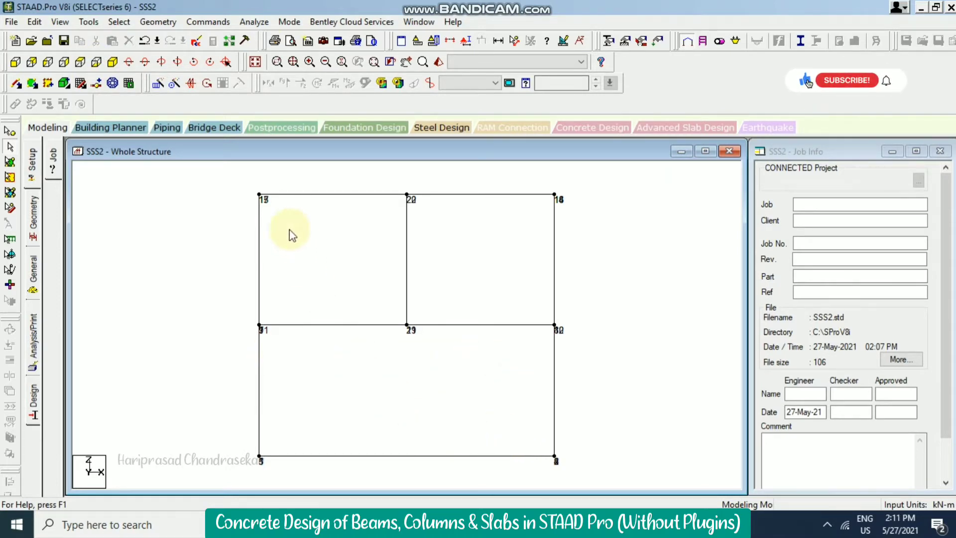
{"action": "left_click_drag", "start_coordinate": [281, 215], "coordinate": [380, 309]}
{"action": "left_click_drag", "start_coordinate": [442, 217], "coordinate": [538, 320]}
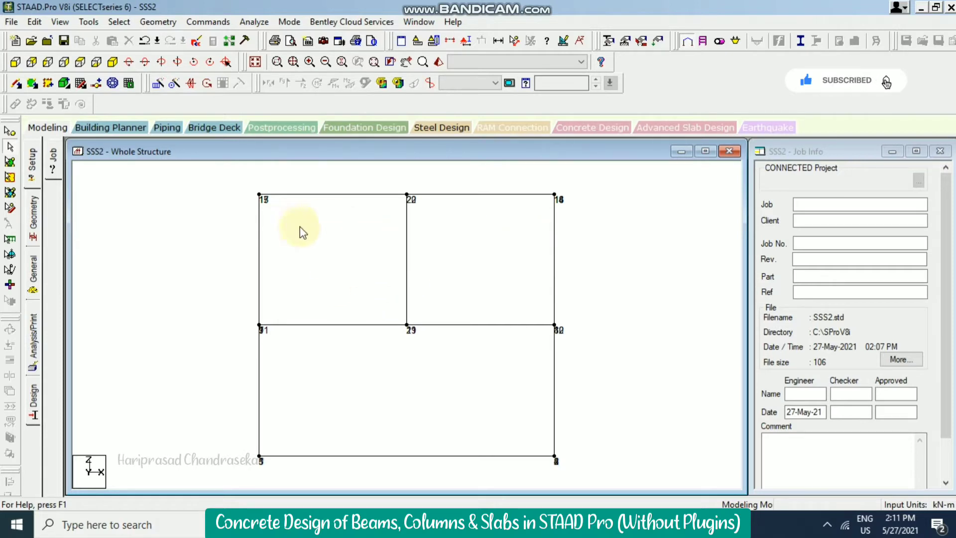
{"action": "left_click", "coordinate": [112, 63]}
{"action": "left_click", "coordinate": [654, 273]}
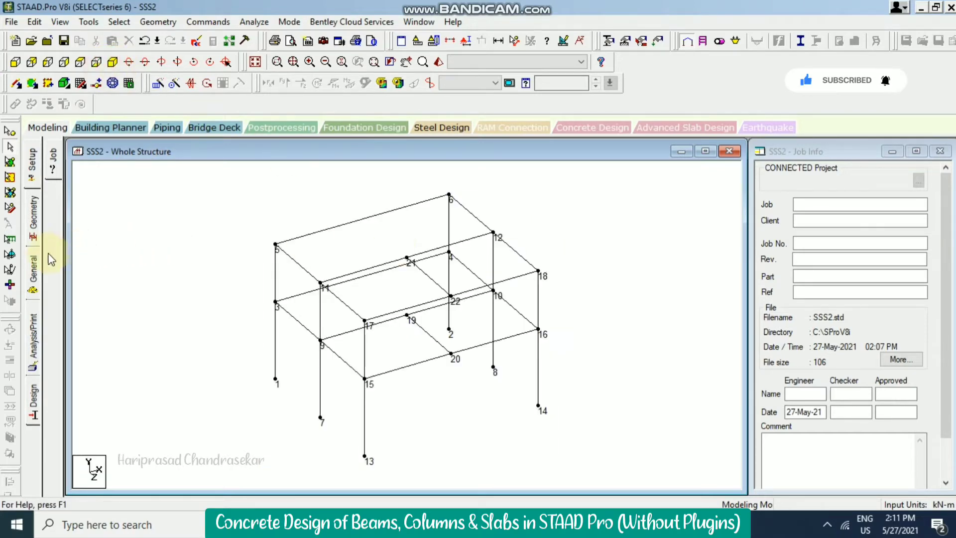
{"action": "left_click", "coordinate": [40, 268]}
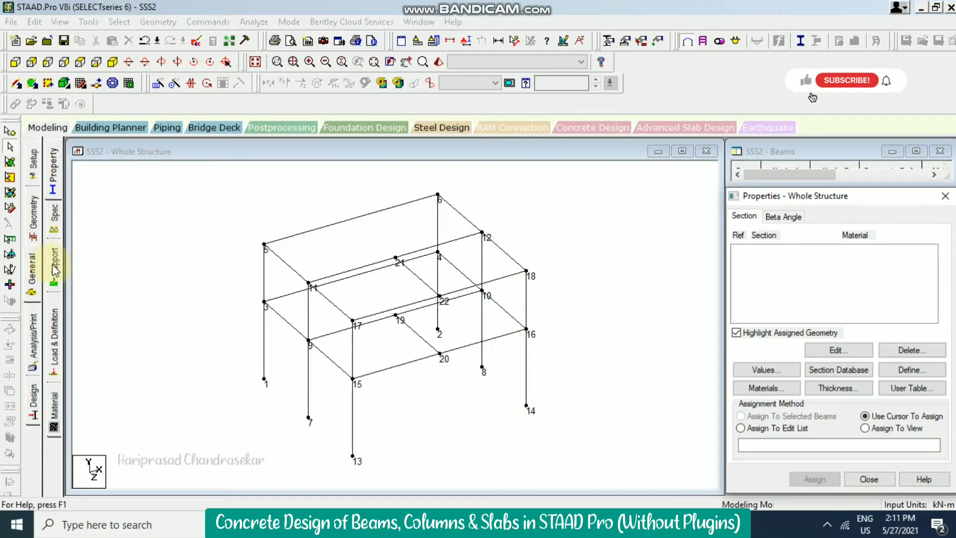
{"action": "left_click", "coordinate": [36, 218]}
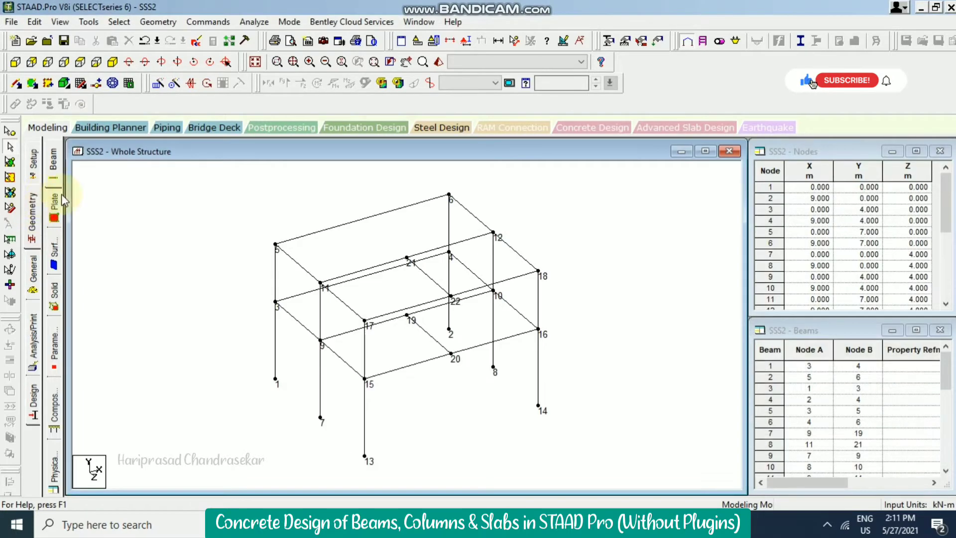
{"action": "left_click", "coordinate": [612, 236]}
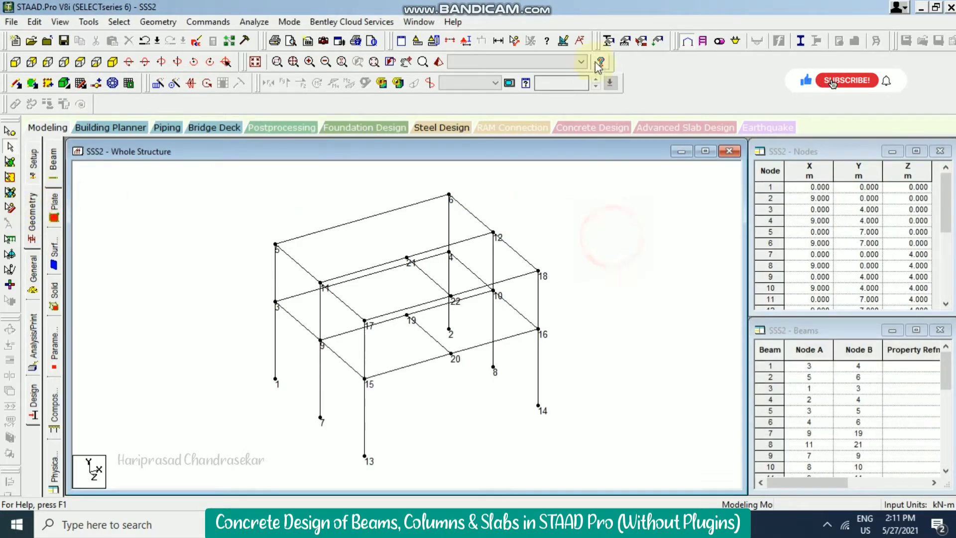
Create a fixed support definition for the structure.
{"action": "left_click", "coordinate": [626, 42]}
{"action": "left_click", "coordinate": [100, 177]}
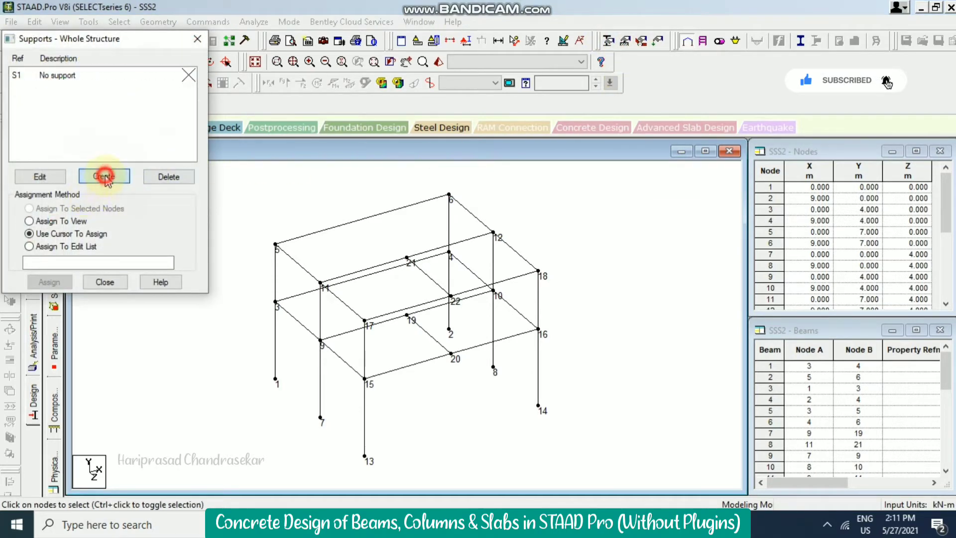
{"action": "left_click", "coordinate": [75, 330]}
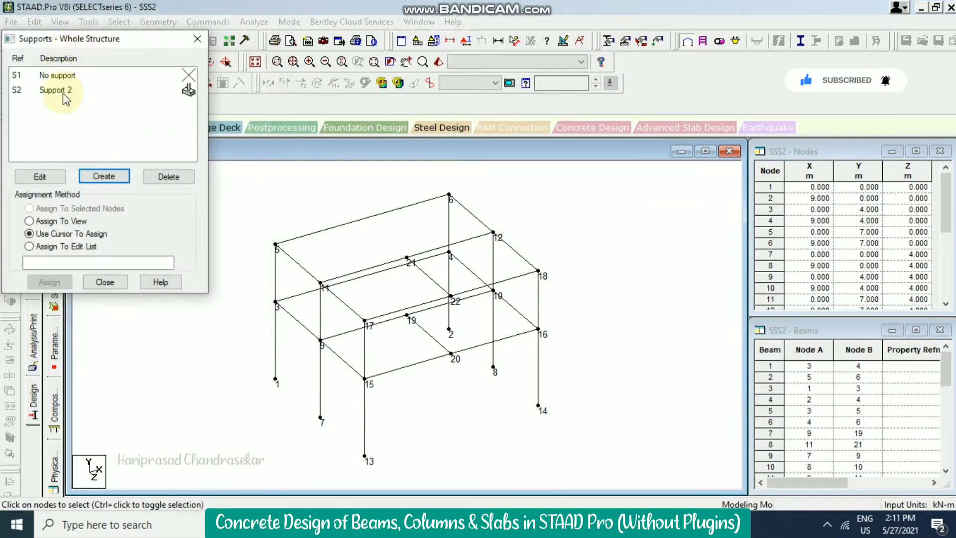
Assign Support 2 to all column base nodes, selecting them together in the front view, and restore the isometric view.
{"action": "left_click", "coordinate": [75, 94]}
{"action": "left_click_drag", "start_coordinate": [132, 44], "coordinate": [723, 54]}
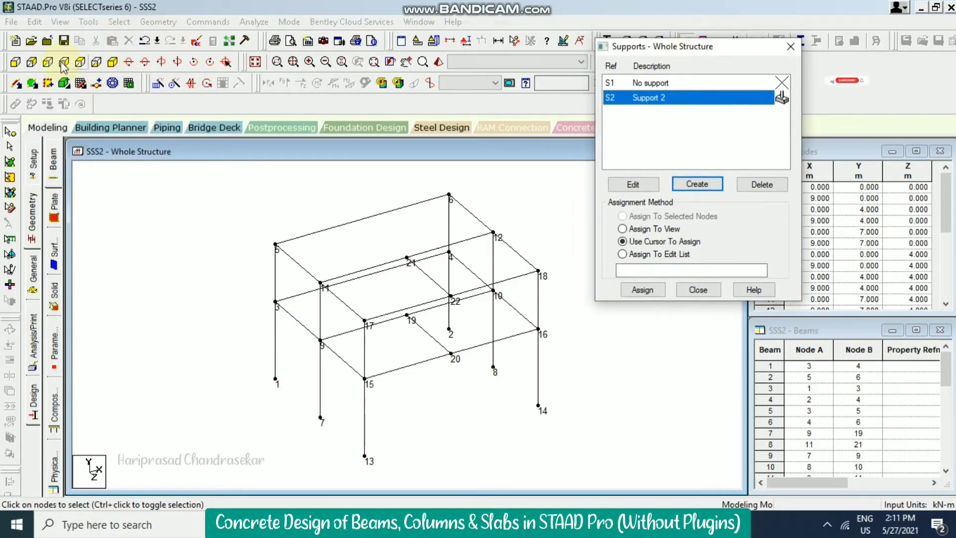
{"action": "left_click", "coordinate": [16, 61]}
{"action": "left_click_drag", "start_coordinate": [605, 436], "coordinate": [164, 469]}
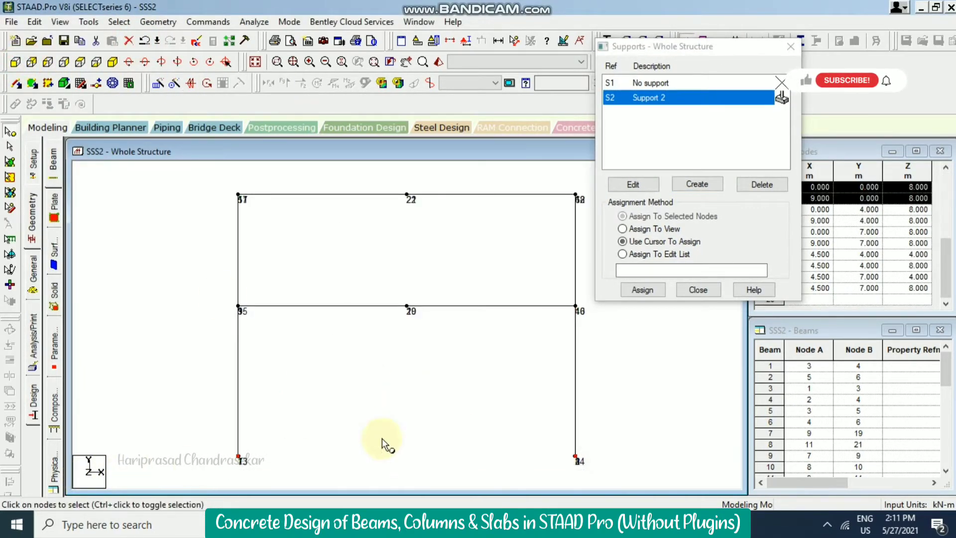
{"action": "left_click", "coordinate": [652, 291]}
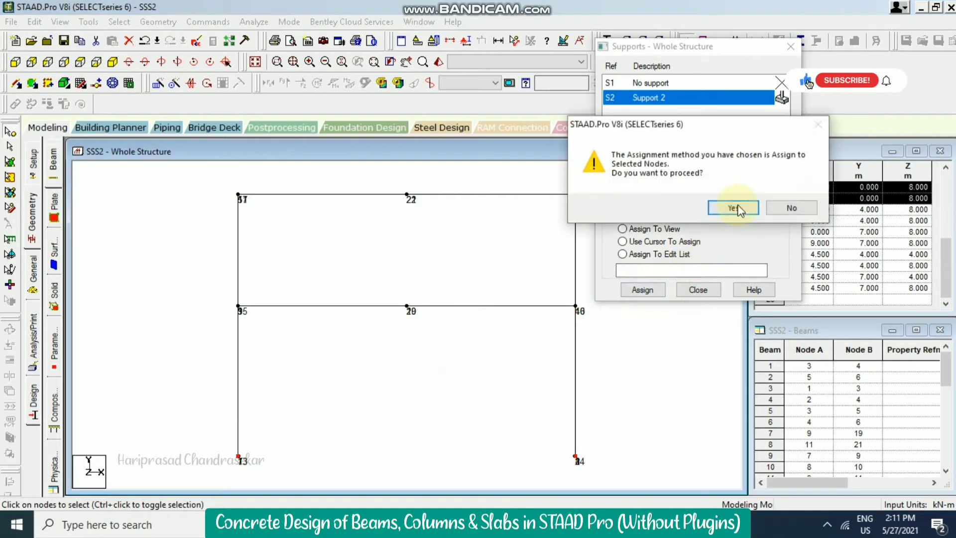
{"action": "left_click", "coordinate": [730, 209]}
{"action": "left_click", "coordinate": [794, 51]}
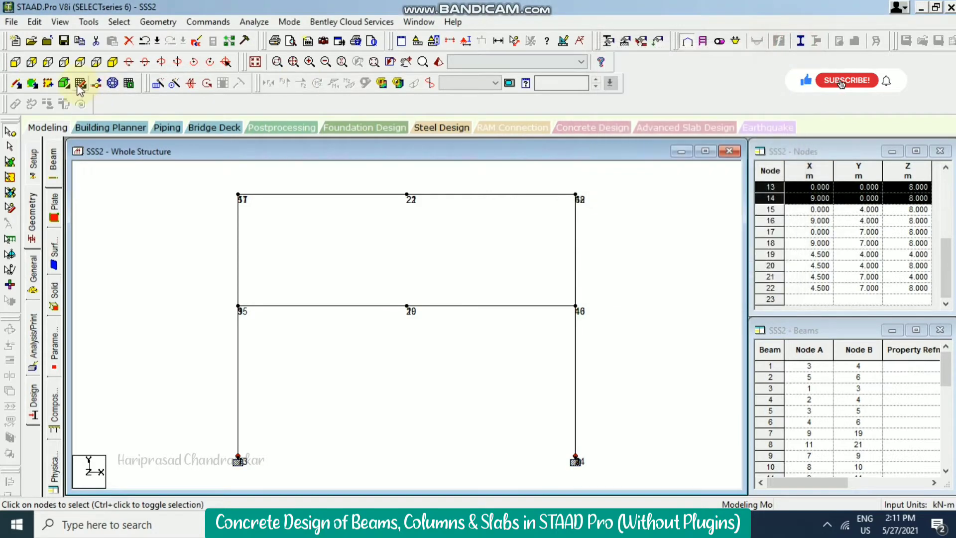
{"action": "left_click", "coordinate": [96, 62]}
{"action": "left_click", "coordinate": [113, 61]}
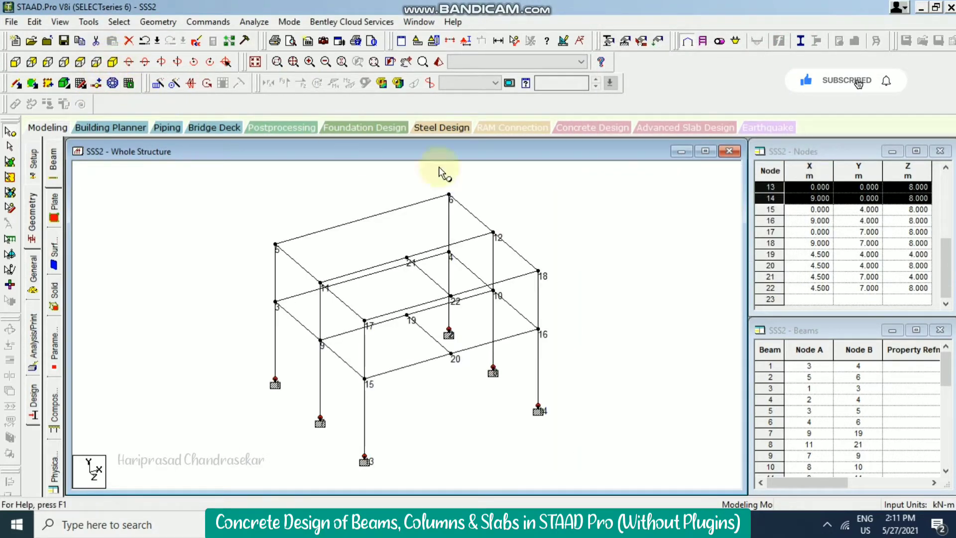
Define a rectangular concrete section property with YD 0.3 m and ZD 0.3 m.
{"action": "left_click", "coordinate": [634, 262]}
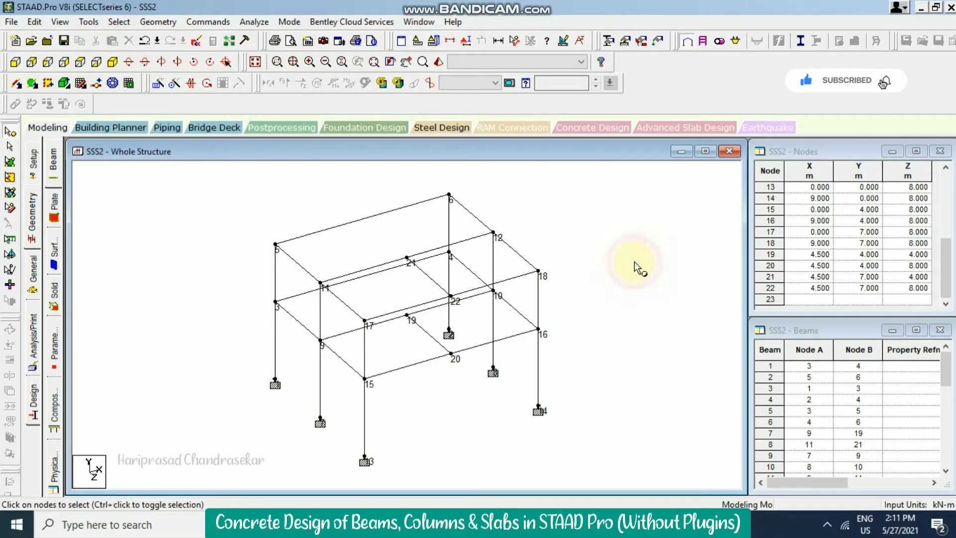
{"action": "left_click", "coordinate": [610, 42]}
{"action": "left_click_drag", "start_coordinate": [147, 44], "coordinate": [728, 68]}
{"action": "left_click", "coordinate": [768, 236]}
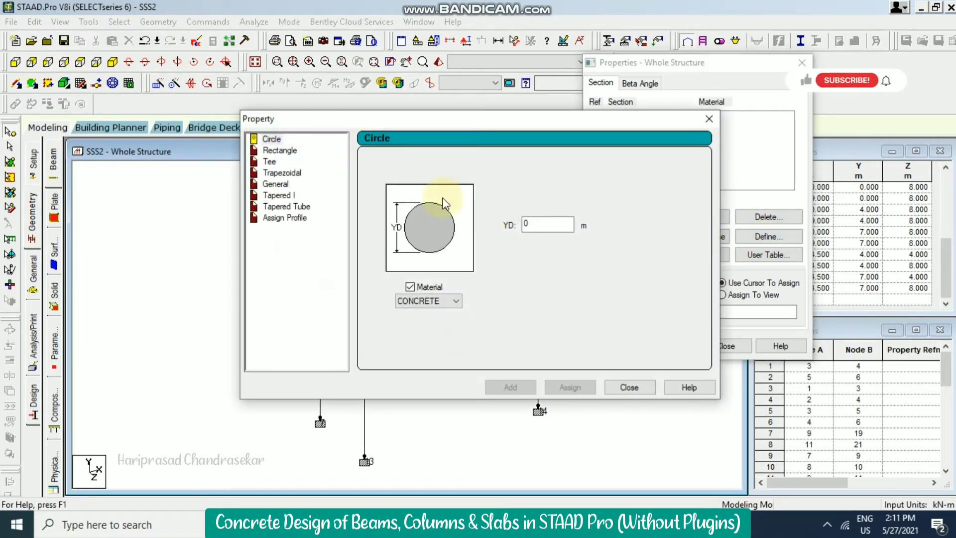
{"action": "left_click", "coordinate": [280, 150]}
{"action": "left_click", "coordinate": [534, 213]}
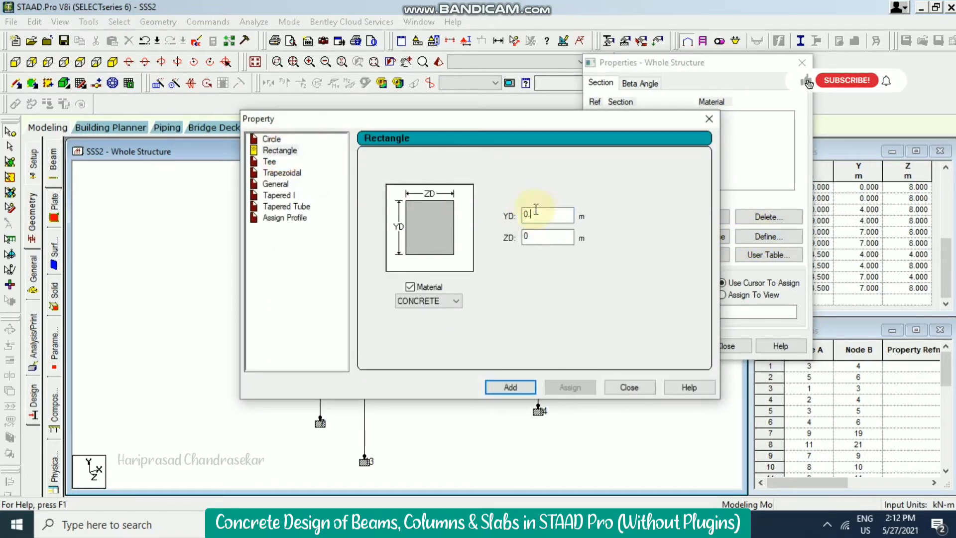
{"action": "left_click", "coordinate": [559, 242]}
{"action": "type", "text": "0.3"}
{"action": "left_click", "coordinate": [523, 390]}
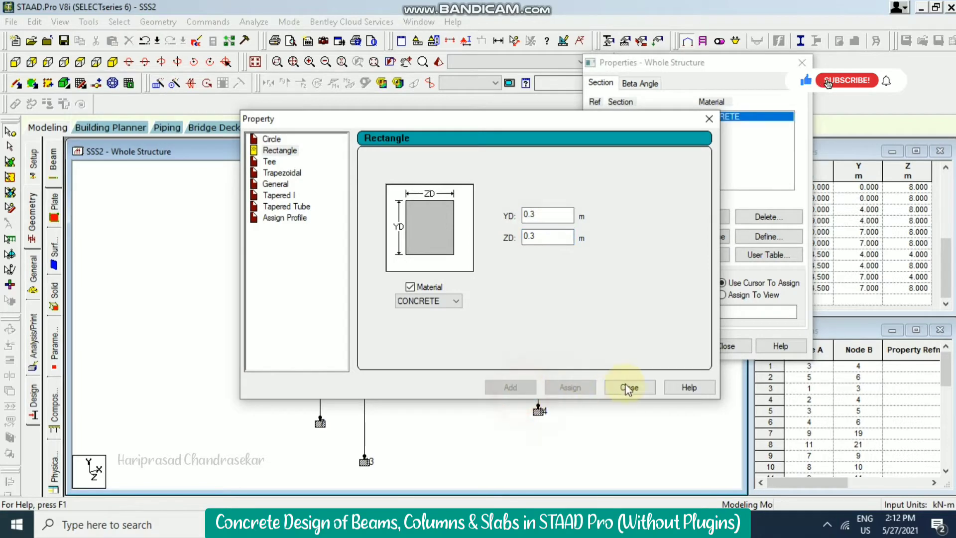
{"action": "left_click", "coordinate": [630, 388]}
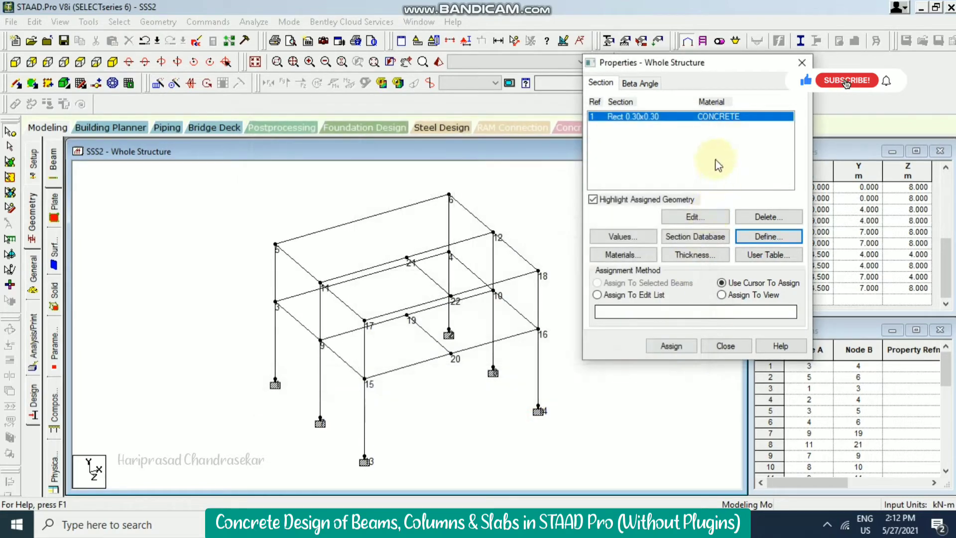
Define a plate element thickness property with concrete as its material.
{"action": "left_click", "coordinate": [704, 257]}
{"action": "left_click", "coordinate": [602, 204]}
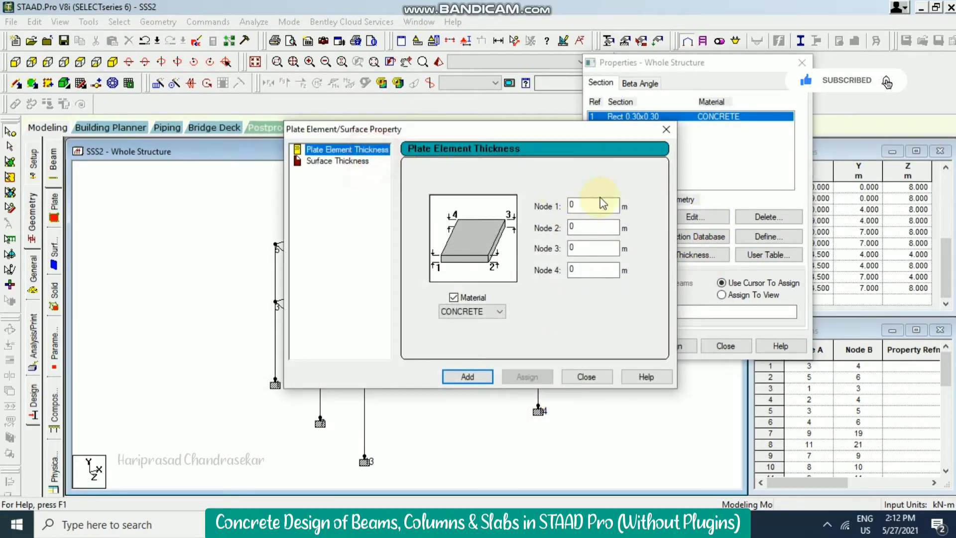
{"action": "left_click", "coordinate": [493, 377]}
{"action": "left_click", "coordinate": [580, 377]}
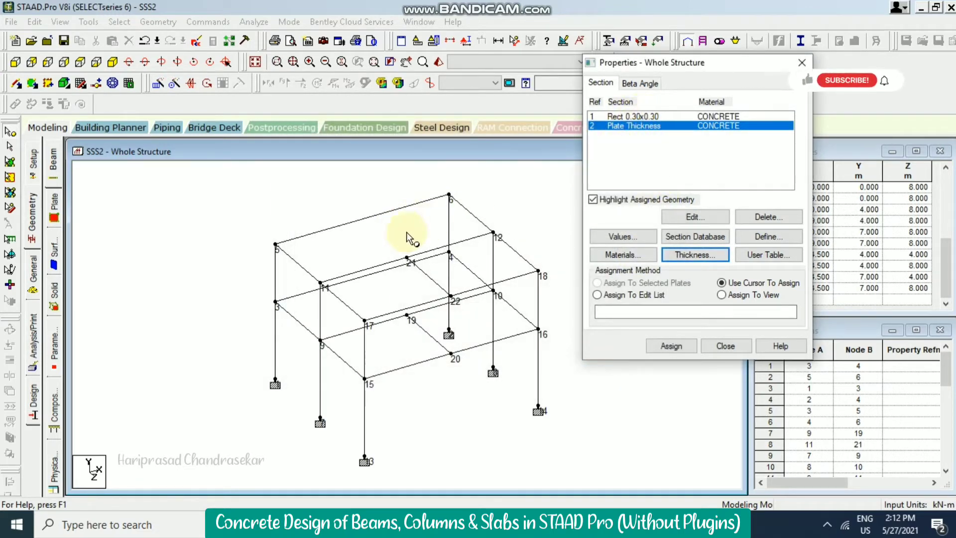
Select all beams of both floor levels in the front view and fill their floor grids with plates.
{"action": "left_click", "coordinate": [258, 194]}
{"action": "left_click", "coordinate": [502, 292]}
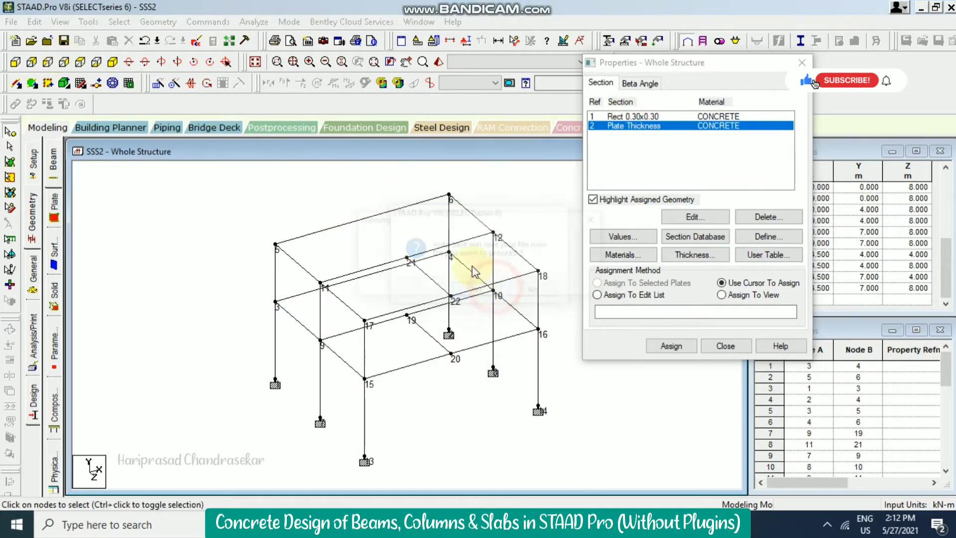
{"action": "left_click", "coordinate": [394, 277]}
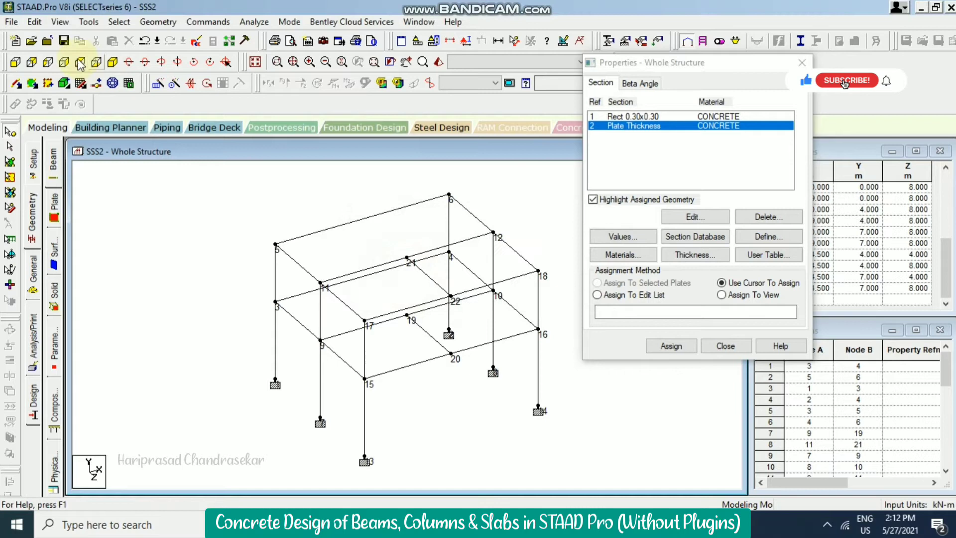
{"action": "left_click", "coordinate": [16, 63]}
{"action": "left_click_drag", "start_coordinate": [149, 225], "coordinate": [228, 208]}
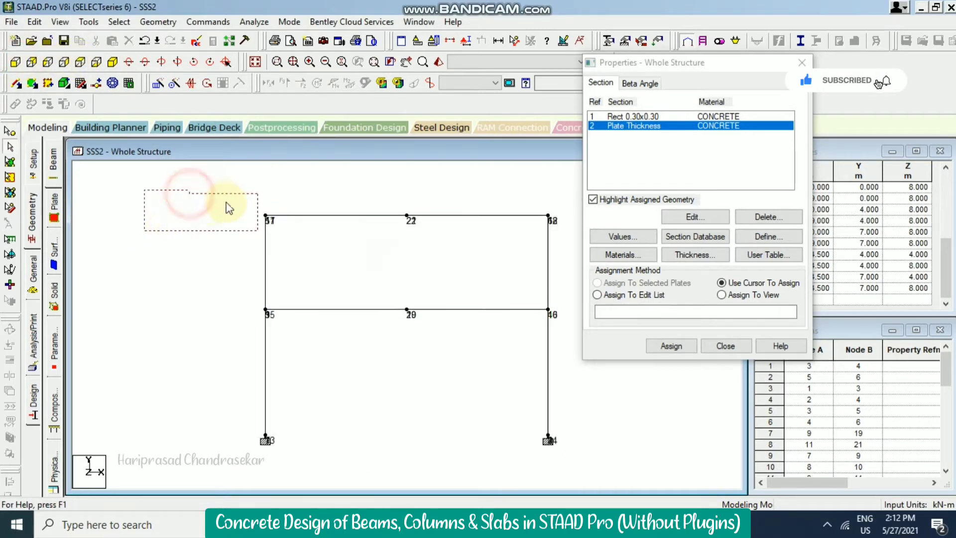
{"action": "left_click", "coordinate": [498, 217]}
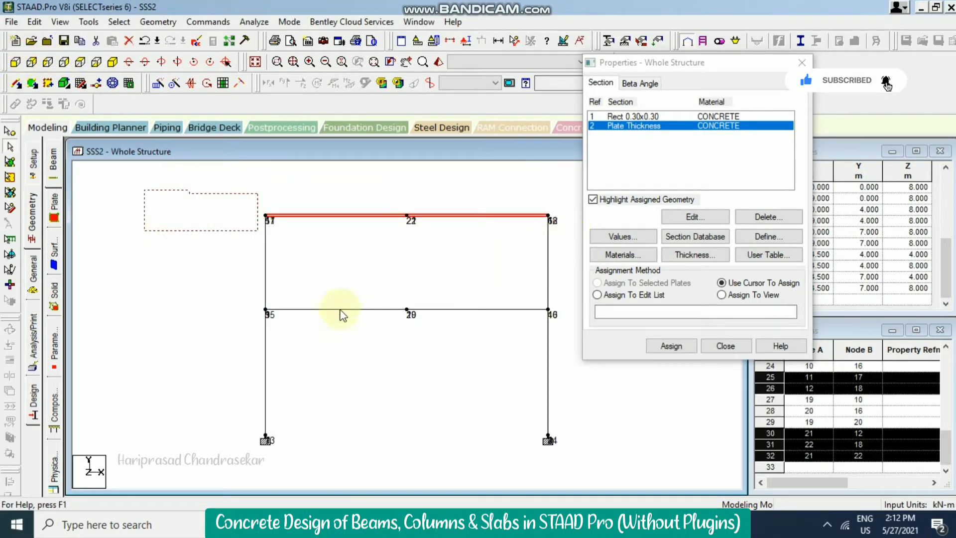
{"action": "left_click", "coordinate": [496, 310]}
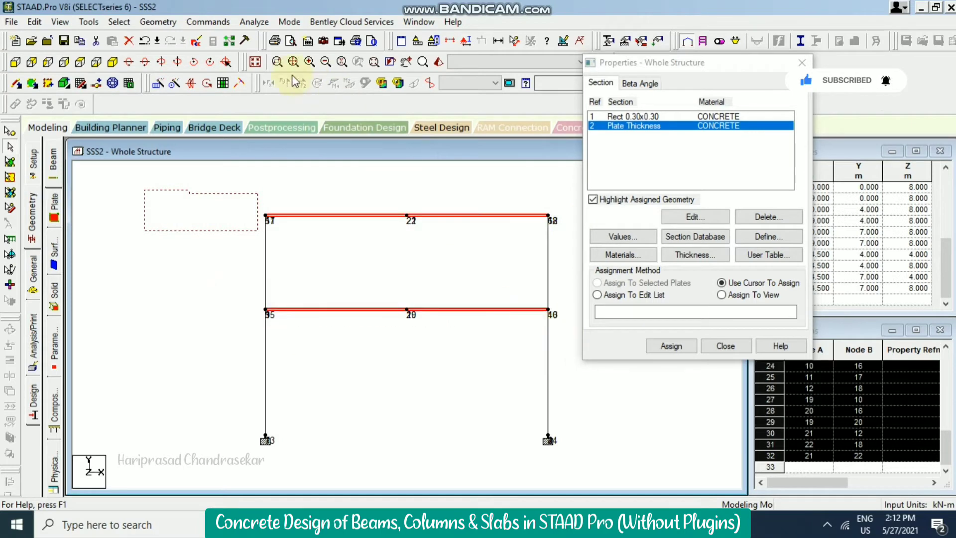
{"action": "left_click", "coordinate": [113, 62]}
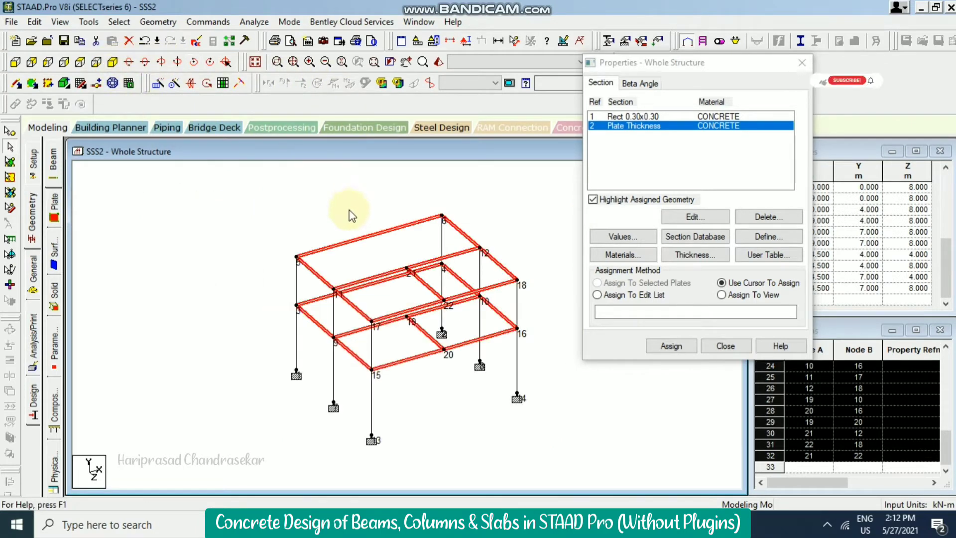
{"action": "left_click", "coordinate": [223, 84]}
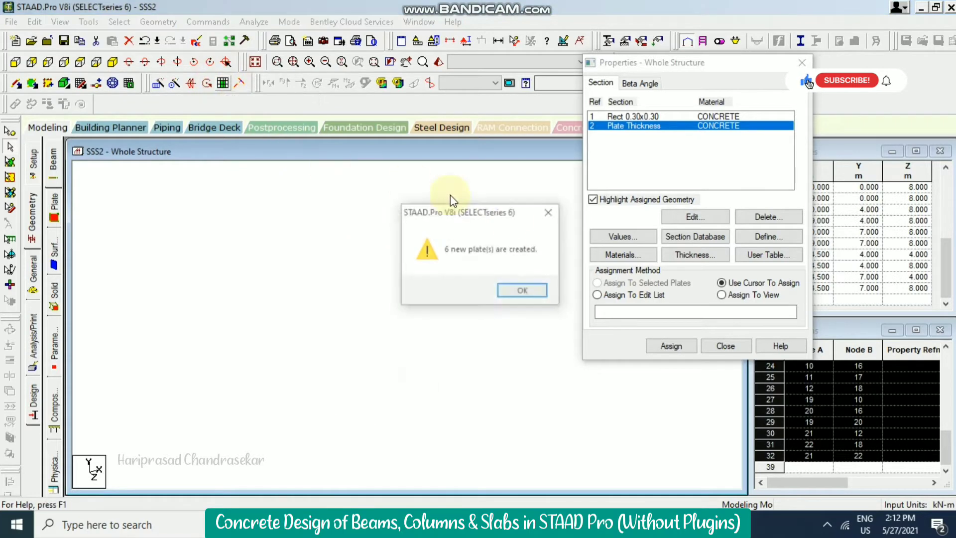
{"action": "left_click", "coordinate": [521, 293]}
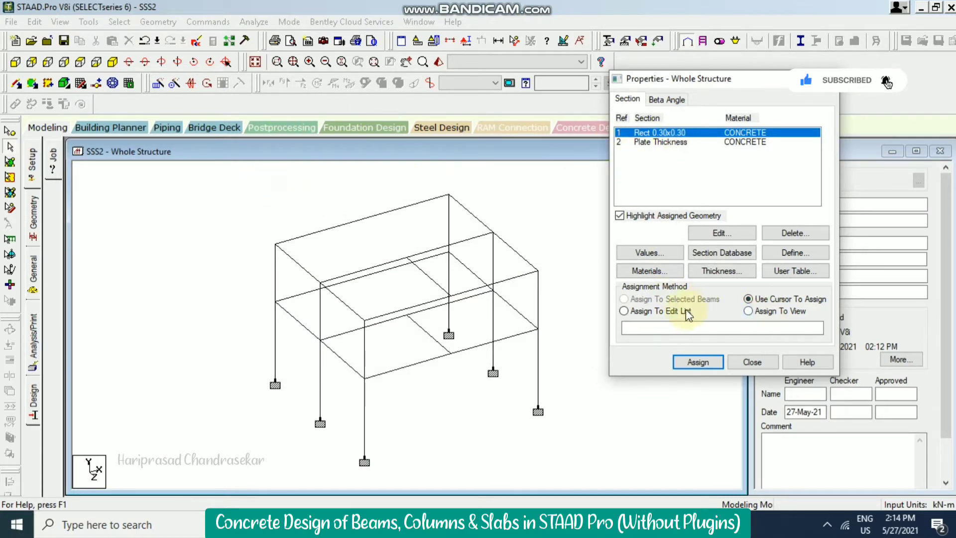
Assign the Rect 0.30x0.30 concrete section to all members in the view.
{"action": "left_click", "coordinate": [765, 314]}
{"action": "left_click", "coordinate": [698, 362]}
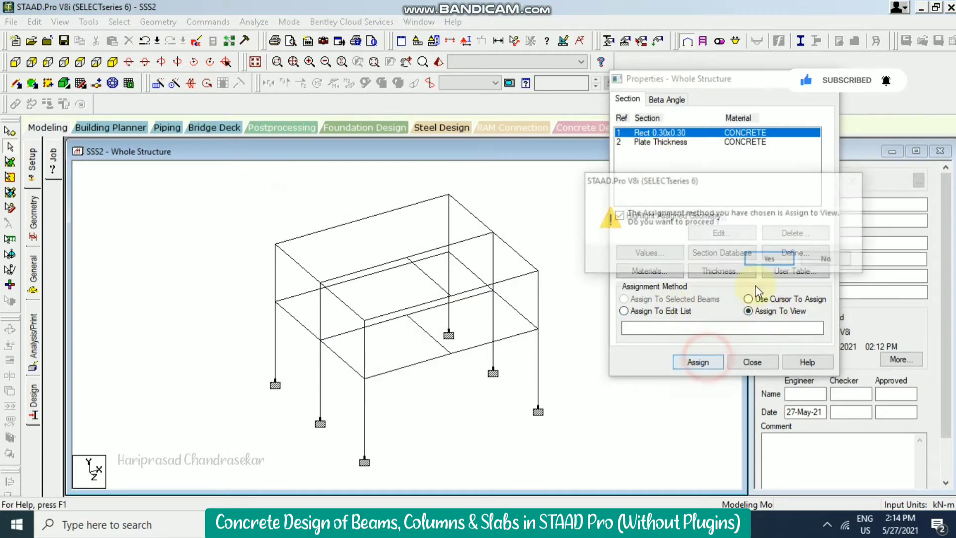
{"action": "left_click", "coordinate": [777, 259]}
Assign the concrete plate thickness property to all slab plates in the view.
{"action": "left_click", "coordinate": [647, 143]}
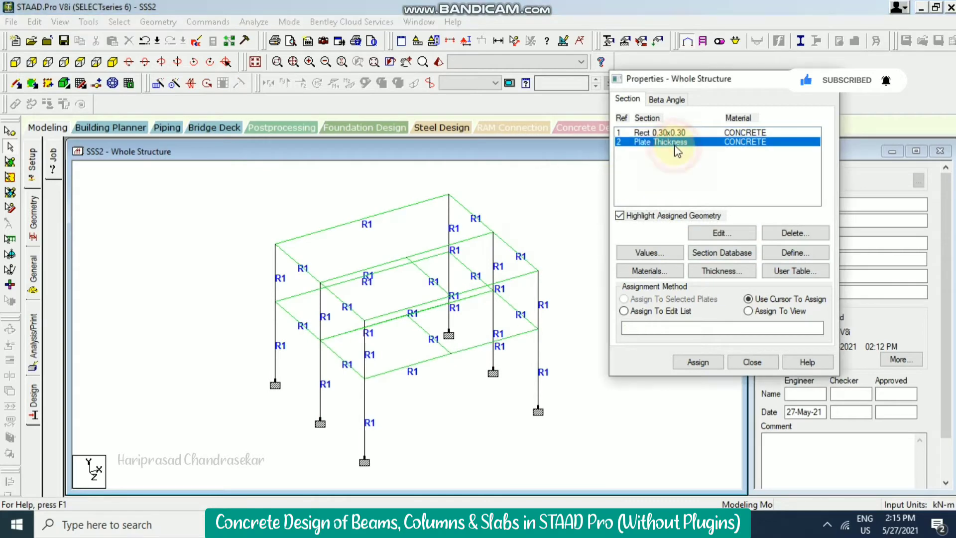
{"action": "left_click", "coordinate": [748, 311]}
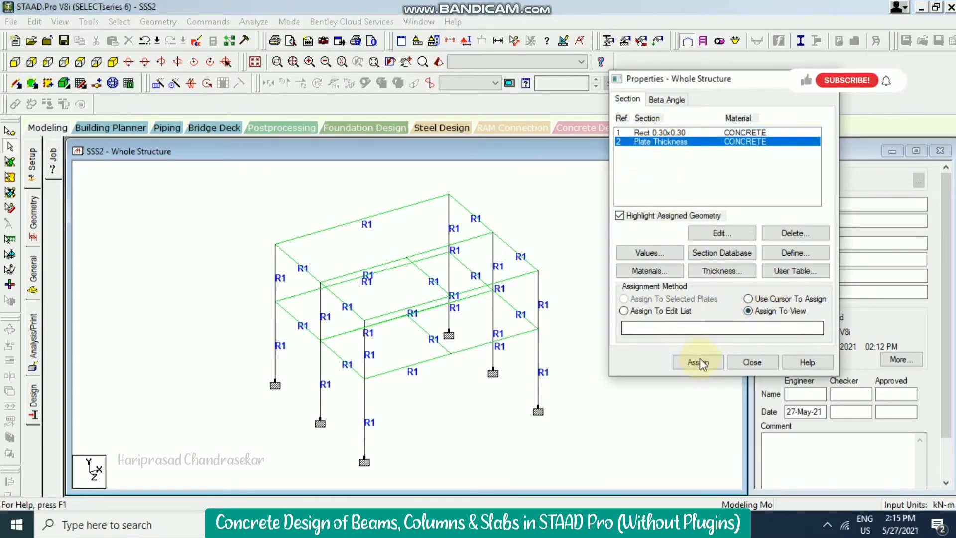
{"action": "left_click", "coordinate": [698, 362]}
{"action": "left_click", "coordinate": [769, 258]}
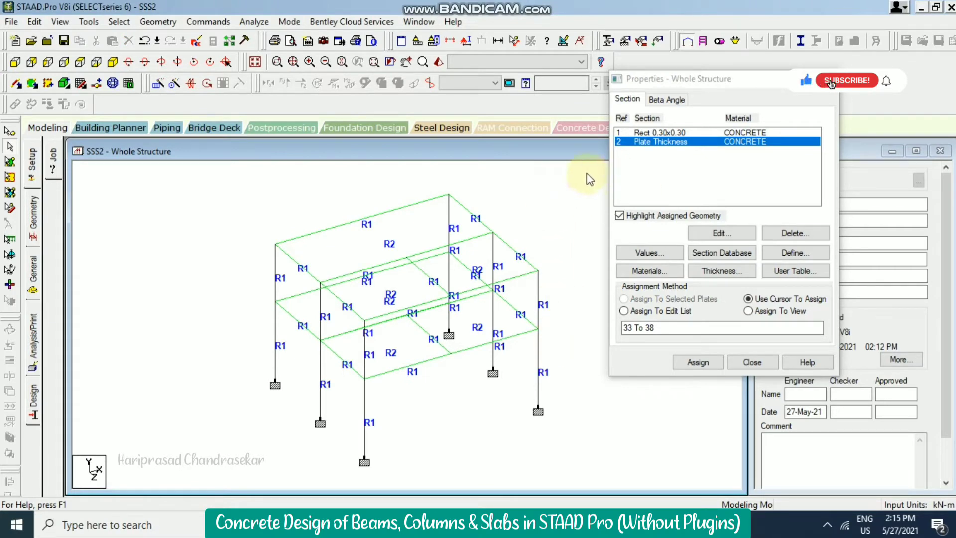
{"action": "left_click", "coordinate": [752, 363]}
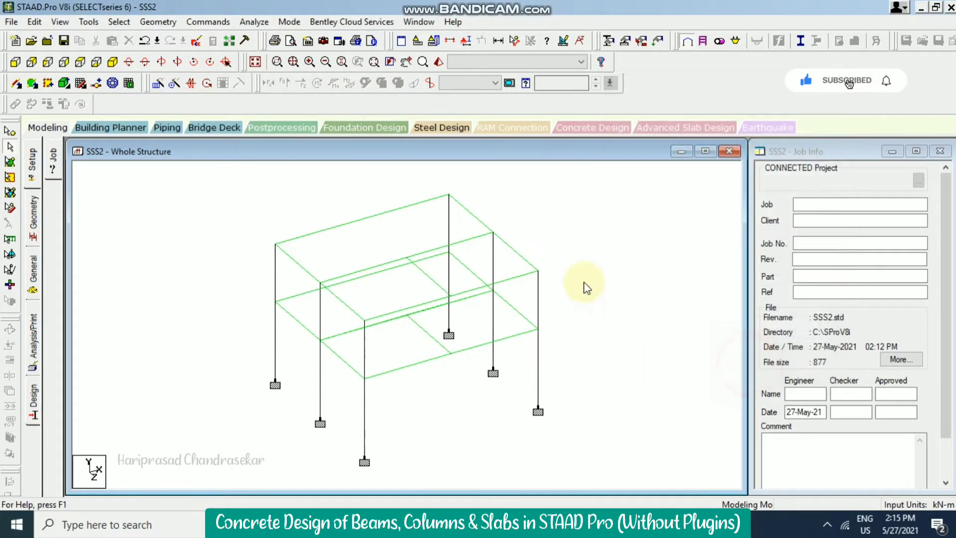
Examine the frame's beams, columns and slab plates from several angles in the 3D rendered view.
{"action": "left_click", "coordinate": [538, 218]}
{"action": "left_click", "coordinate": [438, 62]}
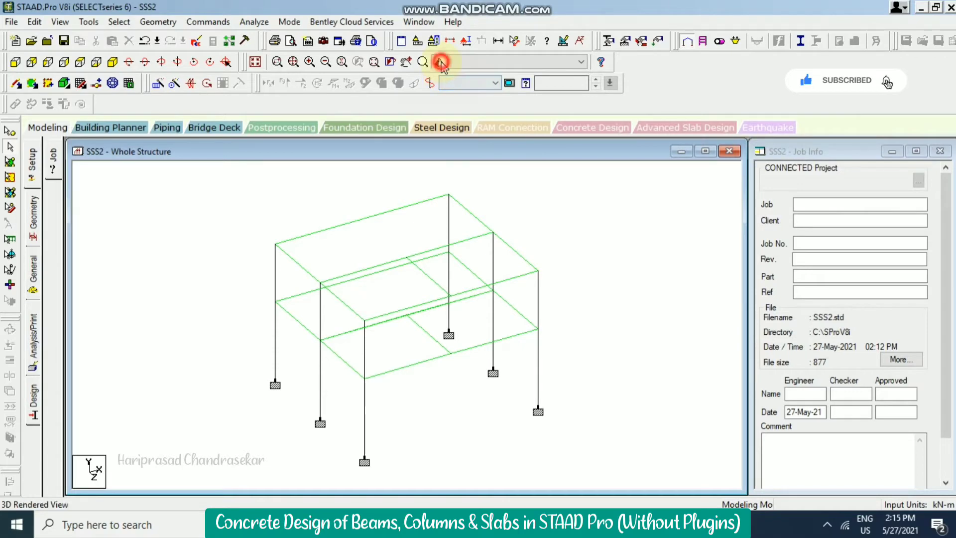
{"action": "left_click_drag", "start_coordinate": [568, 250], "coordinate": [409, 162]}
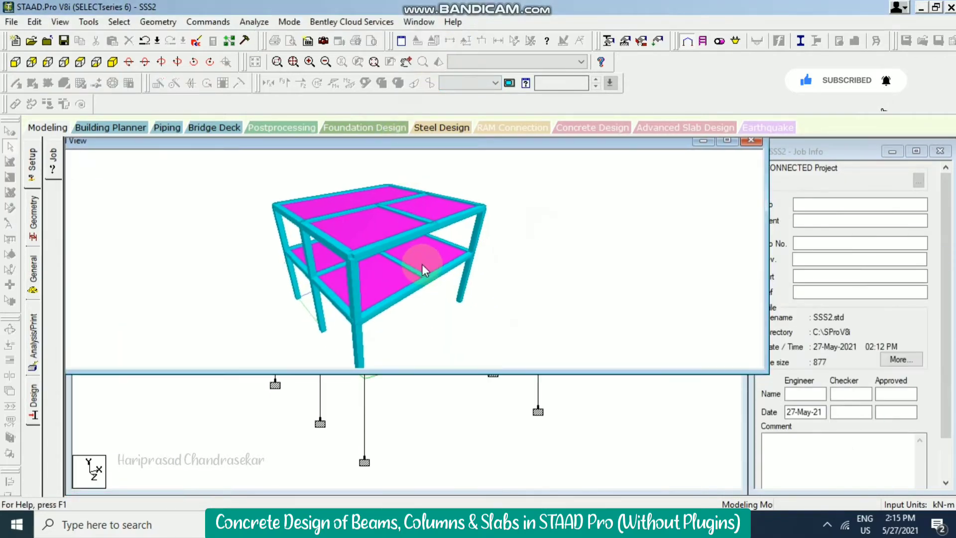
{"action": "left_click_drag", "start_coordinate": [422, 264], "coordinate": [408, 288]}
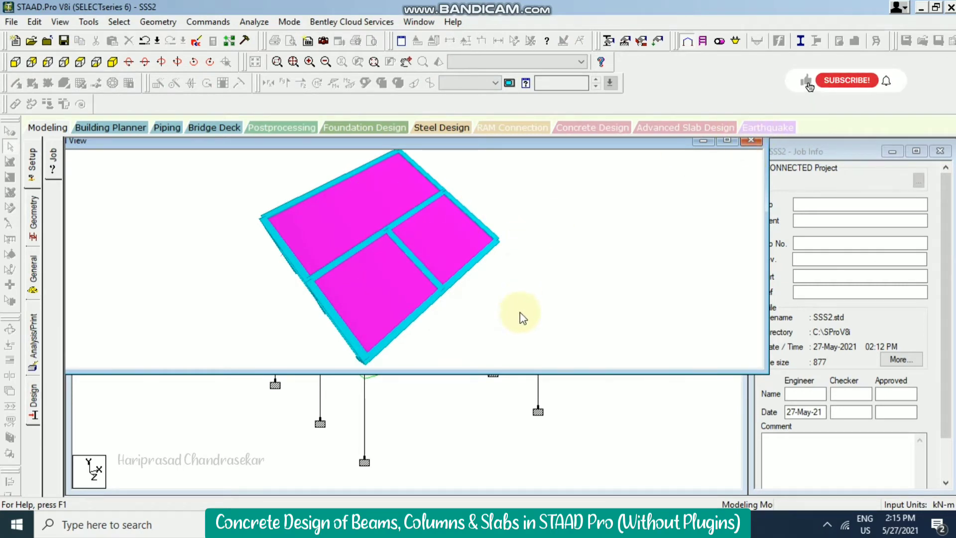
{"action": "left_click_drag", "start_coordinate": [519, 316], "coordinate": [515, 280]}
{"action": "left_click", "coordinate": [752, 141]}
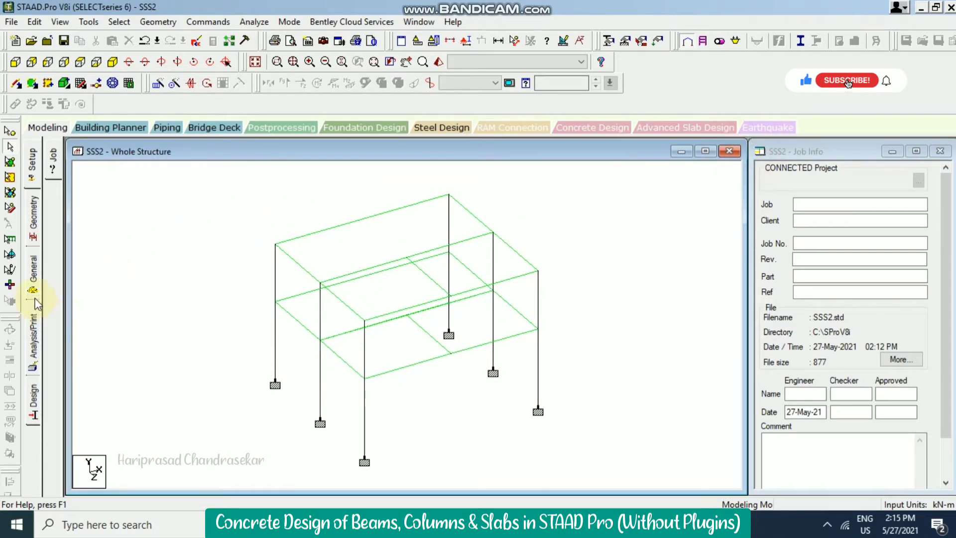
Create primary load case 1 with loading type Dead and the title DL.
{"action": "left_click", "coordinate": [36, 277]}
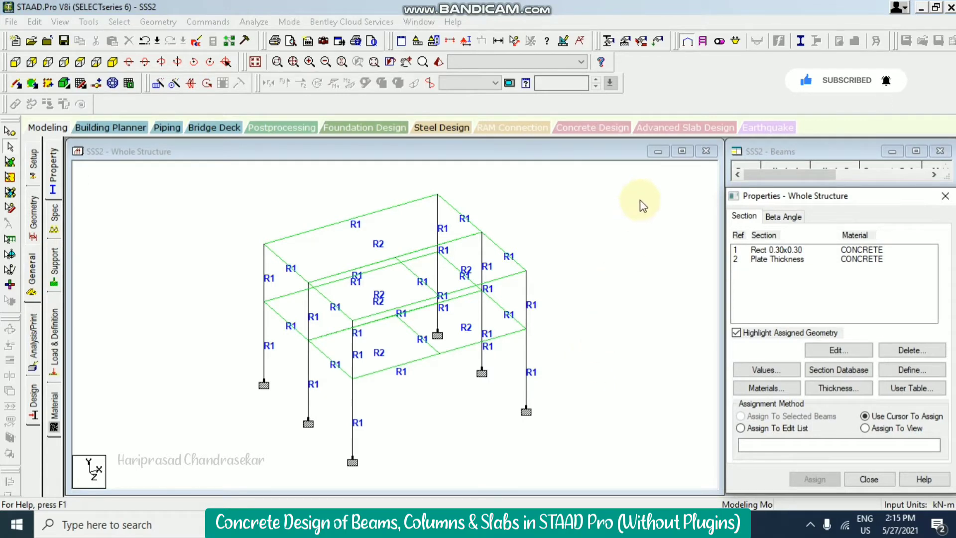
{"action": "left_click", "coordinate": [657, 44]}
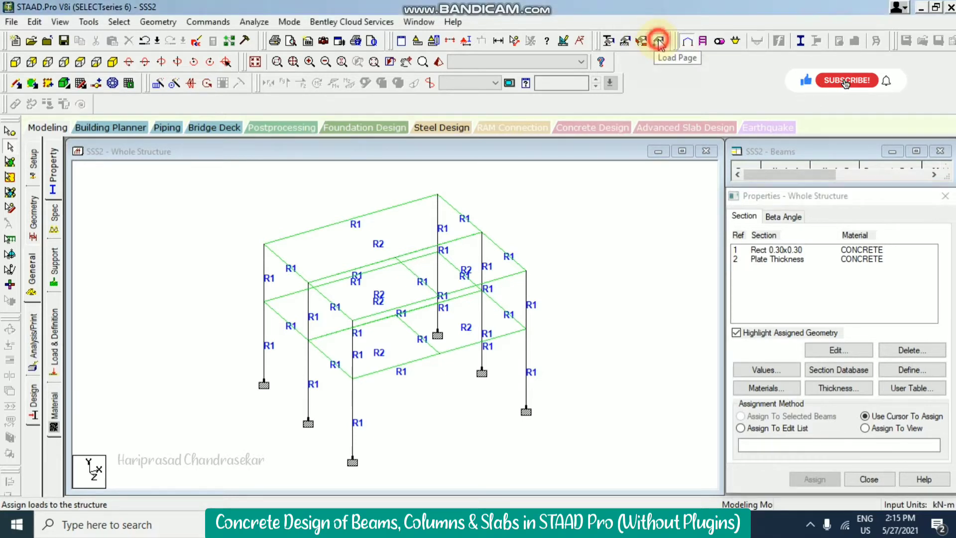
{"action": "left_click", "coordinate": [800, 177]}
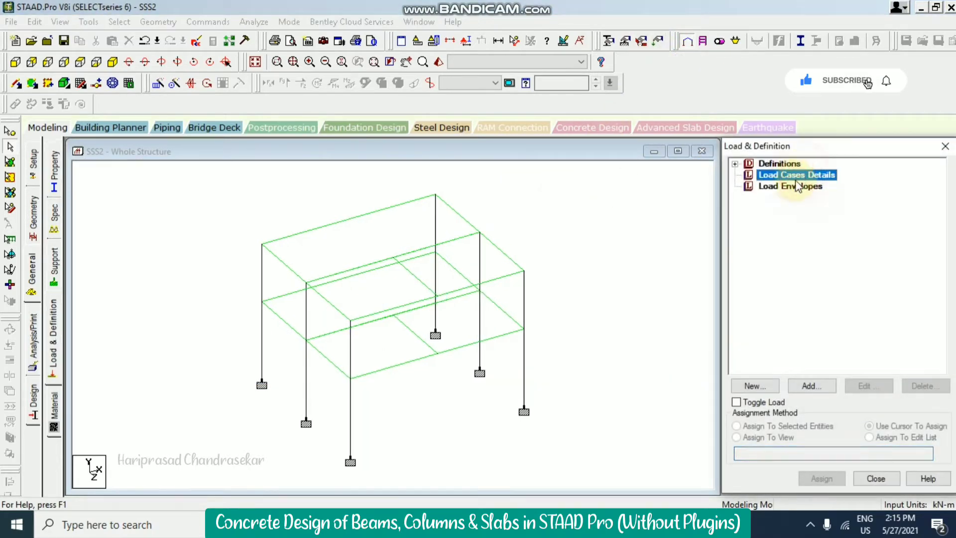
{"action": "left_click", "coordinate": [812, 386]}
{"action": "left_click", "coordinate": [538, 182]}
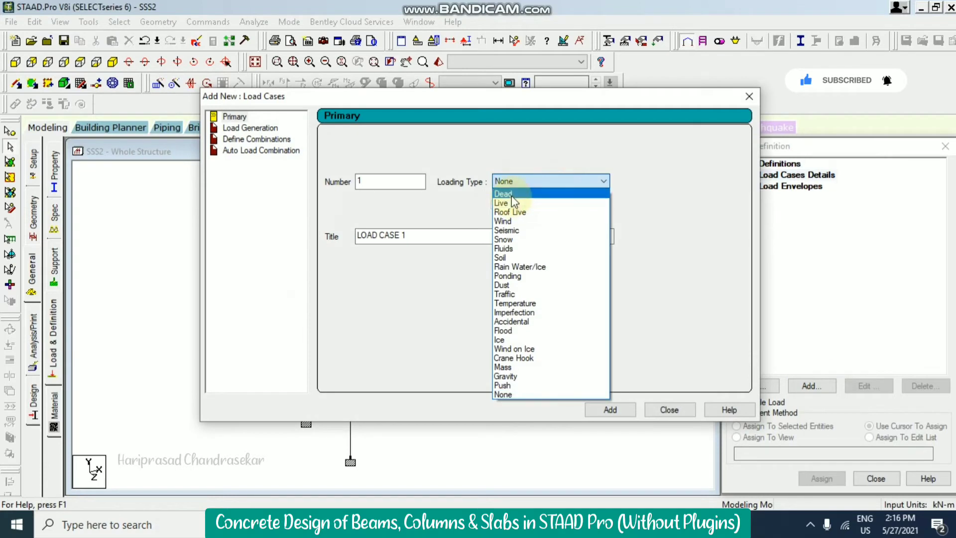
{"action": "left_click", "coordinate": [512, 195]}
{"action": "left_click_drag", "start_coordinate": [435, 237], "coordinate": [239, 207]}
{"action": "type", "text": "D"}
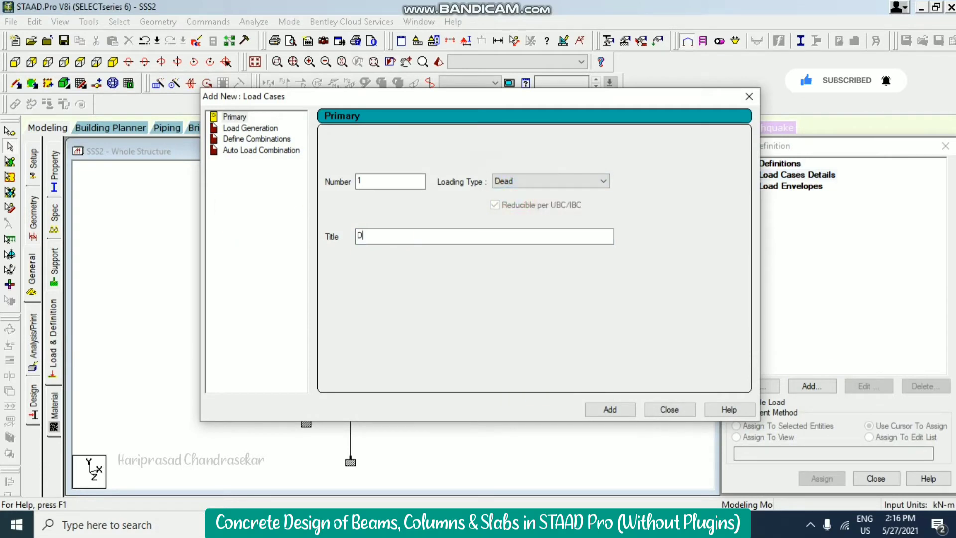
{"action": "type", "text": "L"}
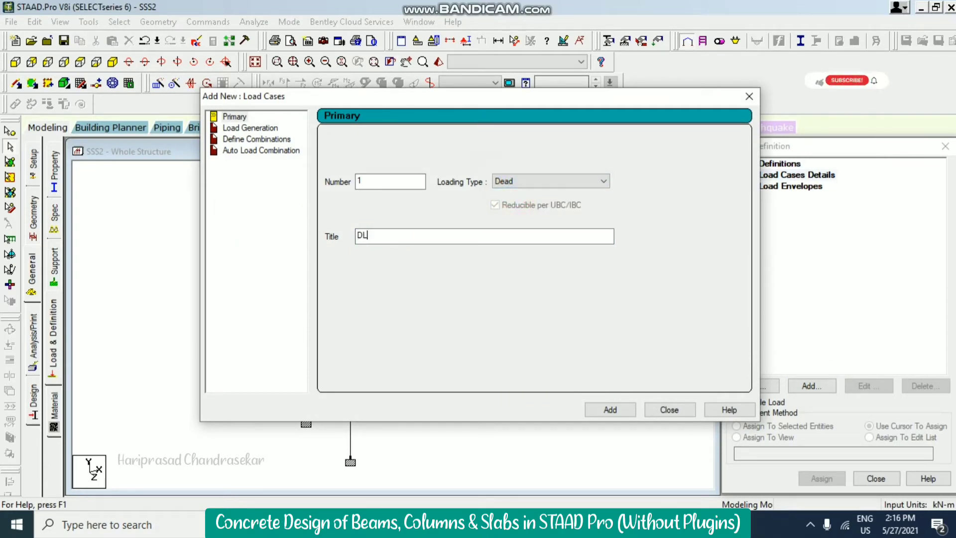
{"action": "left_click", "coordinate": [610, 408]}
Create primary load case 2 with loading type Live and the title LL.
{"action": "left_click", "coordinate": [533, 182]}
{"action": "left_click", "coordinate": [504, 204]}
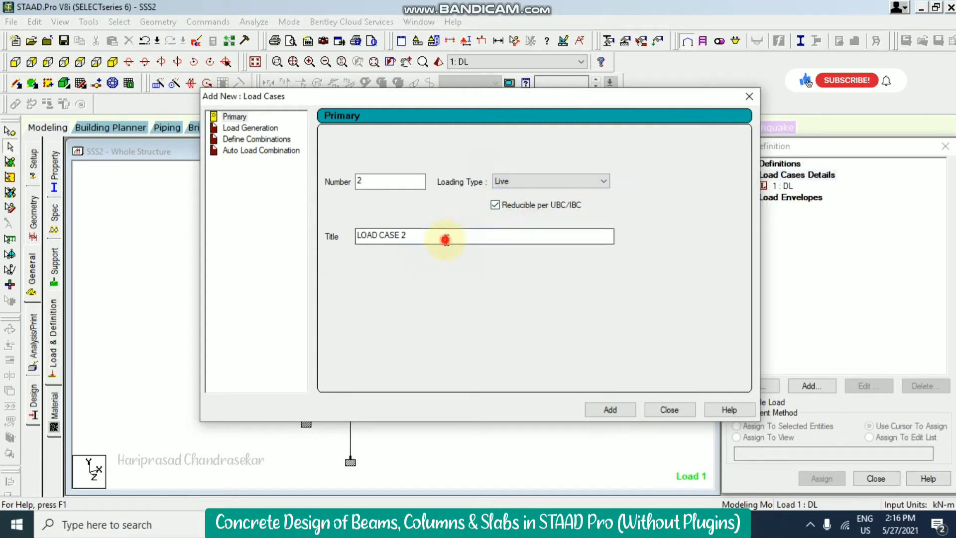
{"action": "left_click_drag", "start_coordinate": [443, 236], "coordinate": [269, 235]}
{"action": "type", "text": "LL"}
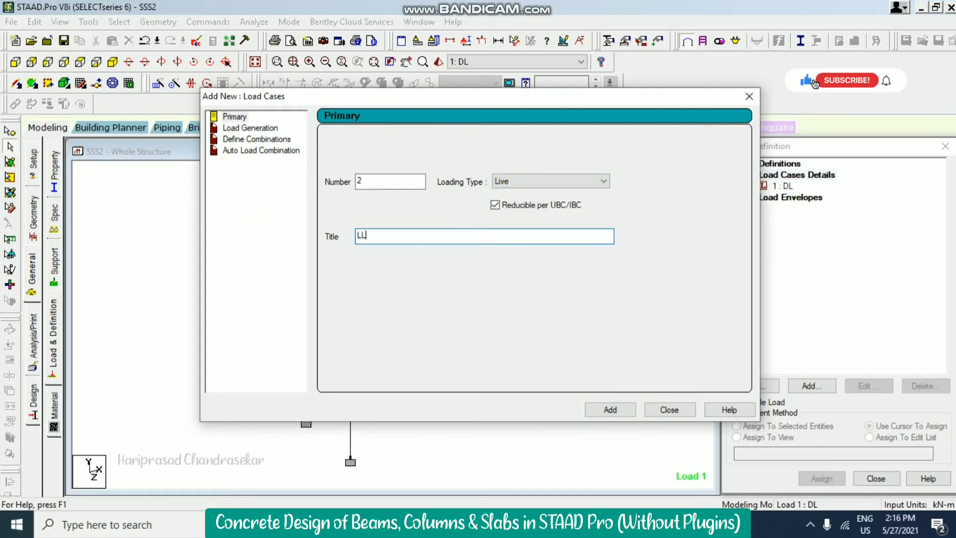
{"action": "left_click", "coordinate": [625, 413]}
{"action": "left_click", "coordinate": [667, 411]}
Add a selfweight load in the Y direction with factor -1 to load case DL.
{"action": "left_click", "coordinate": [791, 187]}
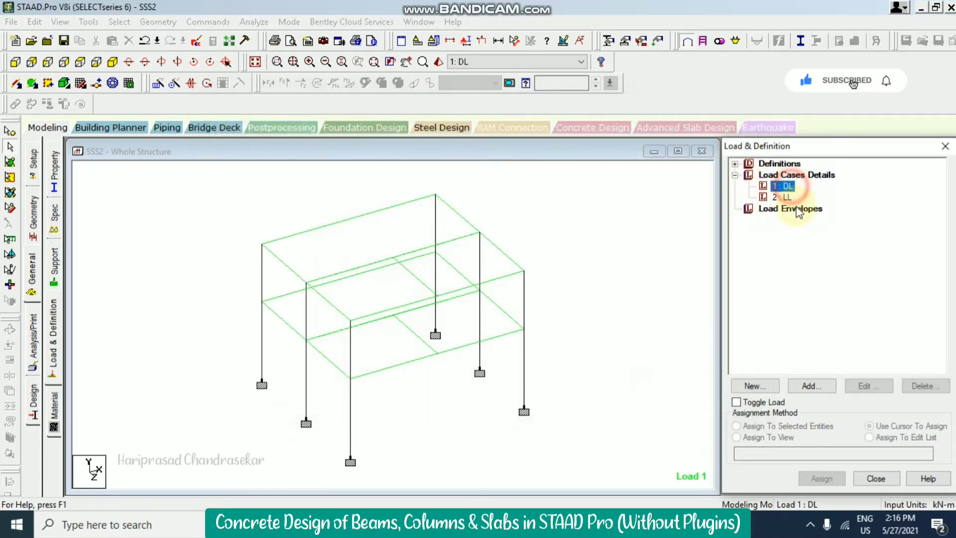
{"action": "left_click", "coordinate": [811, 387]}
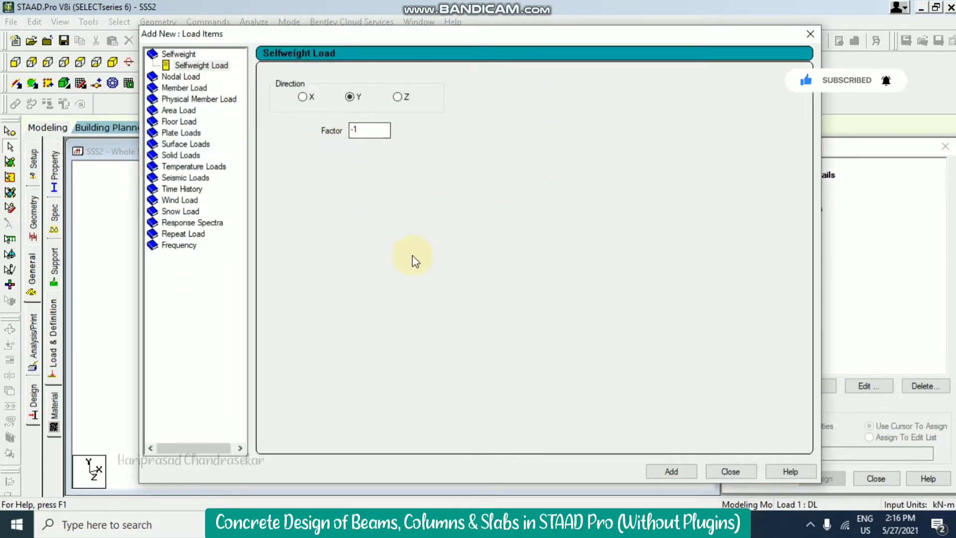
{"action": "left_click", "coordinate": [681, 472]}
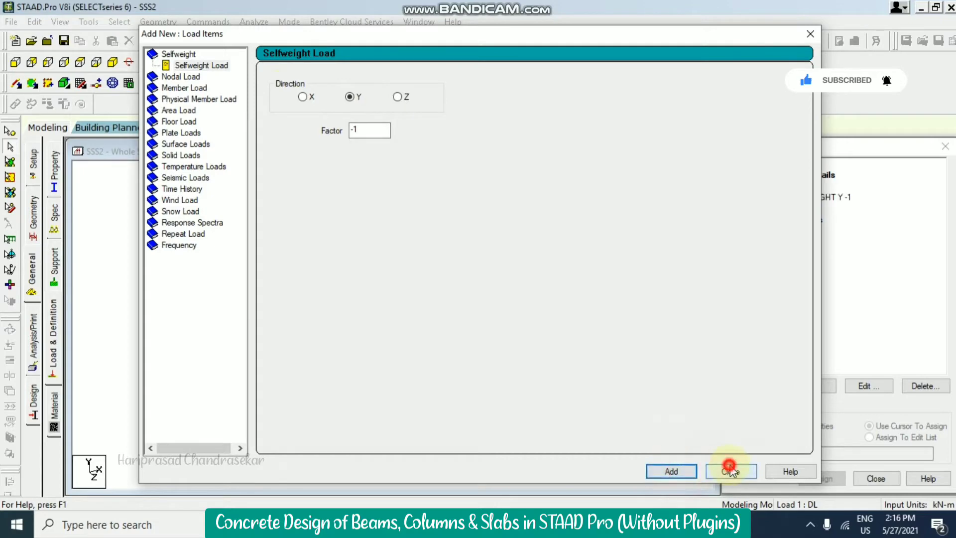
Assign the selfweight load in load case DL to all members and plates in the view.
{"action": "left_click", "coordinate": [730, 471]}
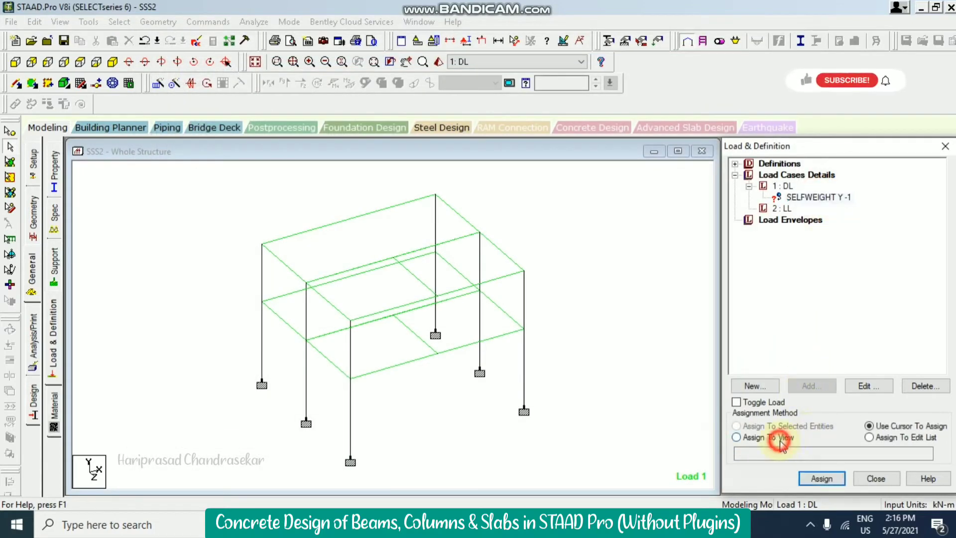
{"action": "left_click", "coordinate": [736, 438]}
{"action": "left_click", "coordinate": [822, 478]}
{"action": "left_click", "coordinate": [860, 352]}
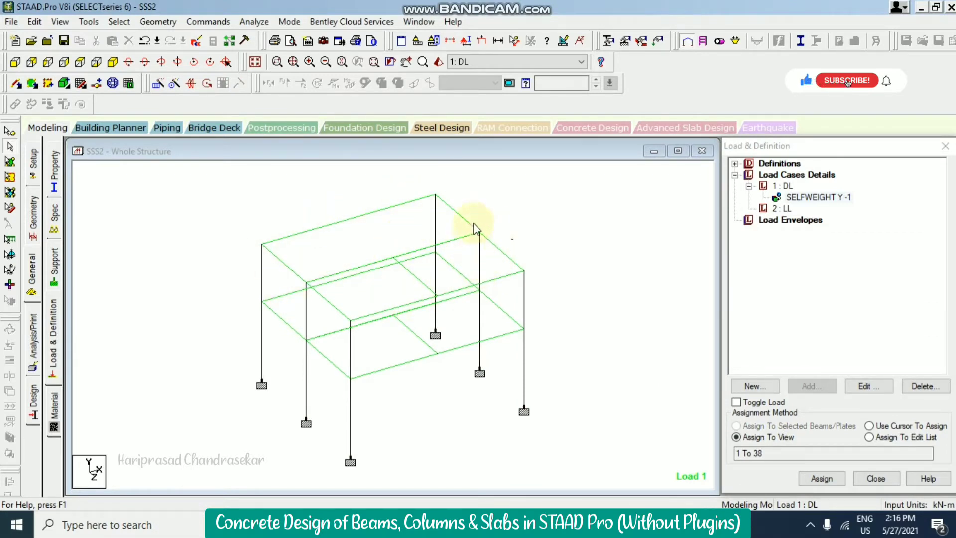
Add a uniform member force of -13.8 kN/m in the GY direction to load case LL.
{"action": "left_click", "coordinate": [784, 208]}
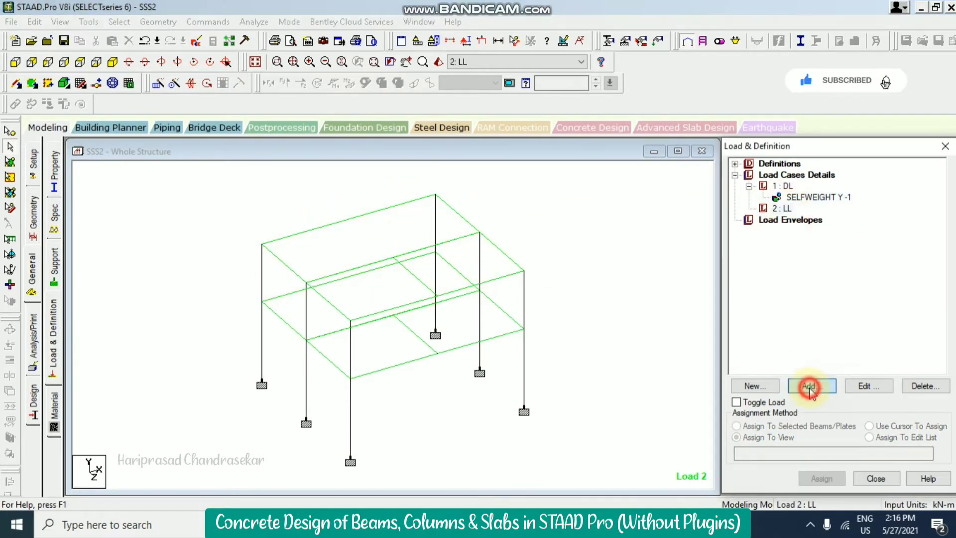
{"action": "key", "text": "Return"}
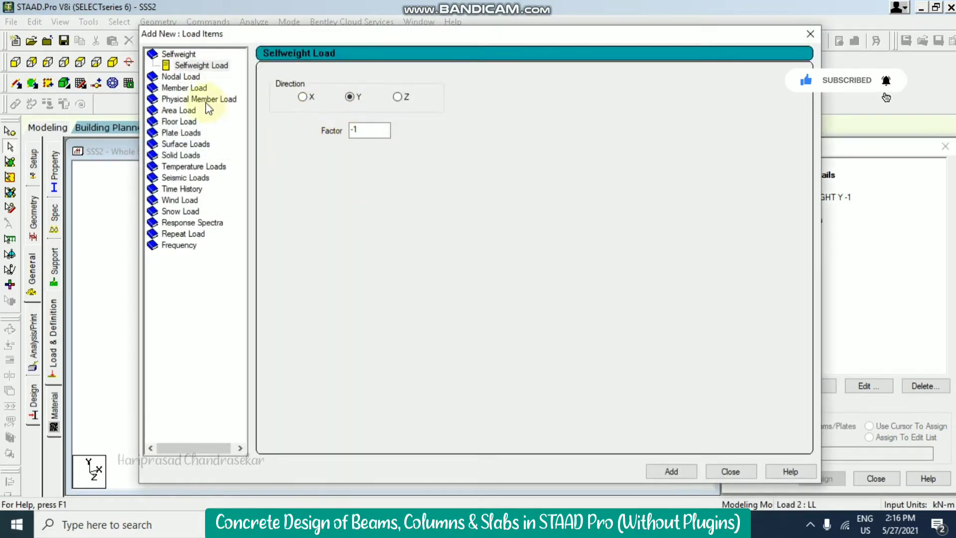
{"action": "left_click", "coordinate": [184, 77]}
{"action": "left_click", "coordinate": [407, 113]}
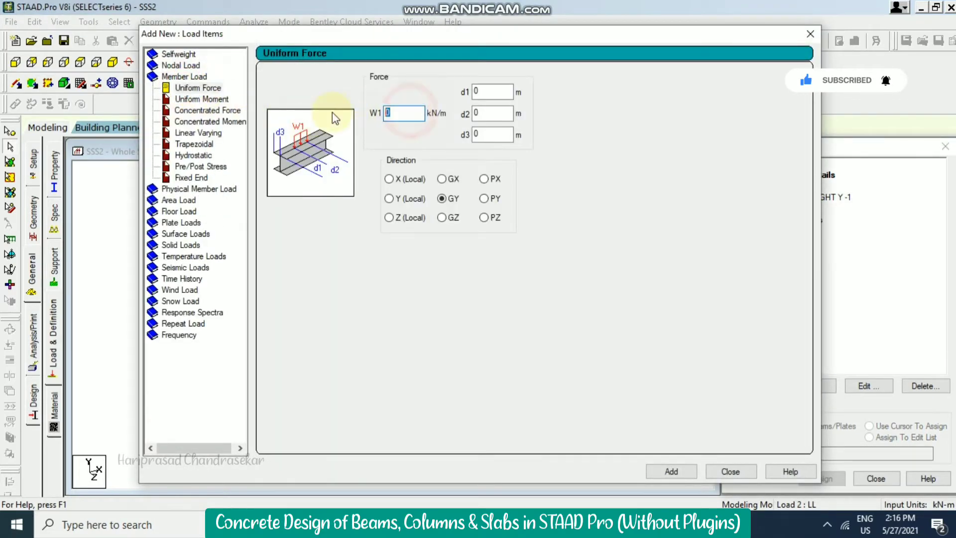
{"action": "type", "text": "-13.8"}
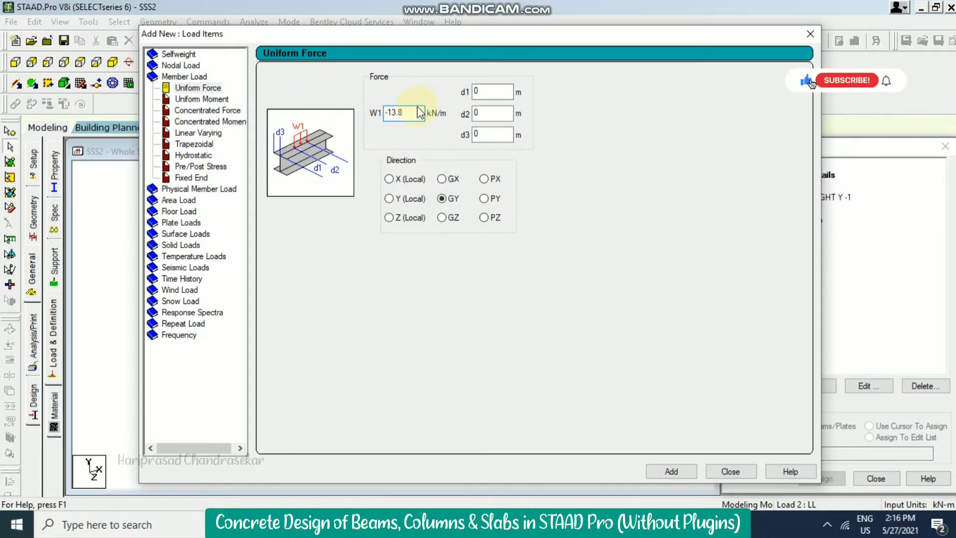
{"action": "left_click", "coordinate": [673, 472]}
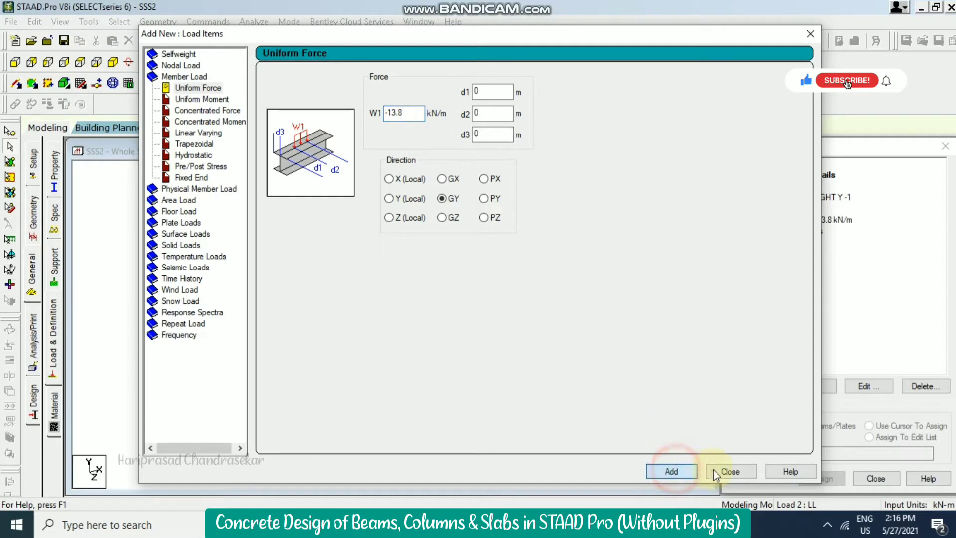
{"action": "left_click", "coordinate": [179, 211]}
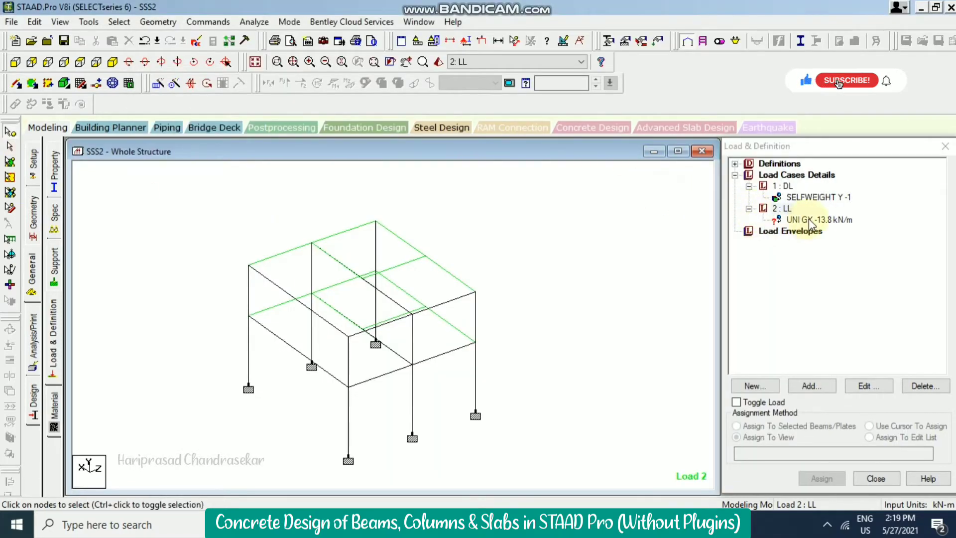
Select all horizontal beams of both floor levels, leaving out the columns.
{"action": "left_click", "coordinate": [812, 220]}
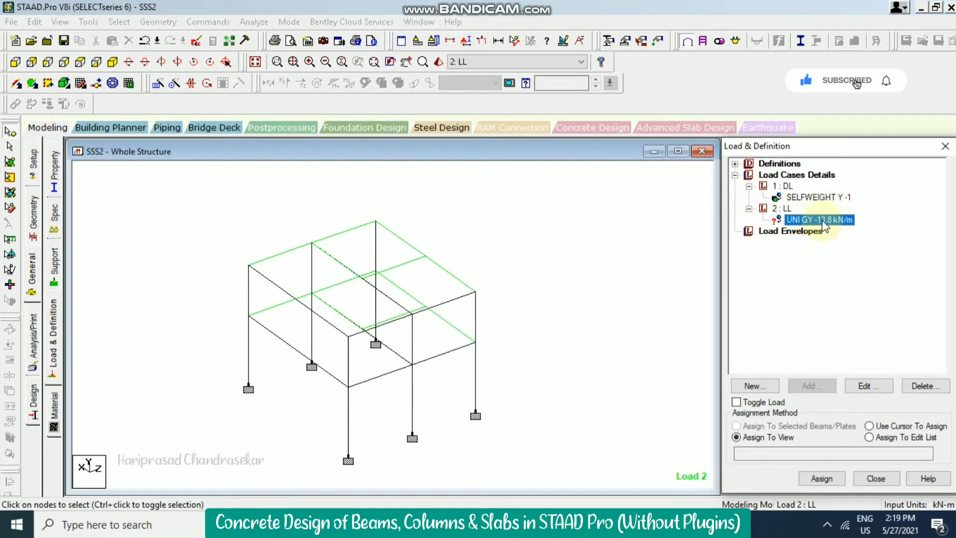
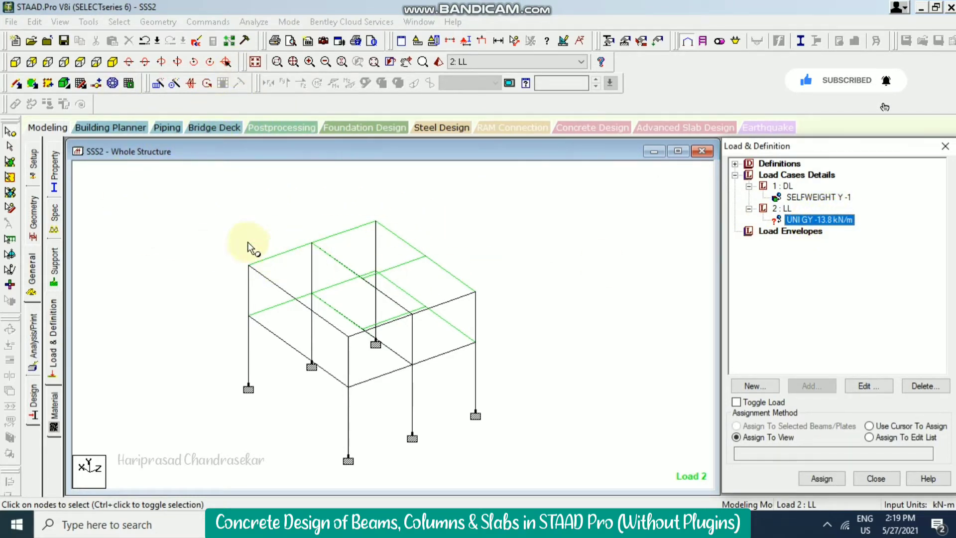
{"action": "left_click", "coordinate": [307, 249]}
{"action": "left_click", "coordinate": [297, 255]}
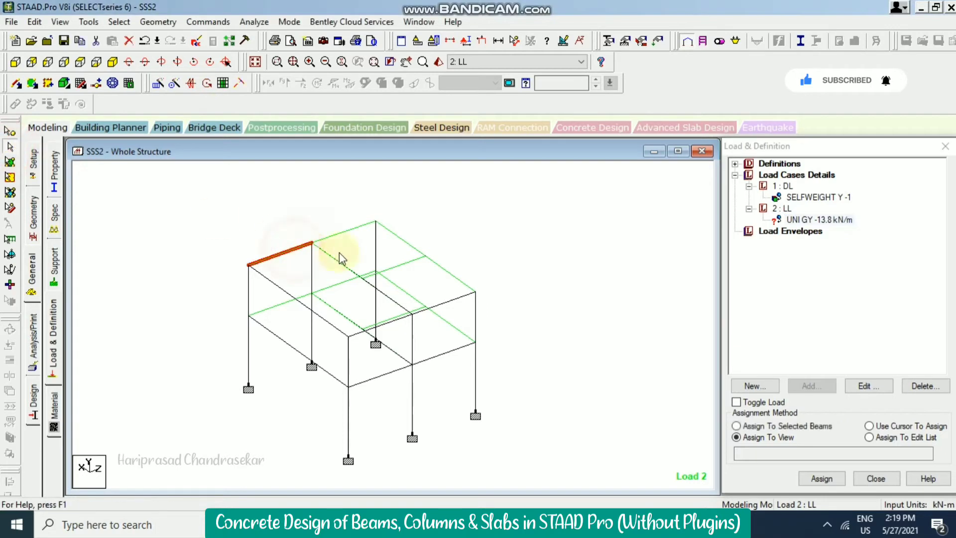
{"action": "left_click", "coordinate": [110, 63]}
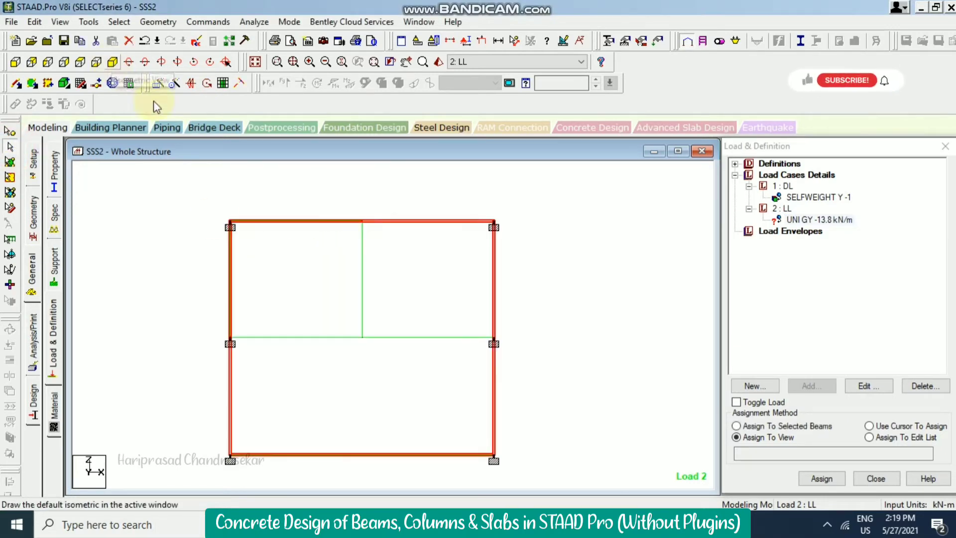
{"action": "left_click", "coordinate": [112, 62]}
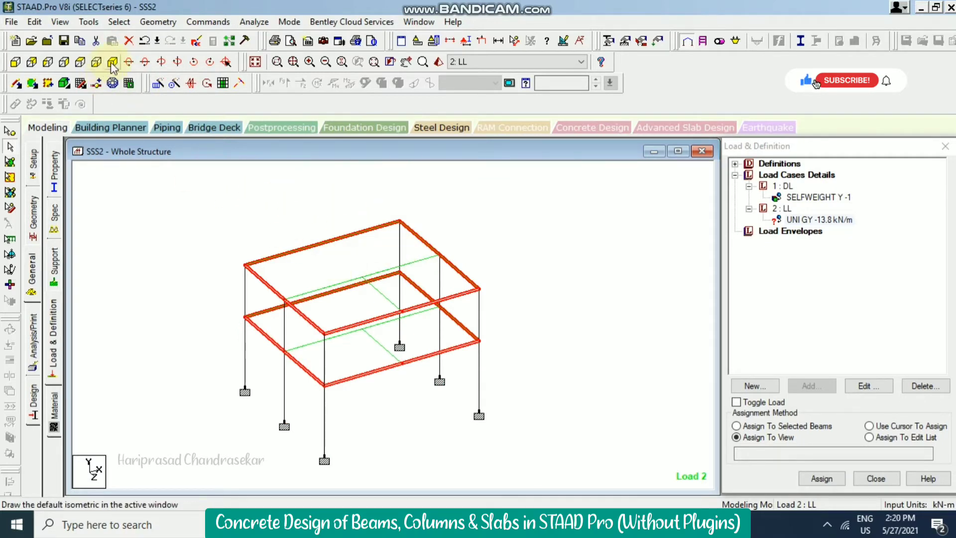
{"action": "left_click", "coordinate": [15, 62]}
{"action": "left_click_drag", "start_coordinate": [173, 196], "coordinate": [546, 249]}
{"action": "left_click_drag", "start_coordinate": [166, 309], "coordinate": [566, 381], "text": "ctrl"}
{"action": "left_click", "coordinate": [112, 62]}
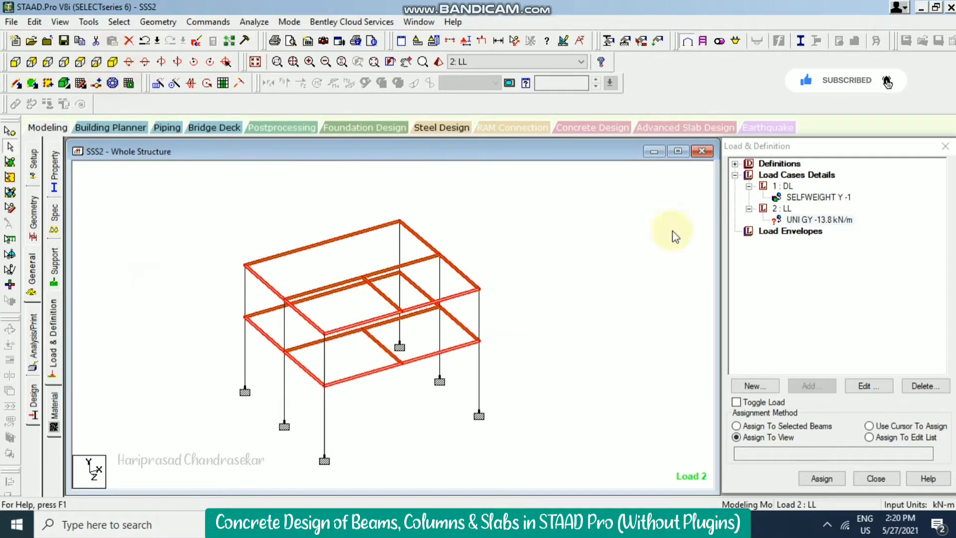
Assign the -13.8 kN/m uniform force to the selected beams.
{"action": "left_click", "coordinate": [799, 220]}
{"action": "left_click", "coordinate": [785, 426]}
{"action": "left_click", "coordinate": [821, 478]}
{"action": "left_click", "coordinate": [854, 354]}
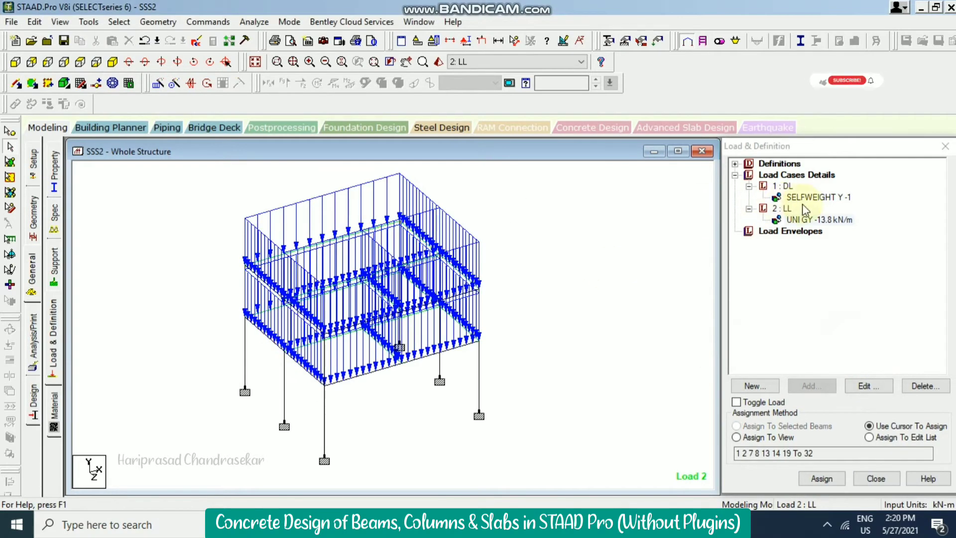
Start a YRANGE floor load in load case LL with a pressure of -2.5 kN/m2 in Global Y.
{"action": "left_click", "coordinate": [787, 209]}
{"action": "left_click", "coordinate": [811, 386]}
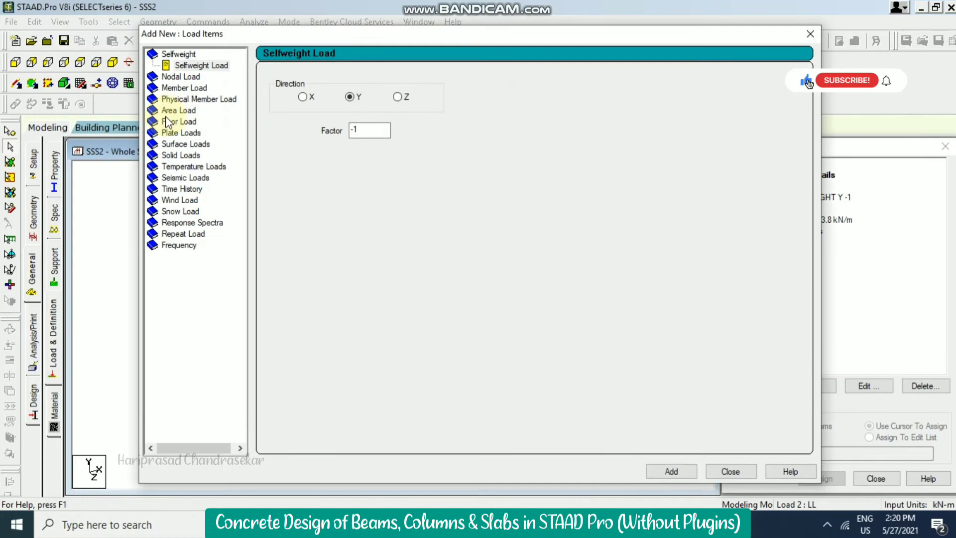
{"action": "left_click", "coordinate": [167, 120]}
{"action": "type", "text": "-2.5"}
{"action": "left_click_drag", "start_coordinate": [282, 34], "coordinate": [335, 38]}
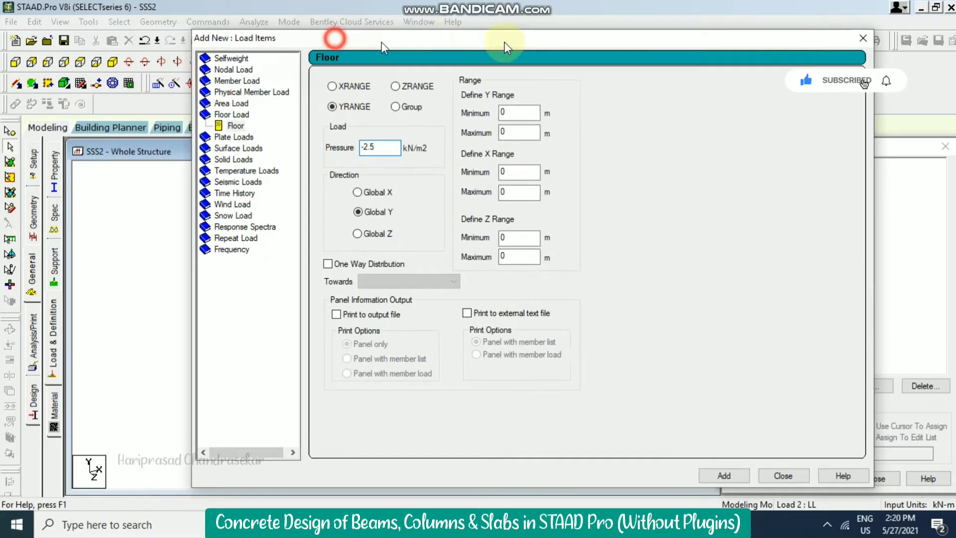
{"action": "left_click_drag", "start_coordinate": [505, 42], "coordinate": [517, 28]}
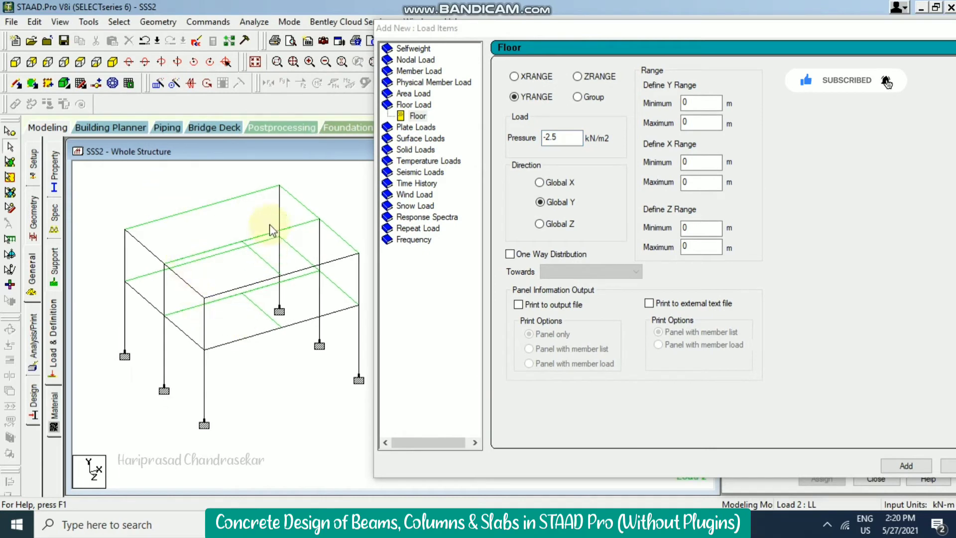
Look up the coordinates of the rear corner base node and the top node of the opposite middle column.
{"action": "left_click", "coordinate": [10, 131]}
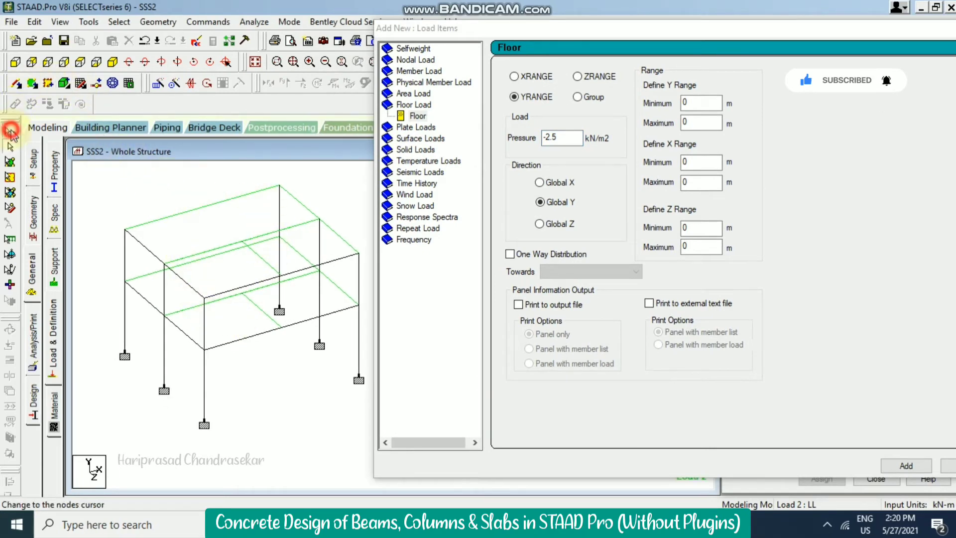
{"action": "double_click", "coordinate": [124, 355]}
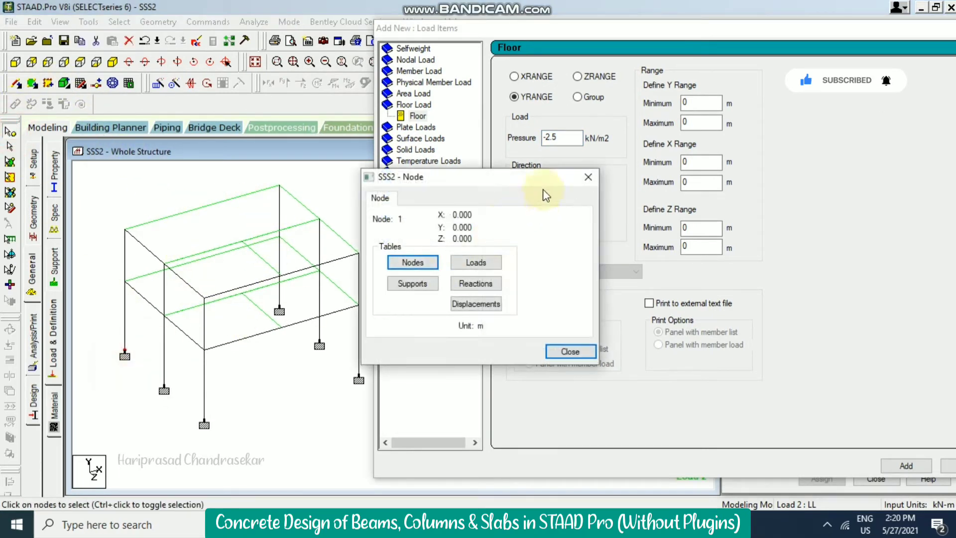
{"action": "double_click", "coordinate": [321, 219]}
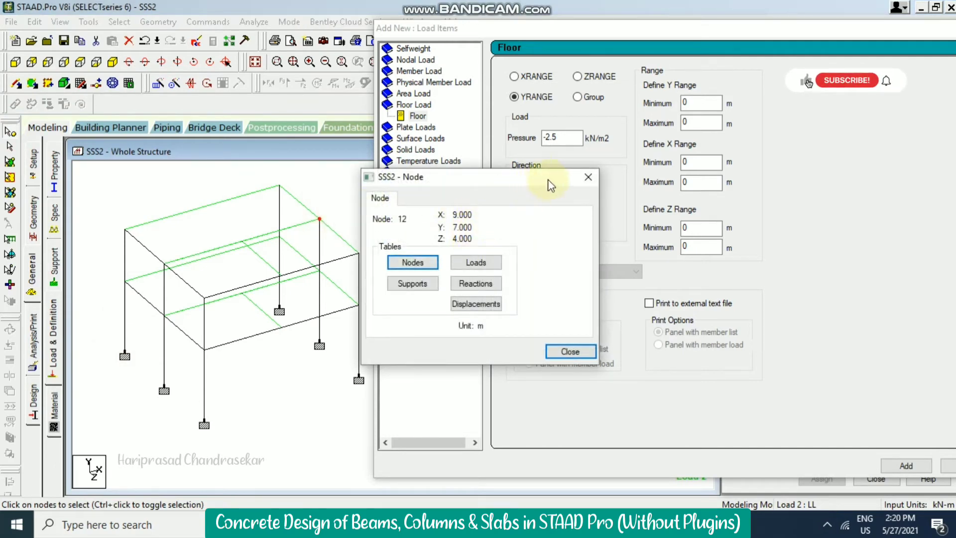
{"action": "left_click_drag", "start_coordinate": [544, 184], "coordinate": [376, 157]}
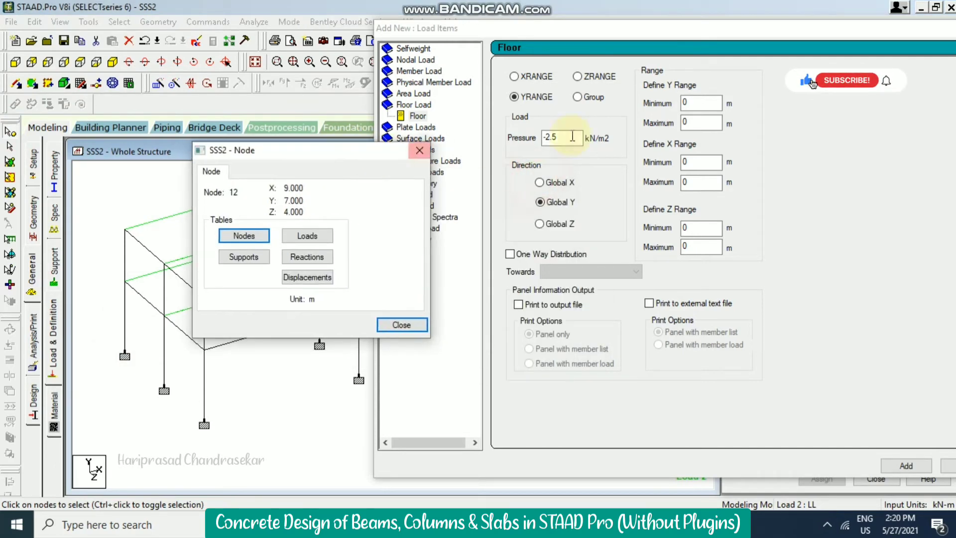
Set the floor load's maximum range values to Y 7 m, X 9 m and Z 4 m.
{"action": "left_click", "coordinate": [704, 122]}
{"action": "left_click", "coordinate": [701, 183]}
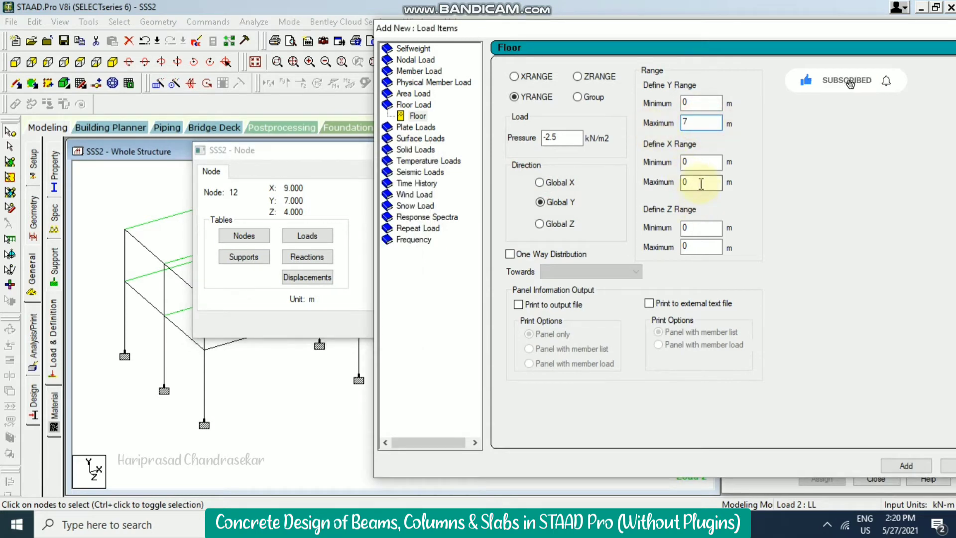
{"action": "left_click_drag", "start_coordinate": [696, 187], "coordinate": [672, 194]}
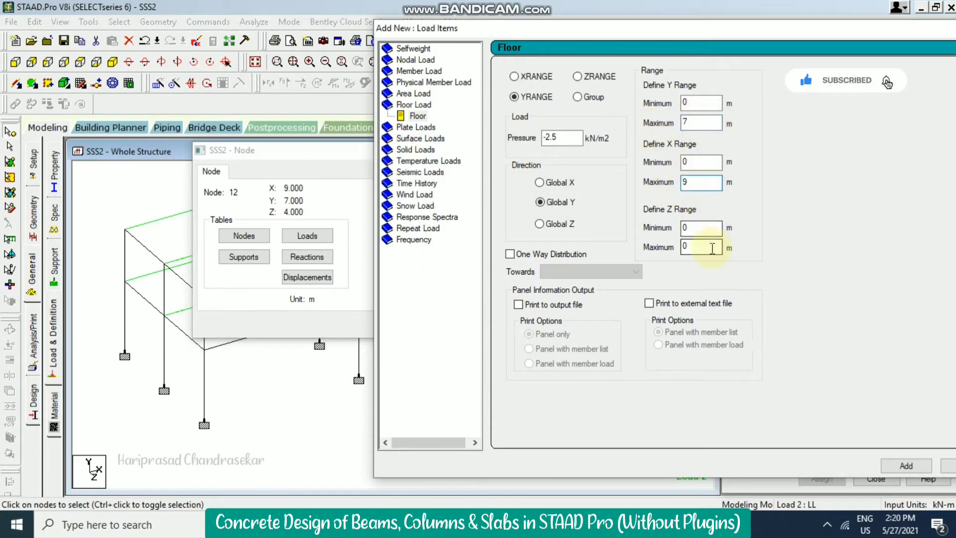
{"action": "left_click_drag", "start_coordinate": [707, 250], "coordinate": [681, 257]}
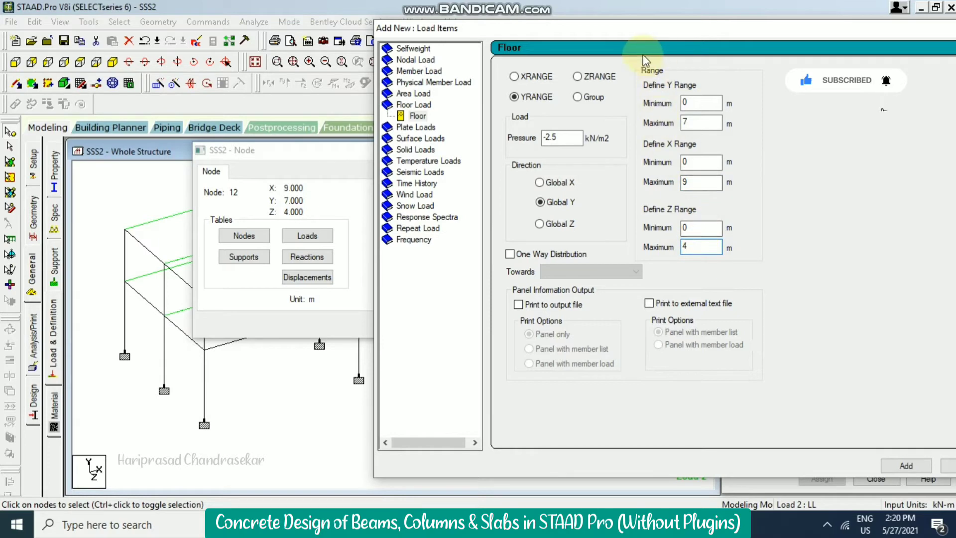
{"action": "left_click_drag", "start_coordinate": [284, 149], "coordinate": [202, 155]}
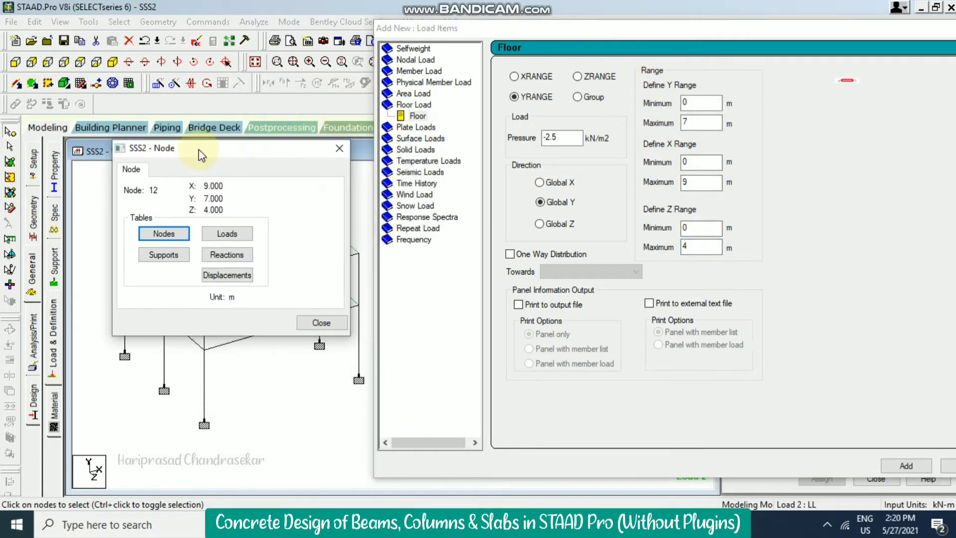
Enable one way distribution towards the default longer direction and add the floor load to load case LL.
{"action": "left_click", "coordinate": [510, 254]}
{"action": "left_click_drag", "start_coordinate": [668, 29], "coordinate": [573, 16]}
{"action": "left_click", "coordinate": [813, 453]}
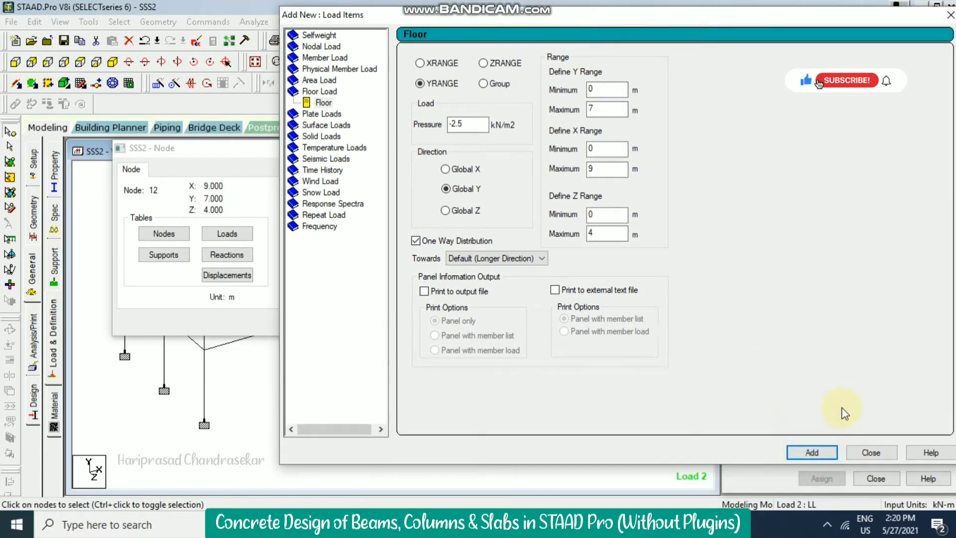
{"action": "left_click_drag", "start_coordinate": [233, 151], "coordinate": [440, 181]}
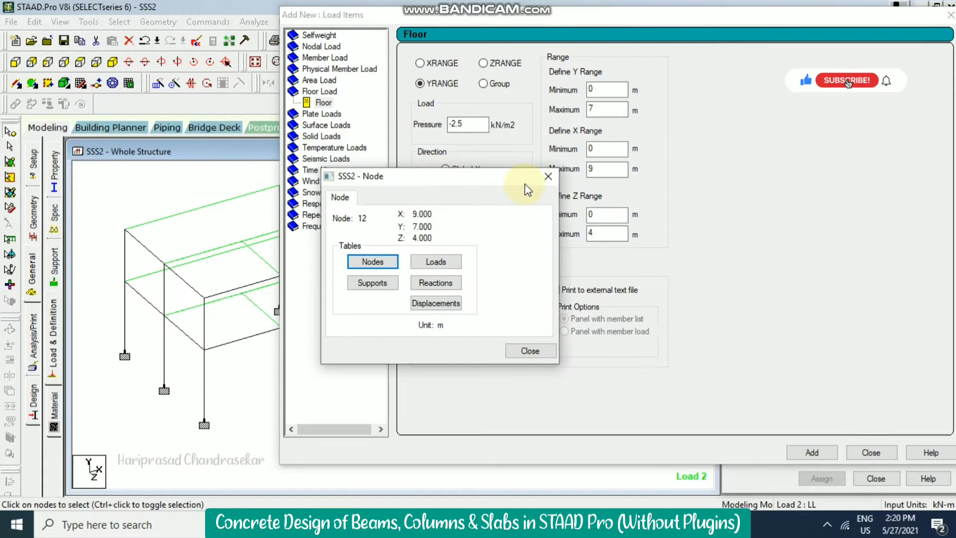
{"action": "left_click", "coordinate": [550, 177]}
{"action": "left_click", "coordinate": [871, 452]}
Display the new floor load and check its coverage in plan and isometric views.
{"action": "left_click", "coordinate": [825, 231]}
{"action": "left_click", "coordinate": [587, 259]}
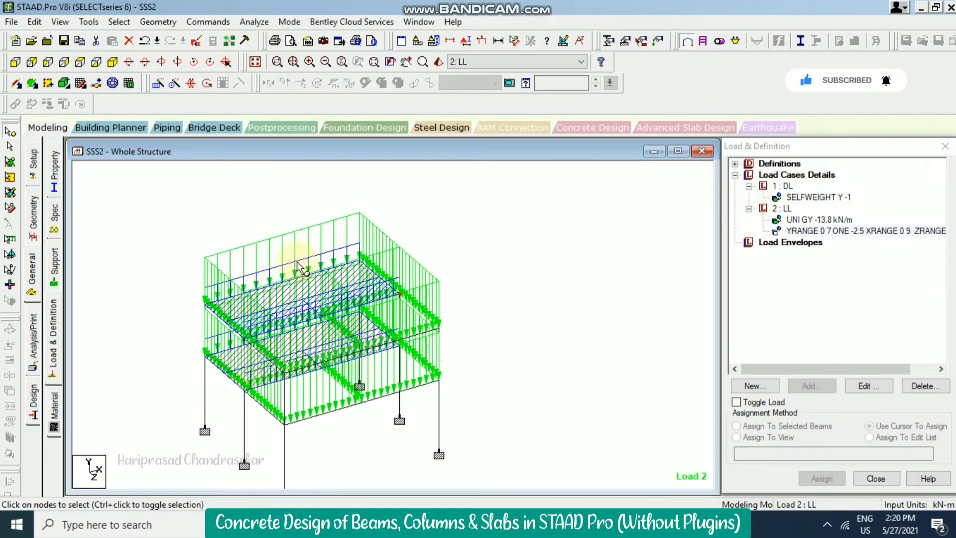
{"action": "left_click", "coordinate": [96, 62]}
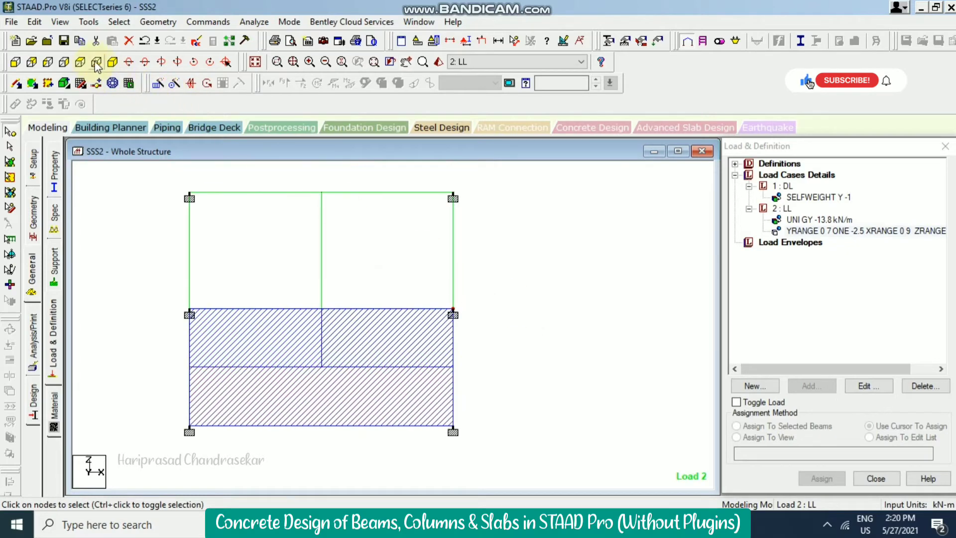
{"action": "left_click", "coordinate": [112, 62]}
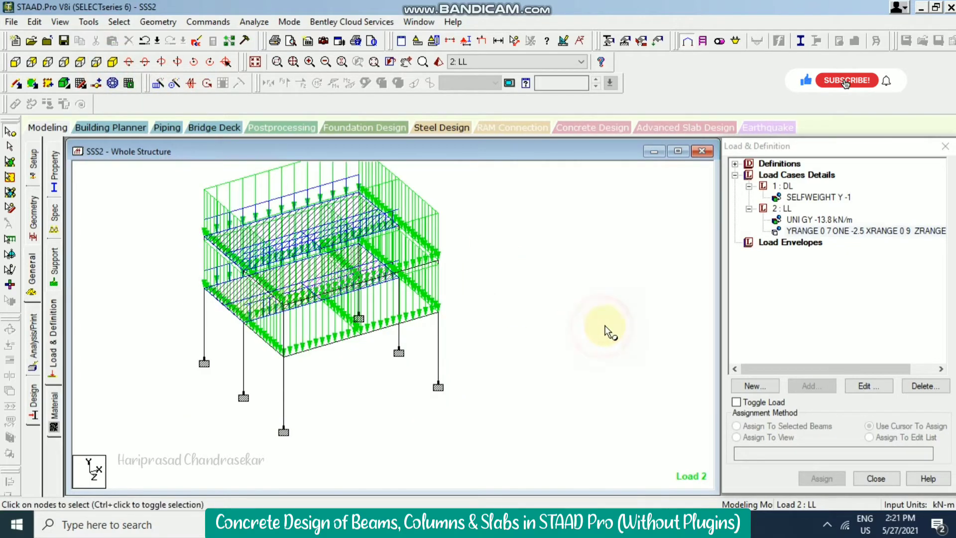
Start a second floor load in load case LL with a pressure of -2.5 kN/m2 in global Y.
{"action": "left_click", "coordinate": [781, 209]}
{"action": "left_click", "coordinate": [811, 387]}
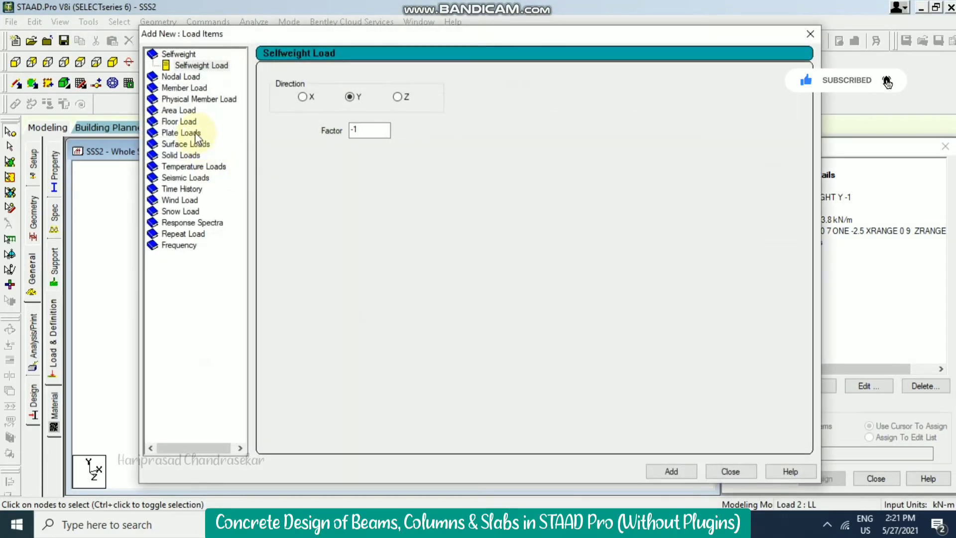
{"action": "left_click", "coordinate": [185, 121]}
{"action": "double_click", "coordinate": [326, 143]}
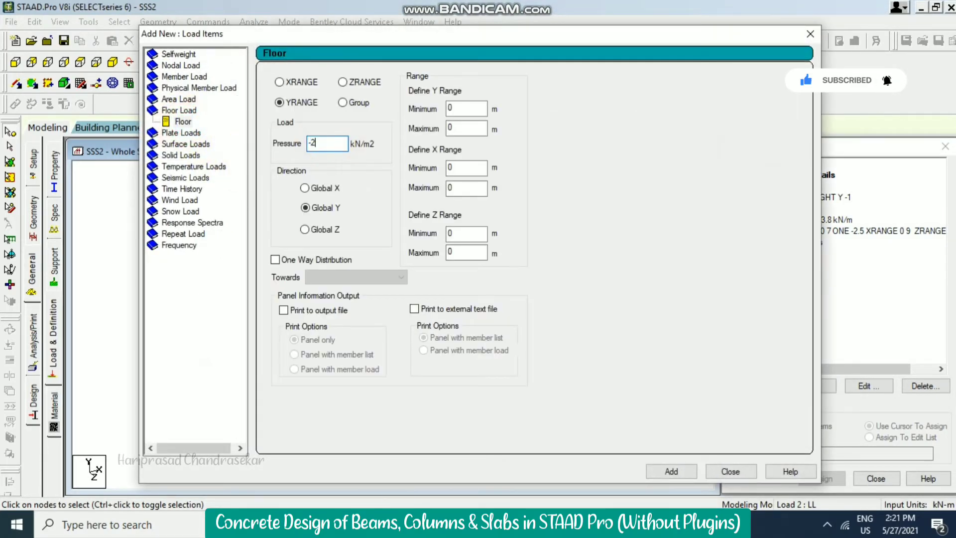
Look up the middle column's base node coordinates and set the floor load's minimum Z range to 4 m.
{"action": "left_click_drag", "start_coordinate": [386, 42], "coordinate": [587, 17]}
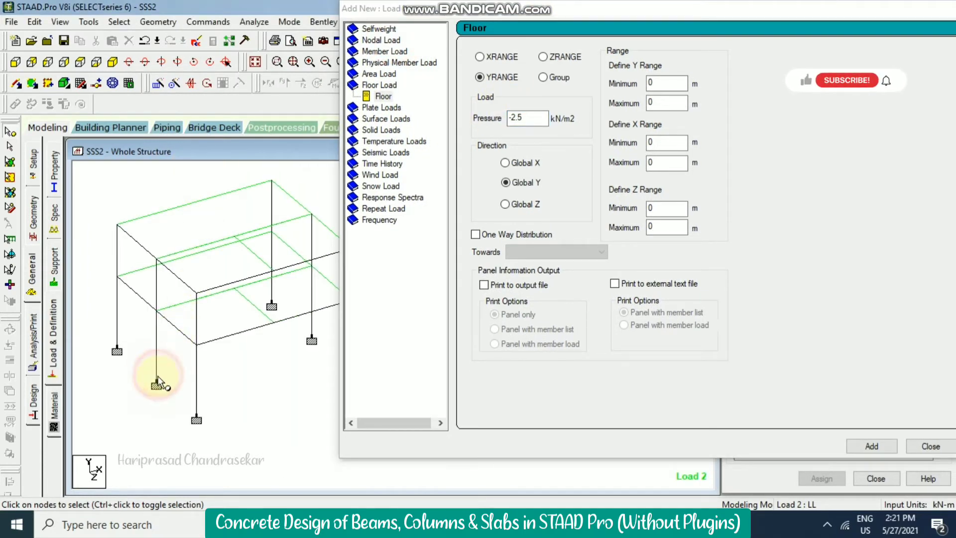
{"action": "double_click", "coordinate": [157, 377]}
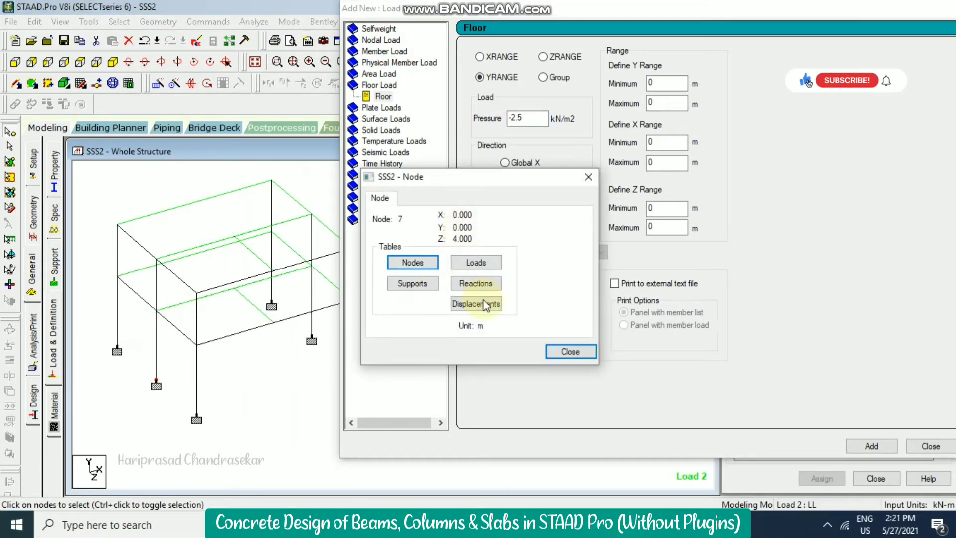
{"action": "left_click", "coordinate": [673, 210]}
{"action": "type", "text": "4"}
Check the opposite top corner node's coordinates, set the maximum ranges to Y 7 m, X 9 m and Z 8 m, and add the floor load.
{"action": "left_click_drag", "start_coordinate": [294, 284], "coordinate": [240, 244]}
{"action": "left_click", "coordinate": [237, 243]}
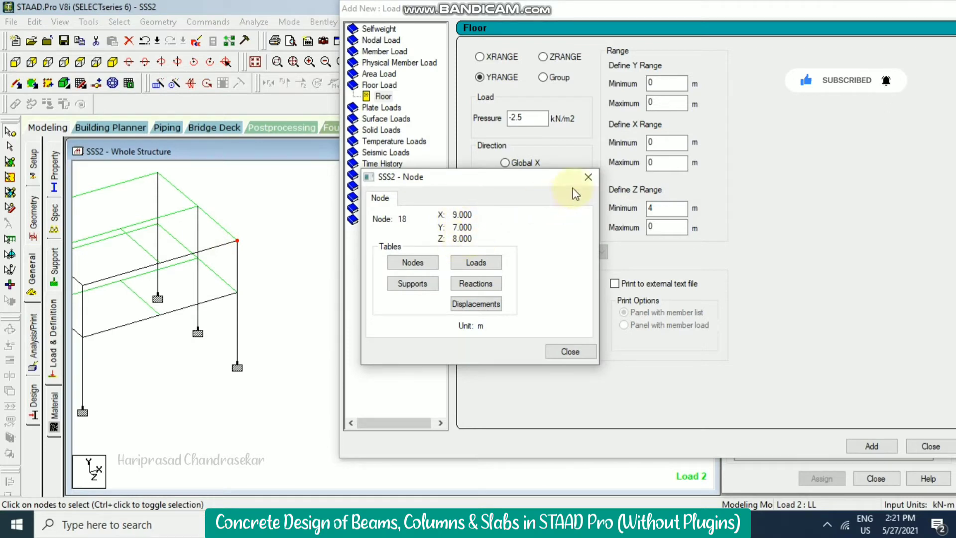
{"action": "left_click", "coordinate": [672, 105]}
{"action": "left_click", "coordinate": [670, 163]}
{"action": "type", "text": "9"}
{"action": "left_click", "coordinate": [675, 230]}
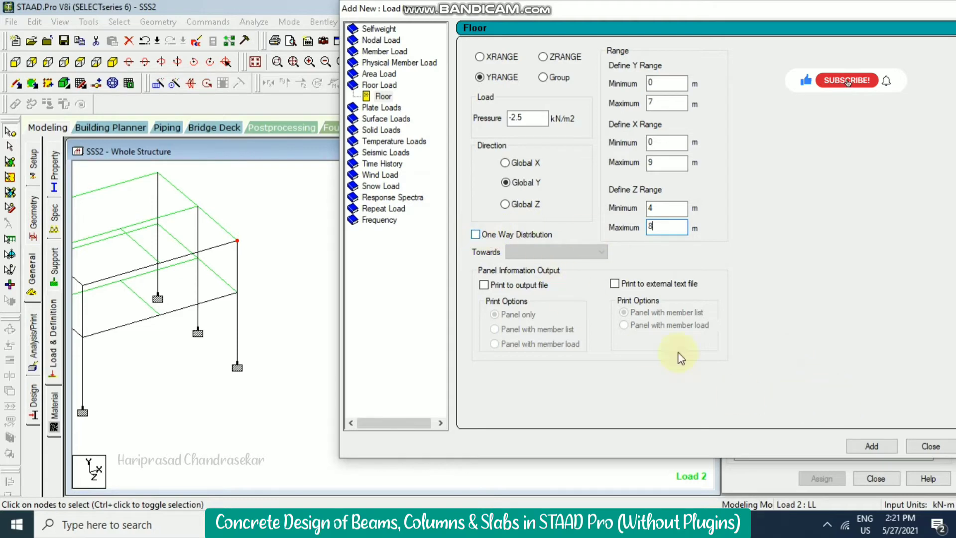
{"action": "left_click", "coordinate": [871, 446]}
{"action": "left_click", "coordinate": [930, 447]}
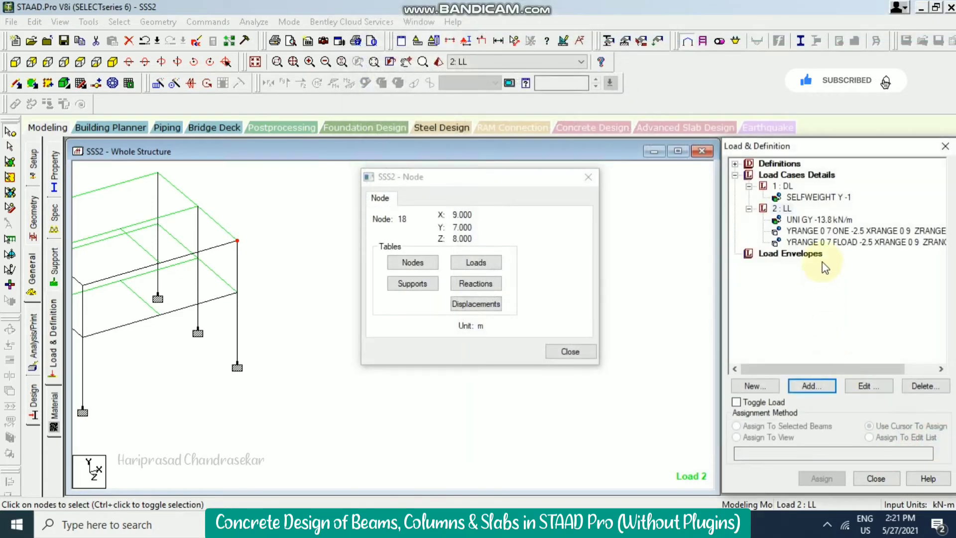
Display the second floor load and examine its distribution in plan and isometric views.
{"action": "left_click", "coordinate": [817, 244]}
{"action": "left_click", "coordinate": [298, 271]}
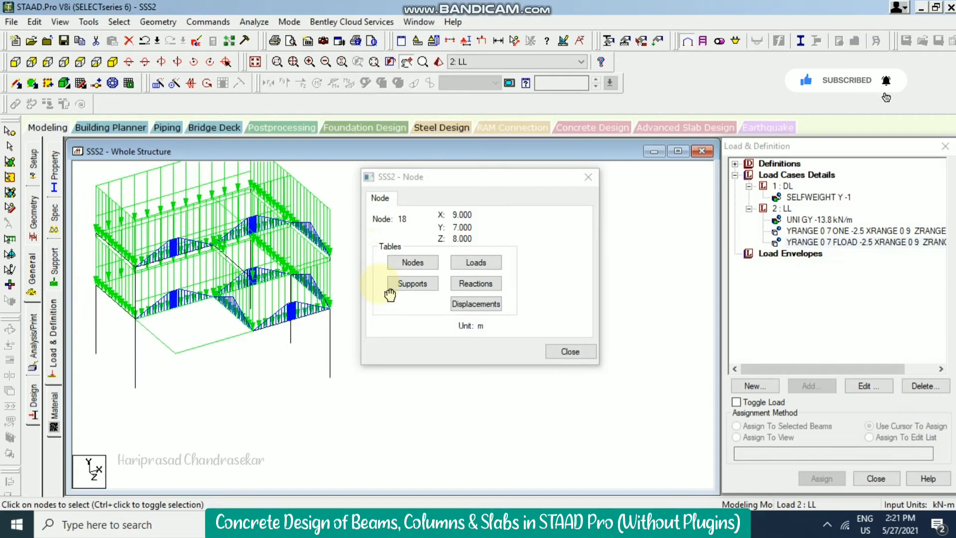
{"action": "left_click", "coordinate": [588, 177]}
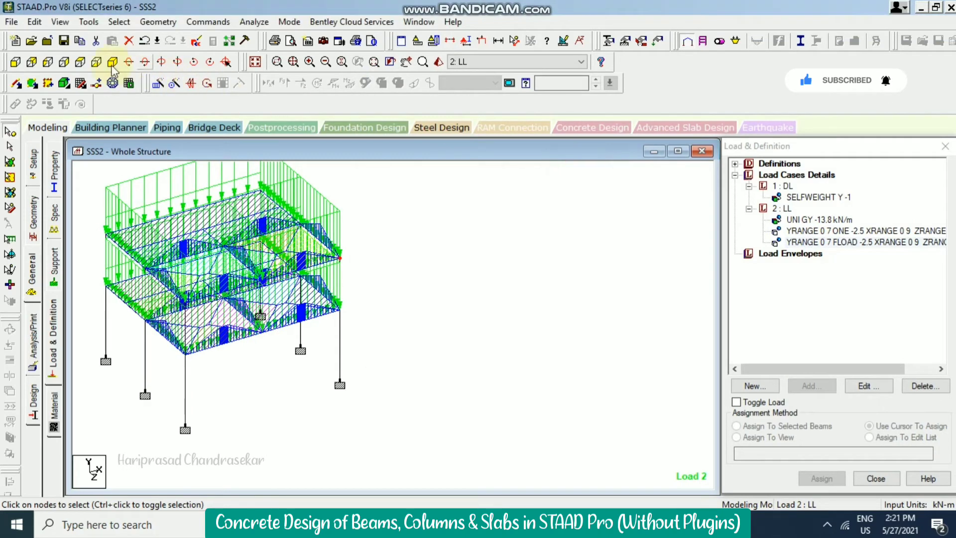
{"action": "left_click", "coordinate": [97, 63]}
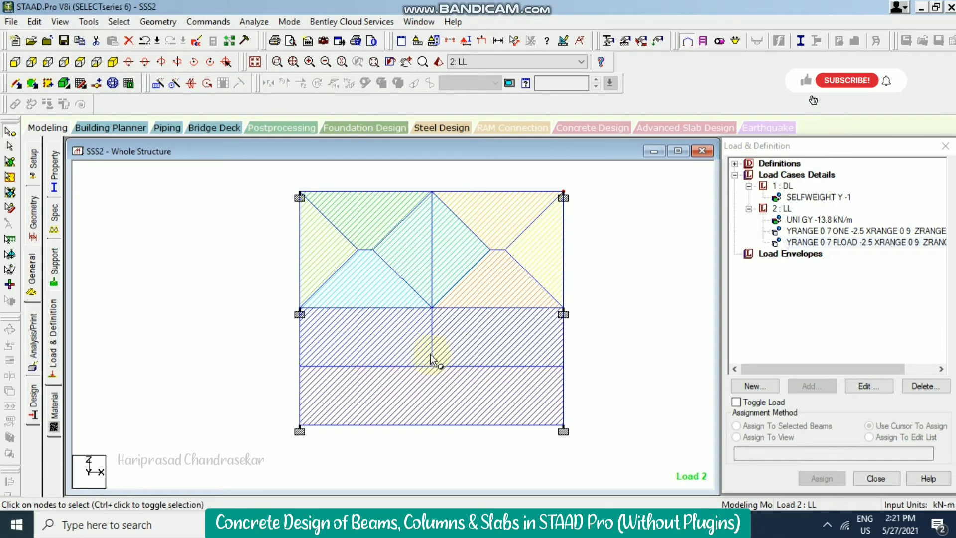
{"action": "left_click", "coordinate": [113, 62]}
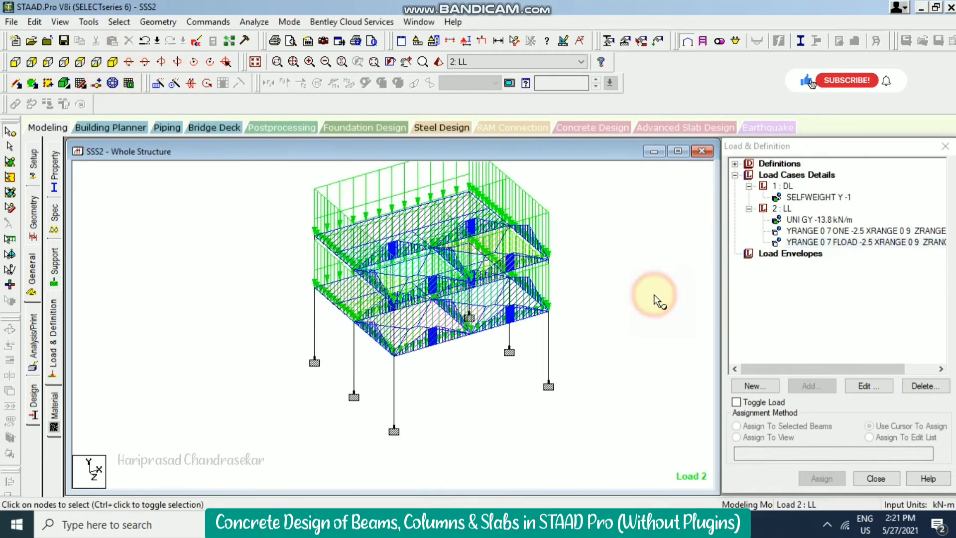
Define combination load case 3 from DL and LL with a factor of 1.25 each and display it.
{"action": "left_click", "coordinate": [796, 175]}
{"action": "left_click", "coordinate": [811, 386]}
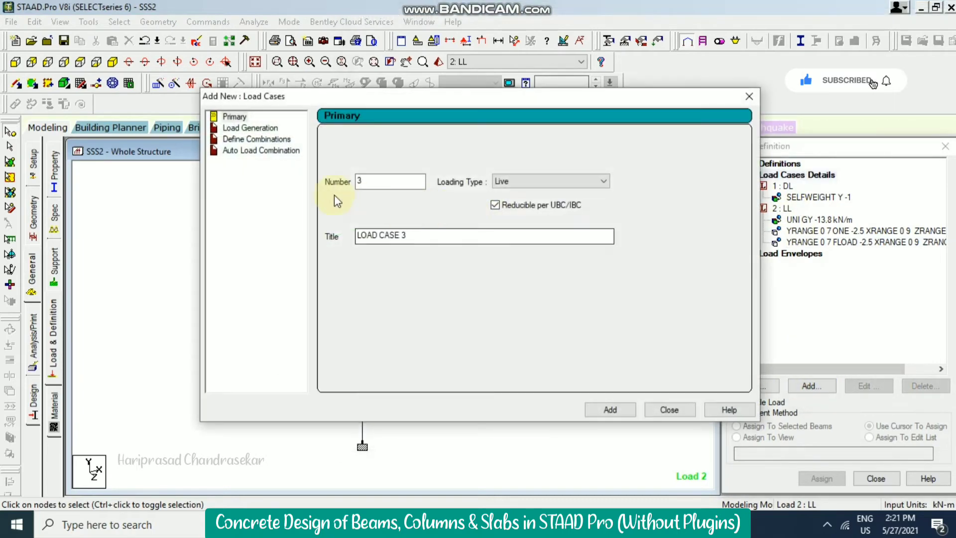
{"action": "left_click", "coordinate": [262, 139]}
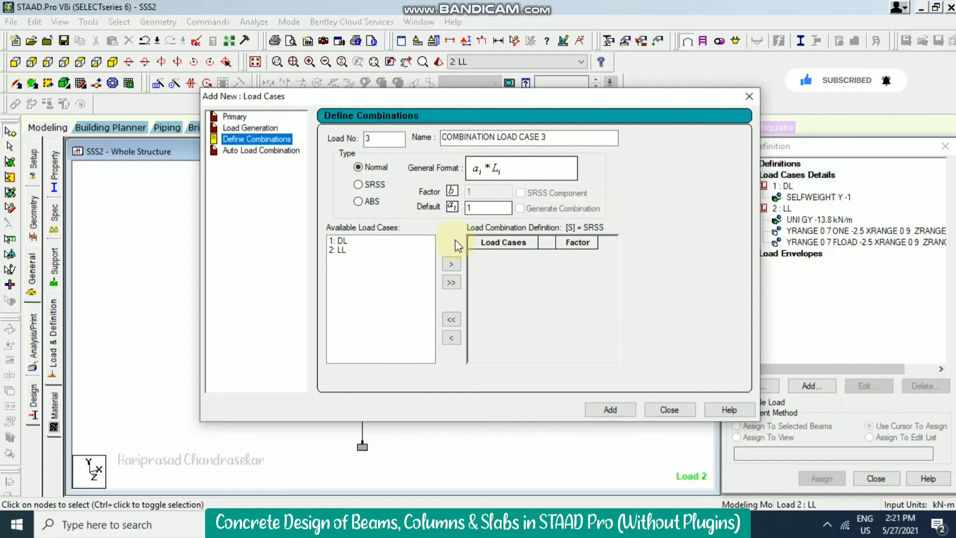
{"action": "left_click", "coordinate": [490, 206]}
{"action": "type", "text": ".25"}
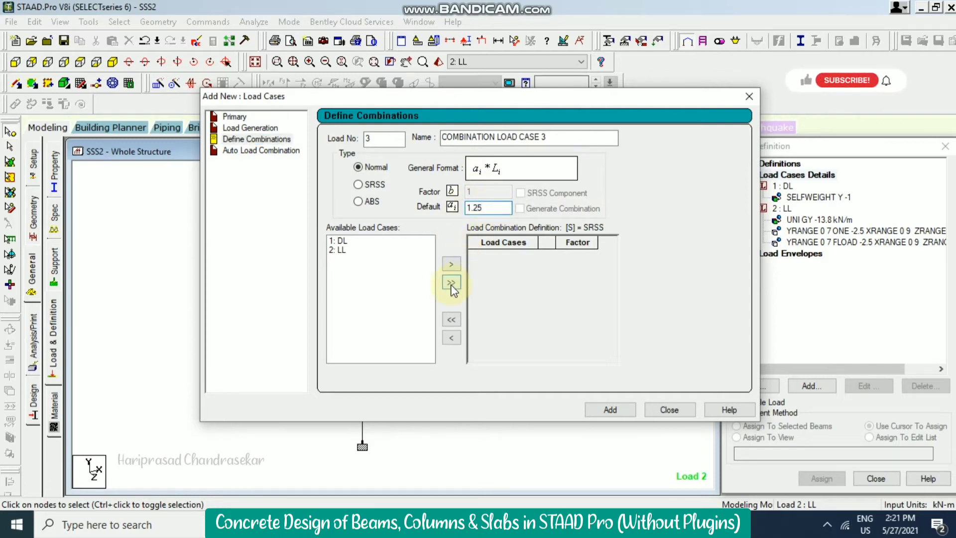
{"action": "left_click", "coordinate": [451, 283]}
{"action": "left_click", "coordinate": [611, 409]}
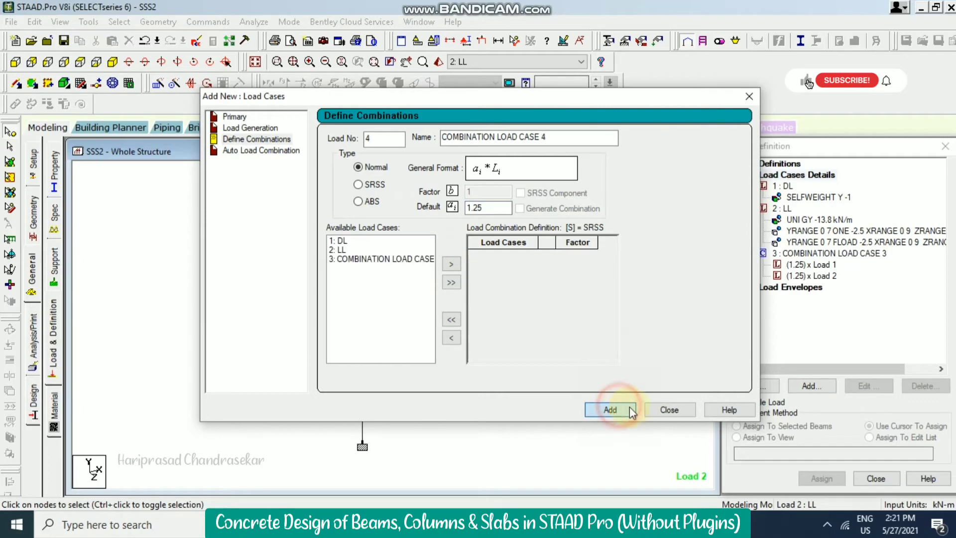
{"action": "left_click", "coordinate": [663, 409]}
{"action": "left_click", "coordinate": [840, 255]}
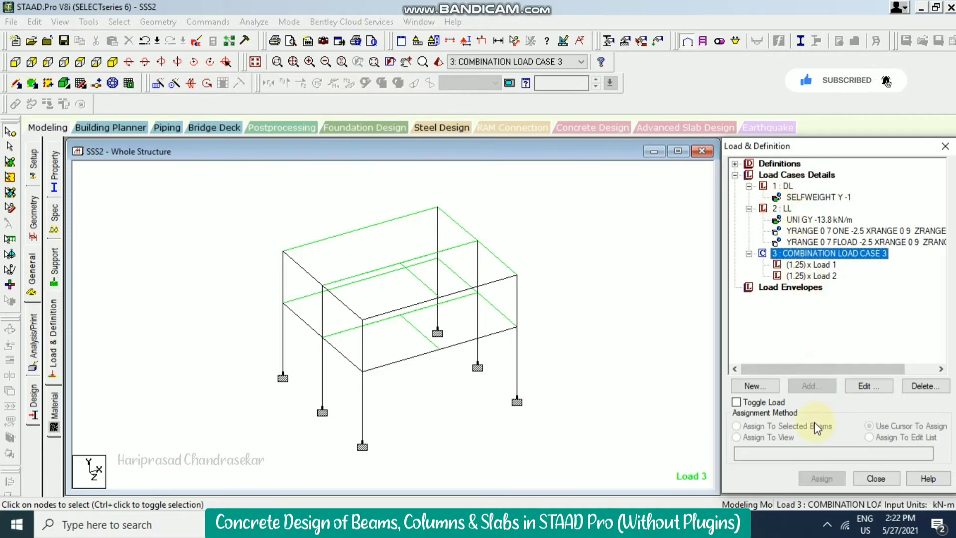
Add a Perform Analysis command with the print option All.
{"action": "left_click", "coordinate": [33, 339]}
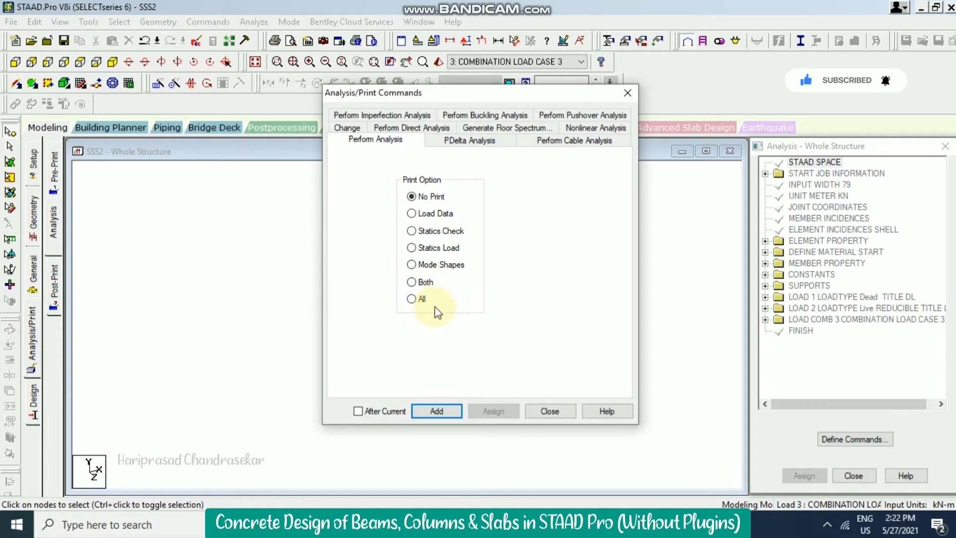
{"action": "left_click", "coordinate": [414, 299]}
{"action": "left_click", "coordinate": [436, 411]}
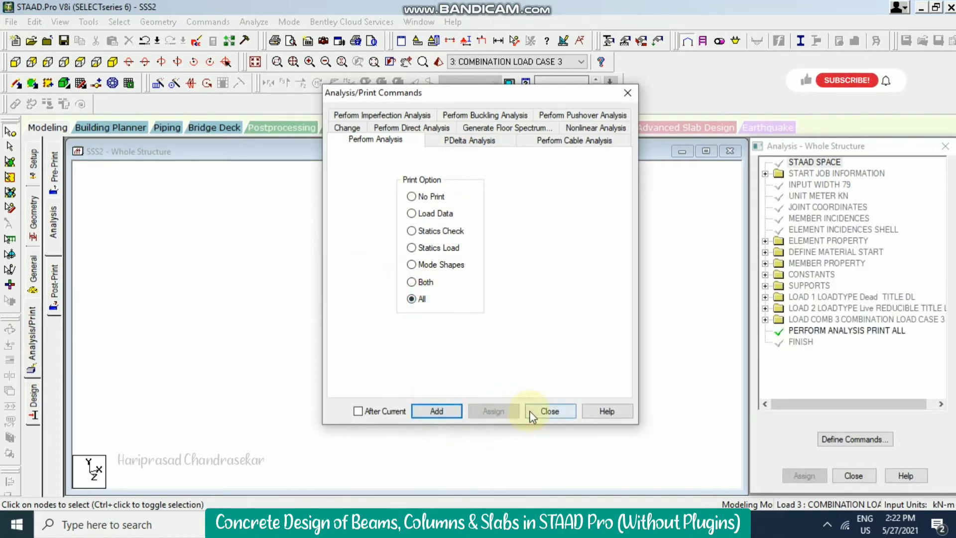
{"action": "left_click", "coordinate": [550, 411]}
Run the structural analysis and stay in modeling mode.
{"action": "left_click", "coordinate": [254, 22]}
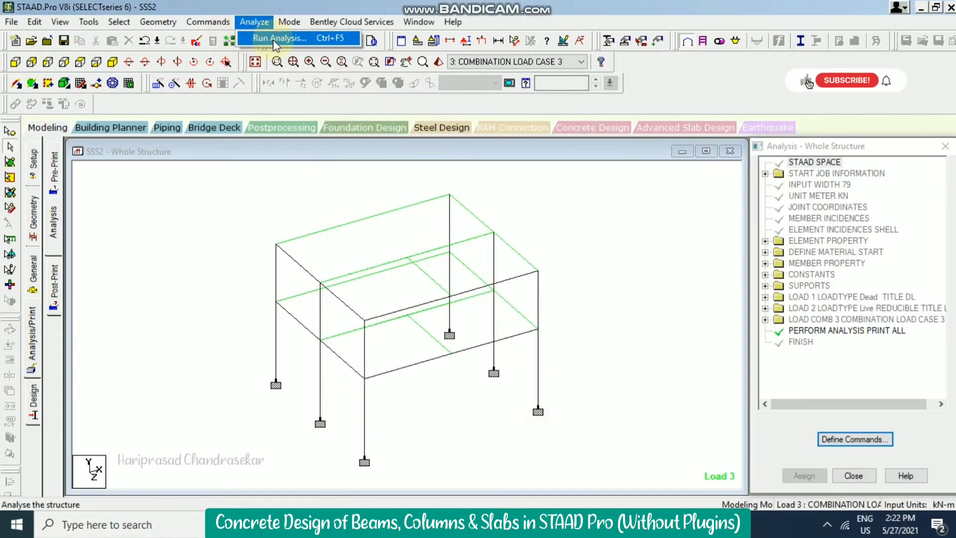
{"action": "left_click", "coordinate": [271, 37]}
{"action": "left_click", "coordinate": [407, 277]}
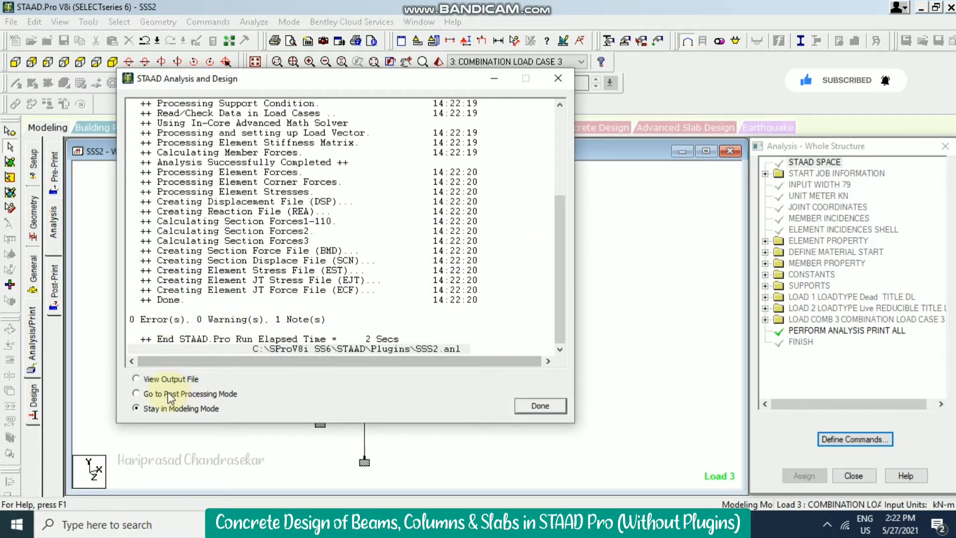
{"action": "left_click", "coordinate": [541, 405]}
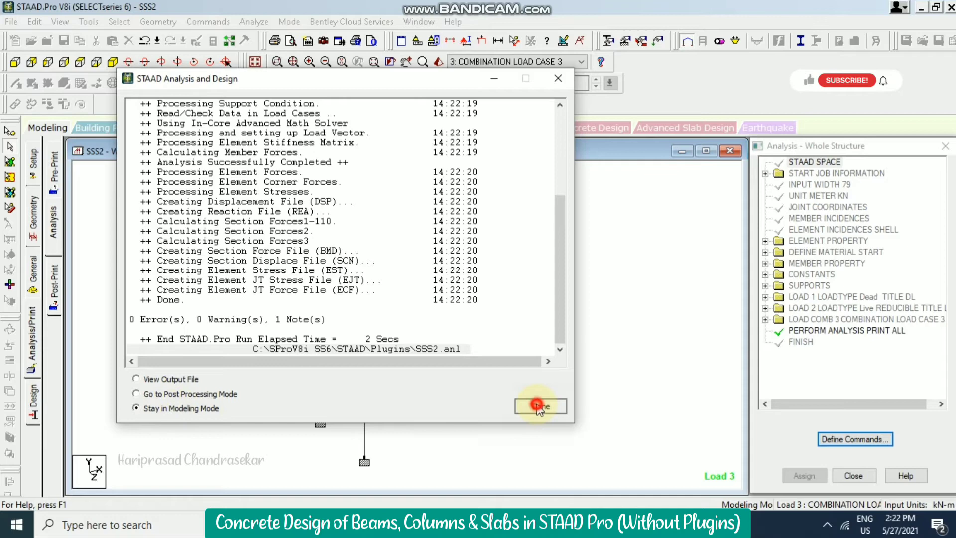
Examine the deflection and shear bending diagrams of the rear 9 m roof beam.
{"action": "double_click", "coordinate": [395, 207]}
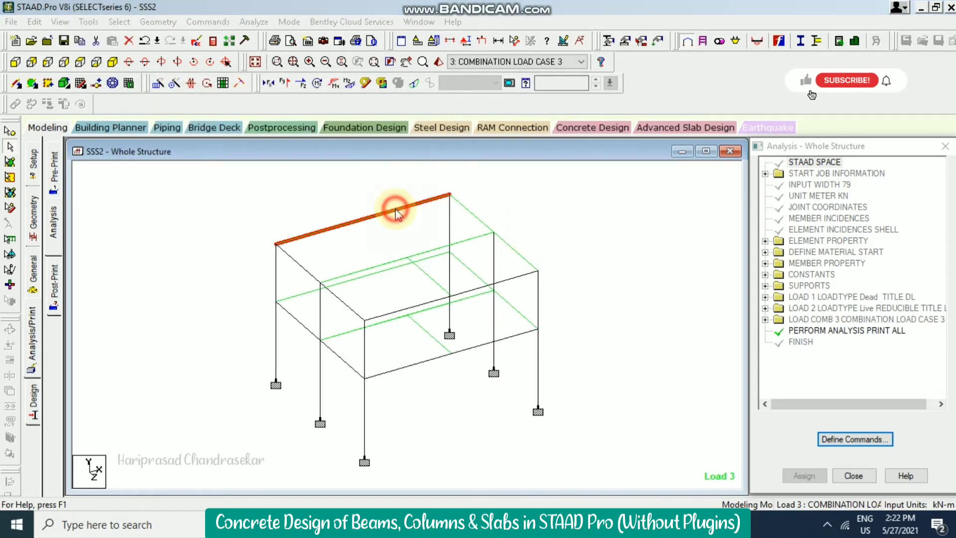
{"action": "left_click", "coordinate": [500, 122]}
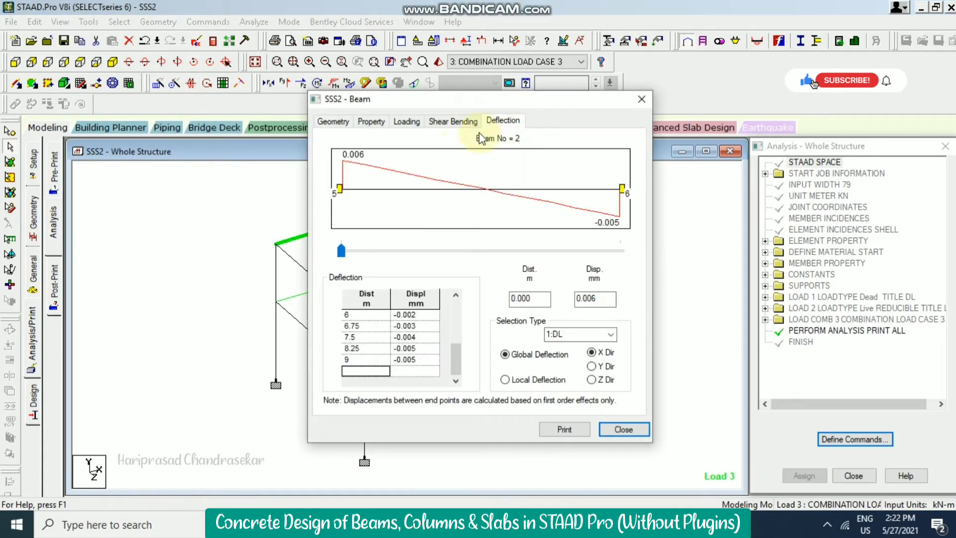
{"action": "left_click", "coordinate": [461, 122]}
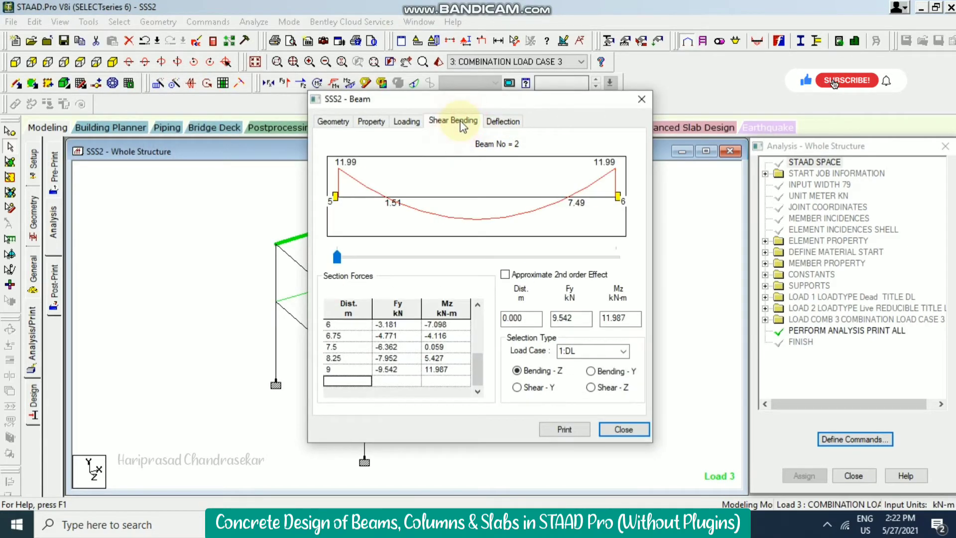
{"action": "left_click", "coordinate": [644, 100]}
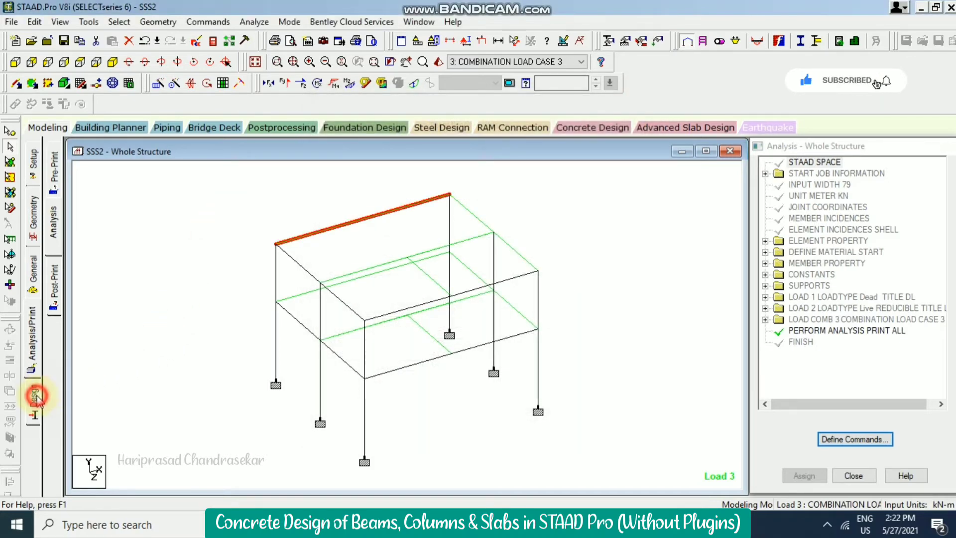
Open the concrete design settings and set the current design code to BS 8007.
{"action": "left_click", "coordinate": [34, 397]}
{"action": "left_click", "coordinate": [54, 210]}
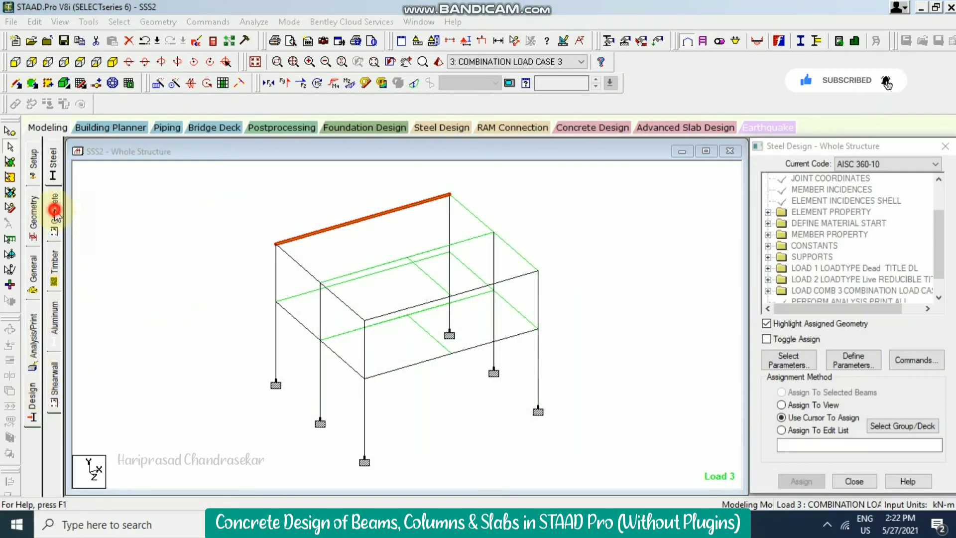
{"action": "left_click", "coordinate": [863, 165]}
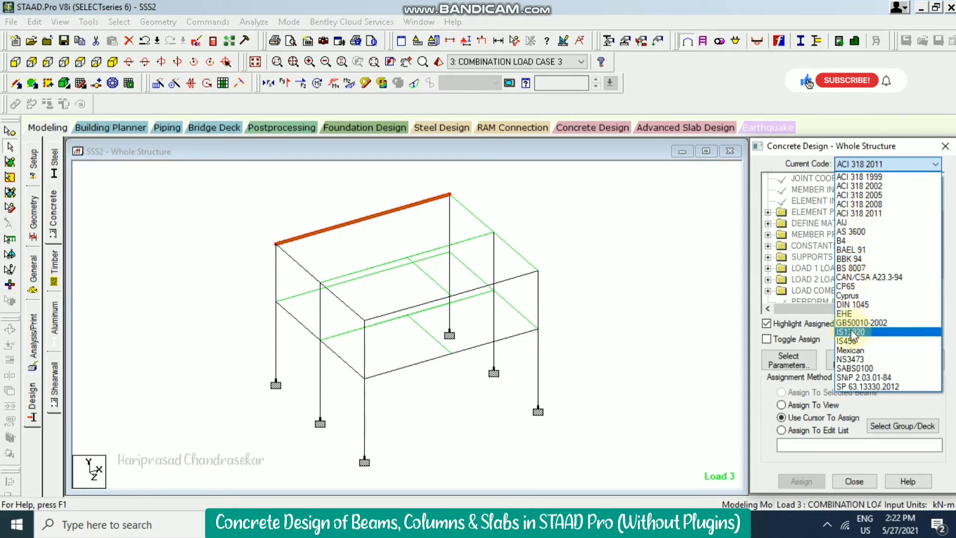
{"action": "left_click", "coordinate": [860, 270]}
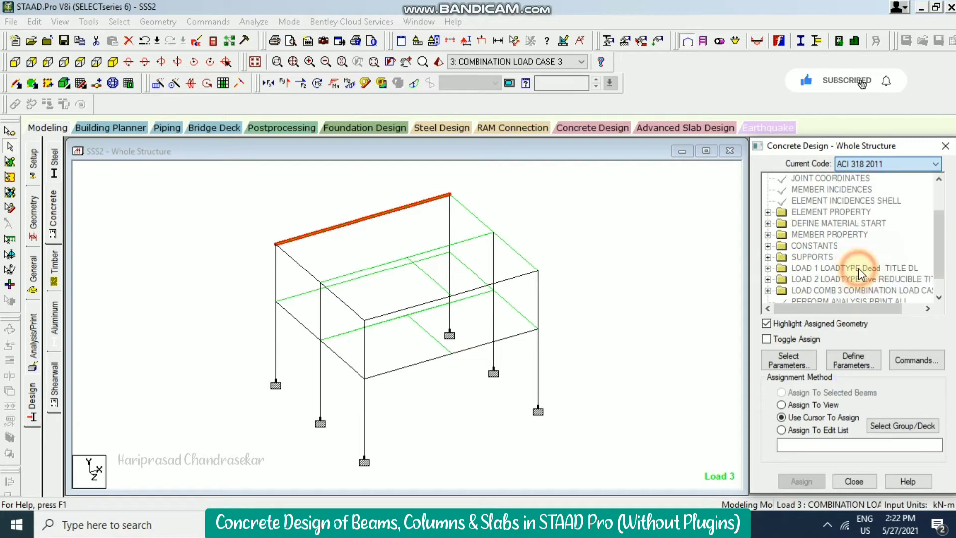
Limit the selected concrete design parameters to Fc compressive strength and Fymain main reinforcement yield strength.
{"action": "left_click", "coordinate": [791, 359]}
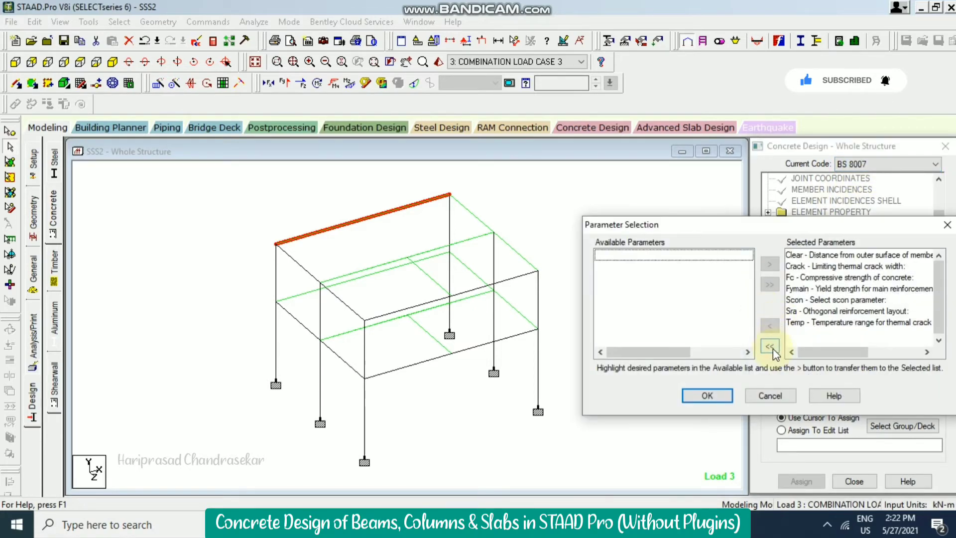
{"action": "left_click", "coordinate": [770, 347]}
{"action": "left_click", "coordinate": [615, 277]}
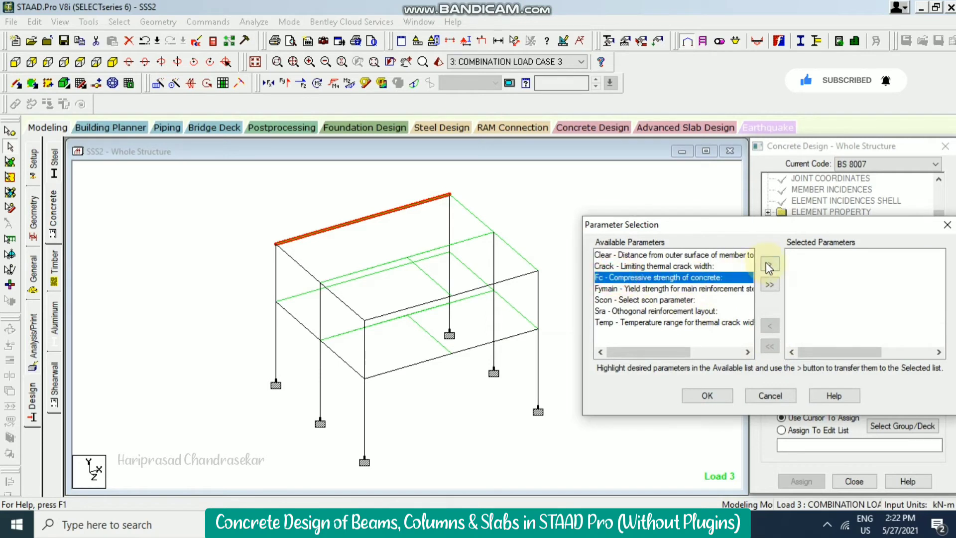
{"action": "left_click", "coordinate": [769, 264]}
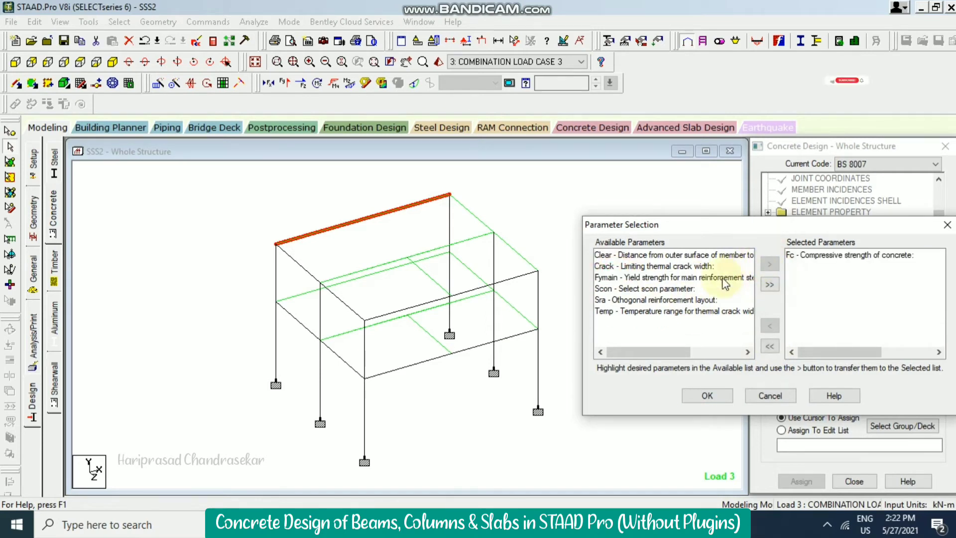
{"action": "left_click", "coordinate": [653, 278]}
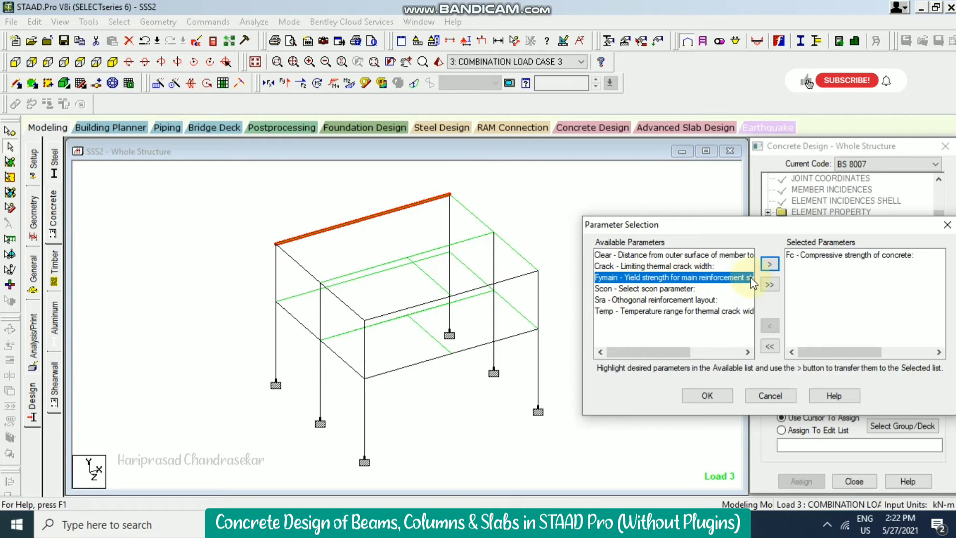
{"action": "left_click", "coordinate": [770, 264]}
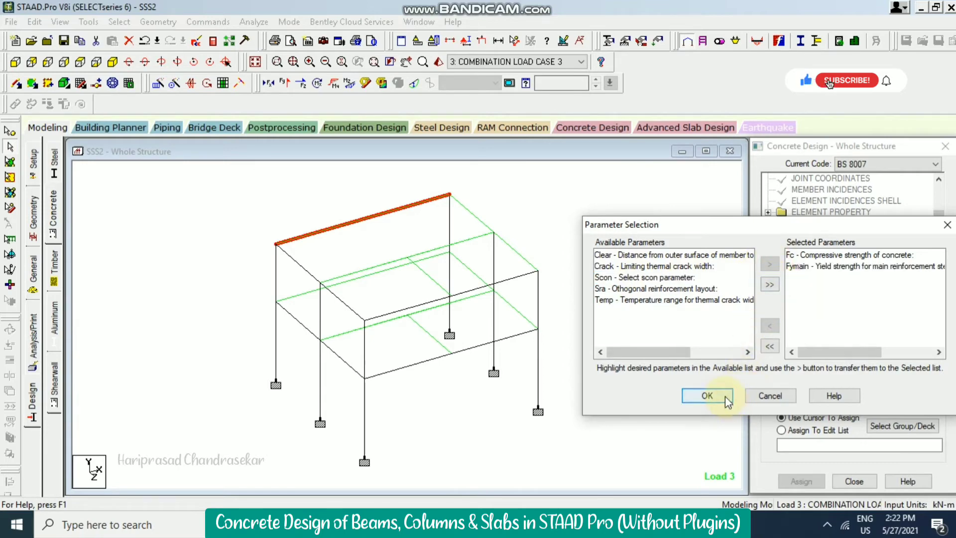
{"action": "left_click", "coordinate": [707, 396]}
Define the FC concrete compressive strength parameter as 25000 kN/m2 and add it.
{"action": "left_click", "coordinate": [853, 361]}
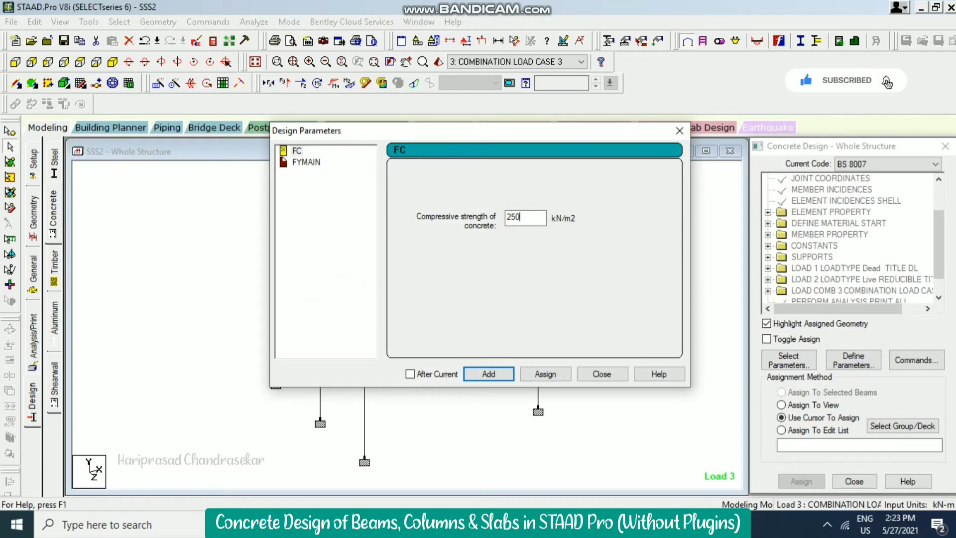
{"action": "left_click", "coordinate": [503, 377]}
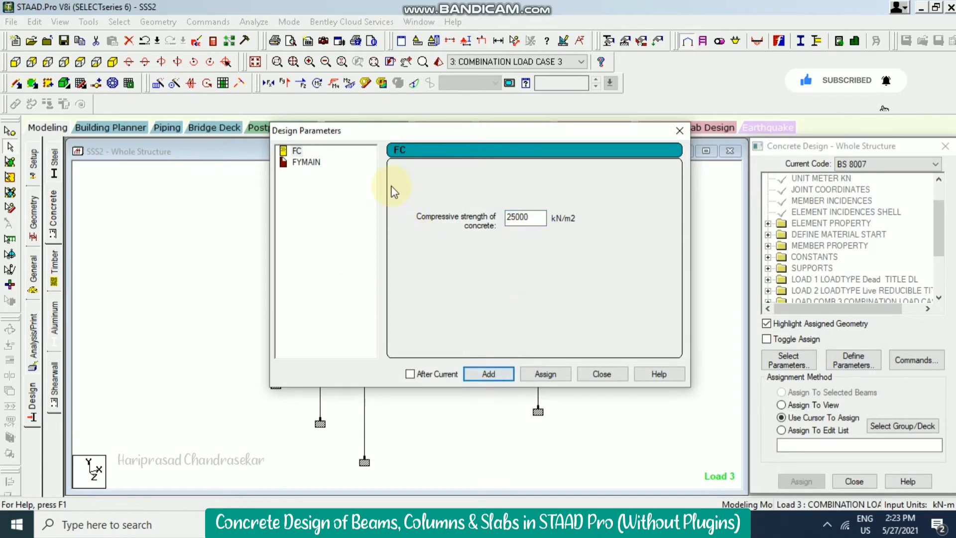
Define the FYMAIN main reinforcement yield strength parameter as 415000 kN/m2, add it and close the parameter definitions.
{"action": "left_click", "coordinate": [306, 162]}
{"action": "left_click_drag", "start_coordinate": [535, 217], "coordinate": [517, 220]}
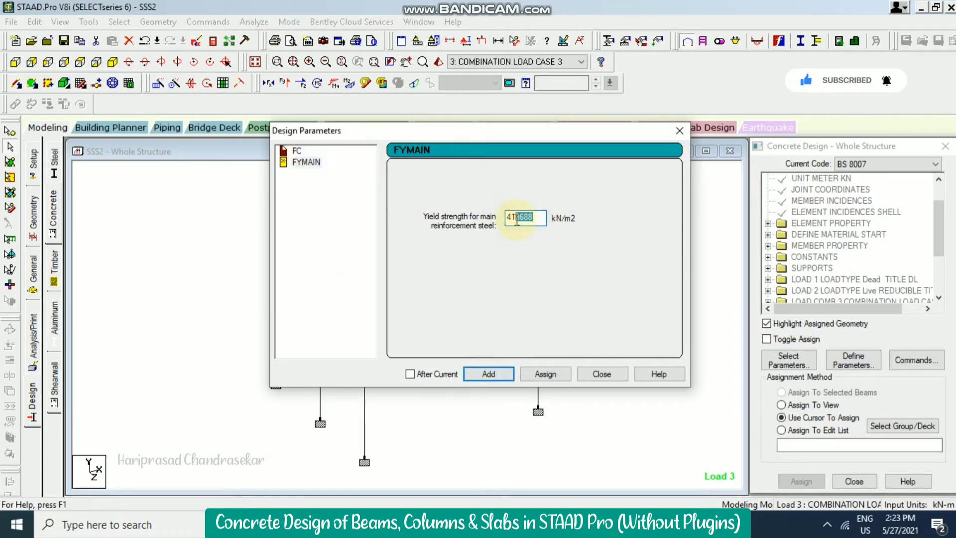
{"action": "type", "text": "5000"}
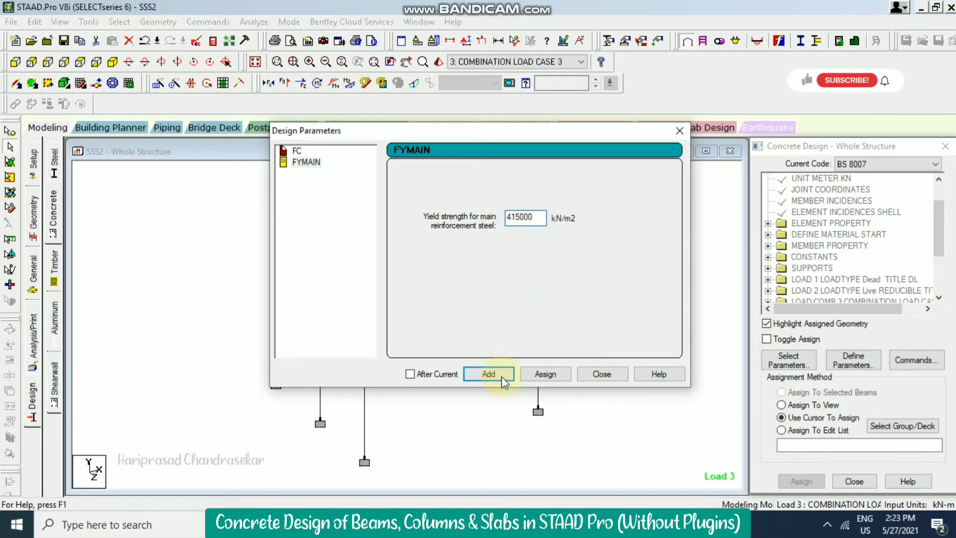
{"action": "left_click", "coordinate": [602, 374]}
Assign the FC 25000 parameter to the whole structure with the Assign To View method.
{"action": "left_click_drag", "start_coordinate": [939, 228], "coordinate": [942, 325]}
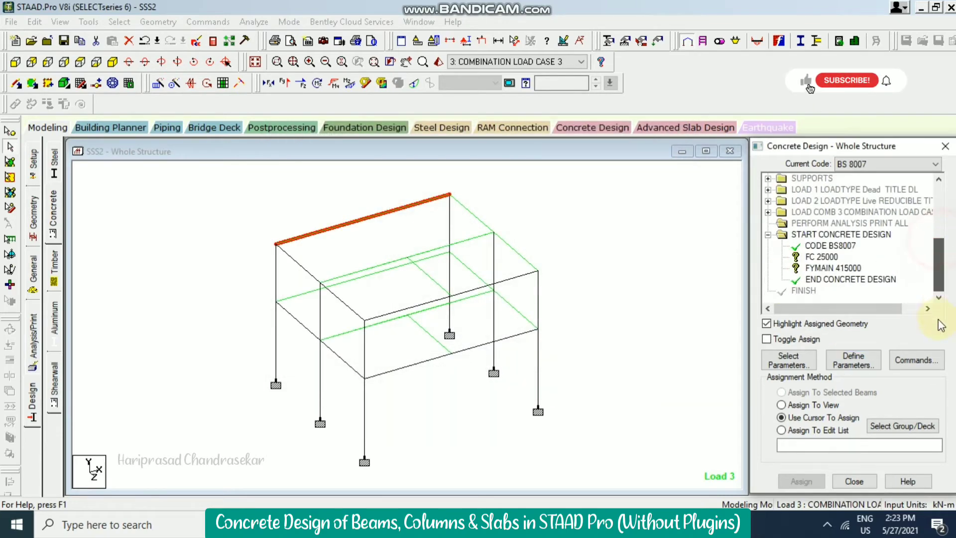
{"action": "left_click", "coordinate": [650, 219]}
{"action": "left_click", "coordinate": [814, 257]}
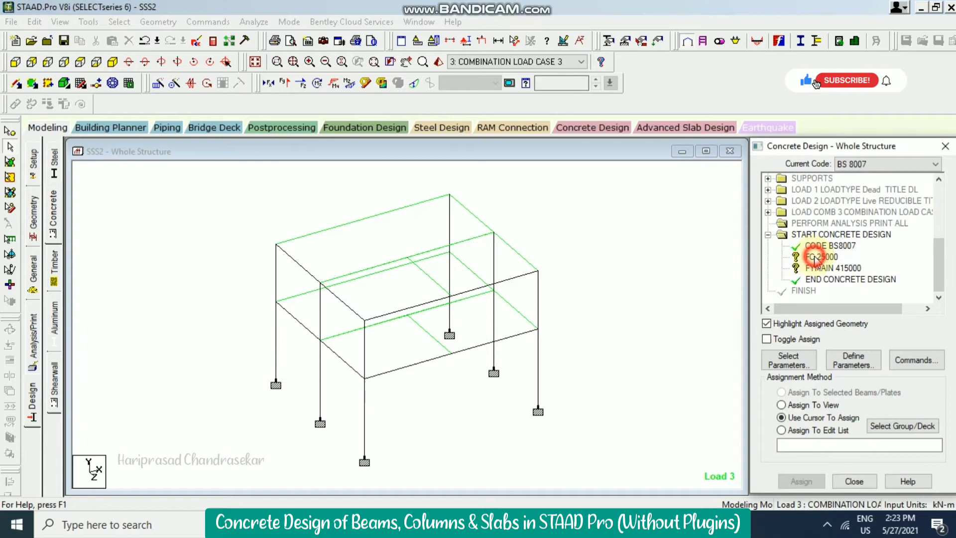
{"action": "left_click", "coordinate": [796, 406]}
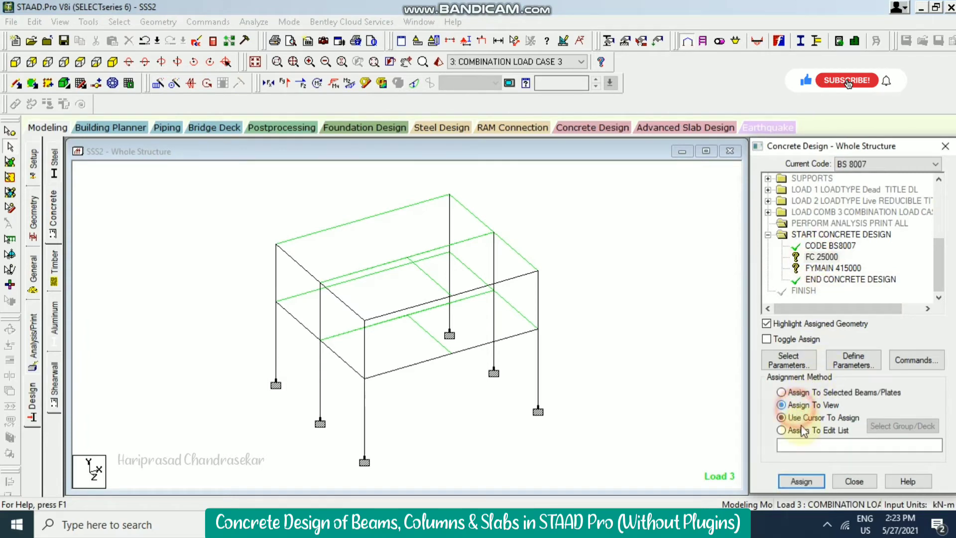
{"action": "left_click", "coordinate": [810, 482]}
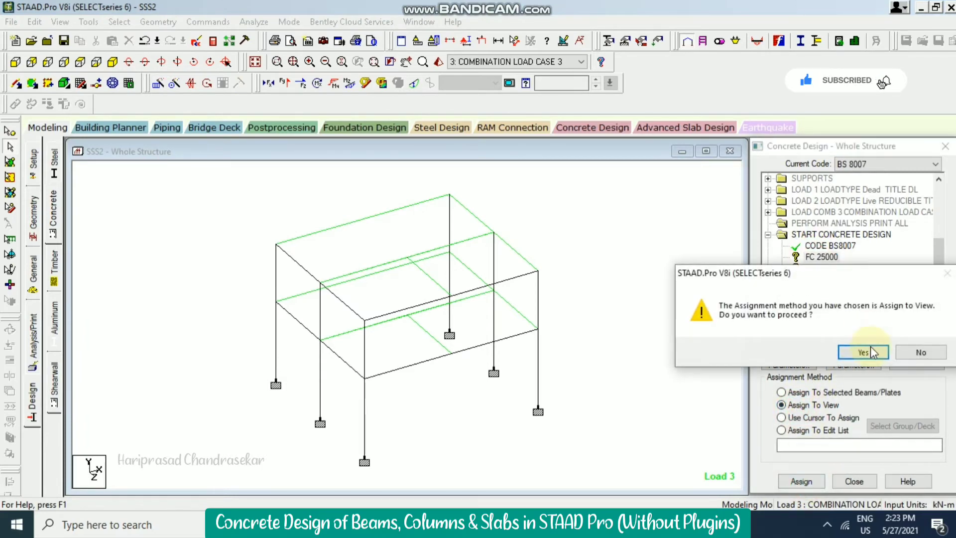
{"action": "left_click", "coordinate": [806, 352]}
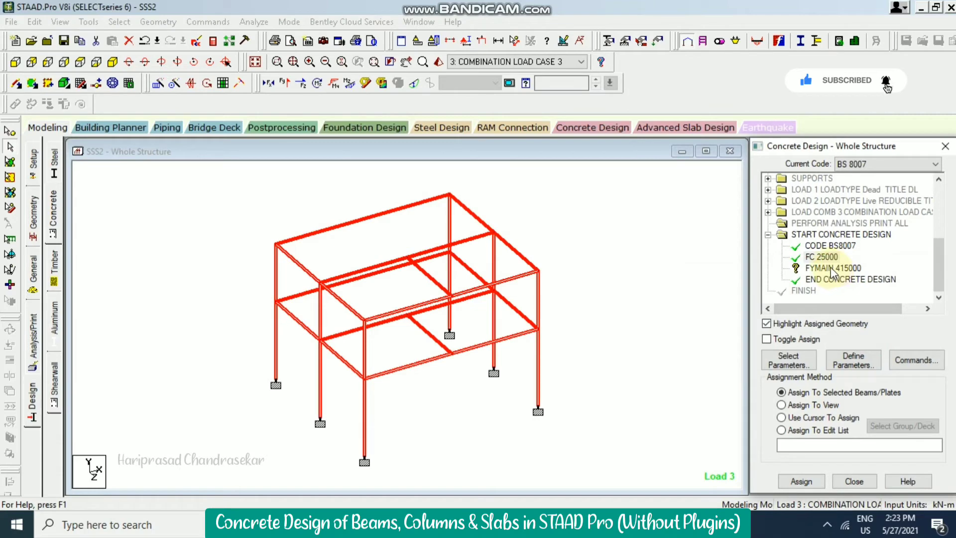
Assign the FYMAIN 415000 parameter to the whole structure with the Assign To View method.
{"action": "left_click", "coordinate": [829, 269]}
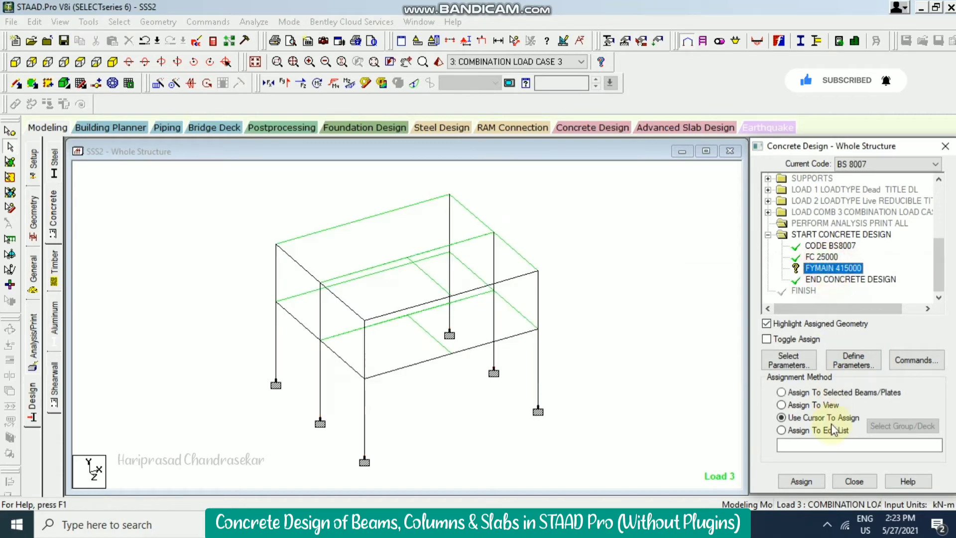
{"action": "left_click", "coordinate": [808, 405]}
{"action": "left_click", "coordinate": [801, 481]}
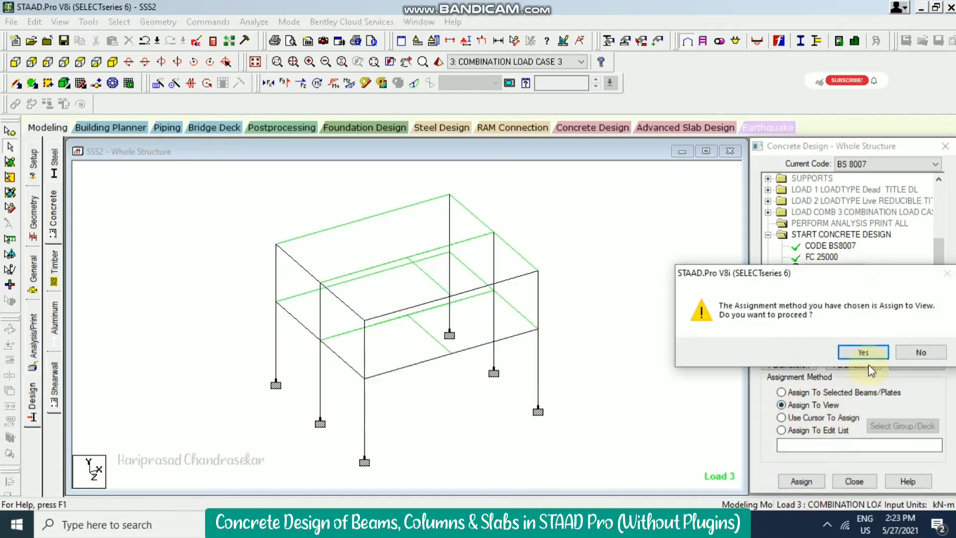
{"action": "left_click", "coordinate": [861, 352]}
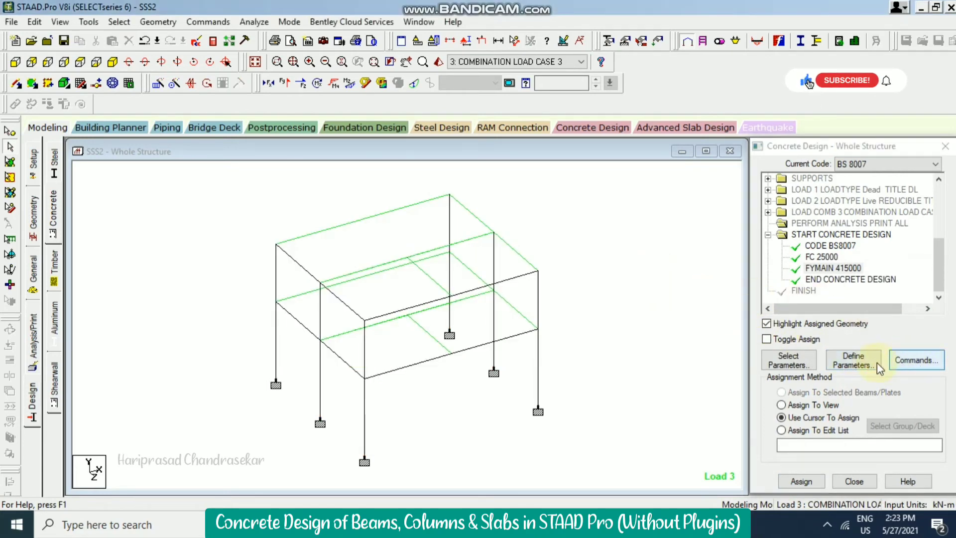
Add the DESIGN BEAM, DESIGN COLUMN, DESIGN SLAB/ELEMENT and TAKE OFF commands to the concrete design.
{"action": "left_click", "coordinate": [913, 355]}
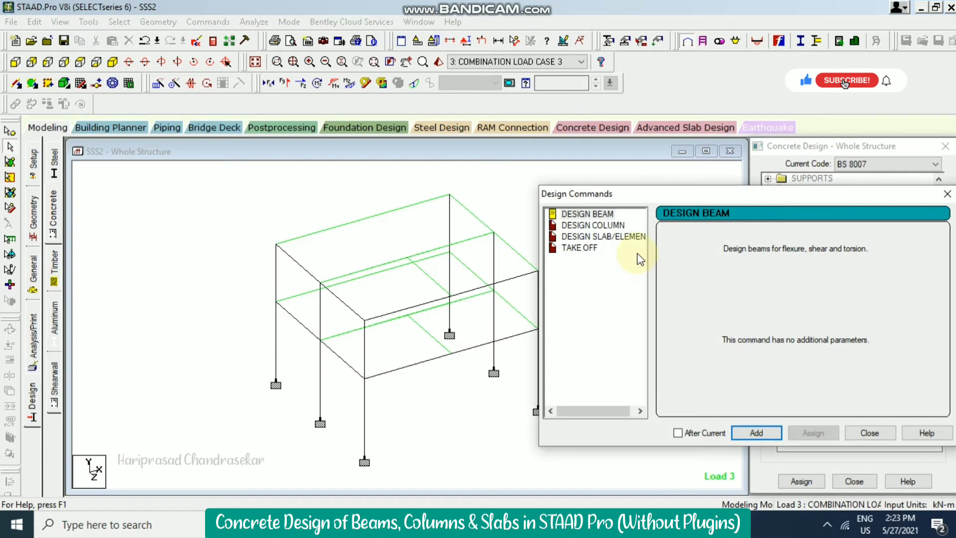
{"action": "left_click", "coordinate": [756, 432]}
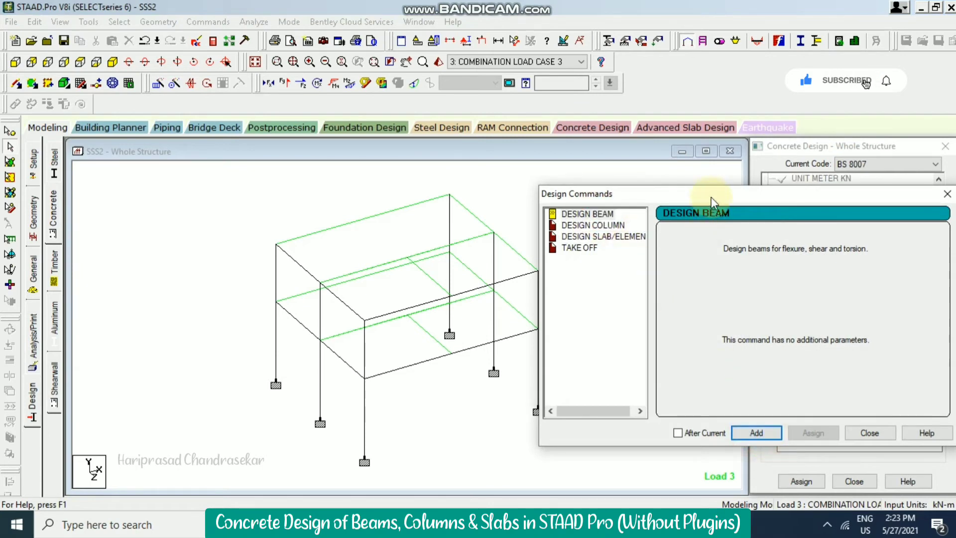
{"action": "left_click_drag", "start_coordinate": [702, 194], "coordinate": [416, 153]}
{"action": "left_click", "coordinate": [296, 179]}
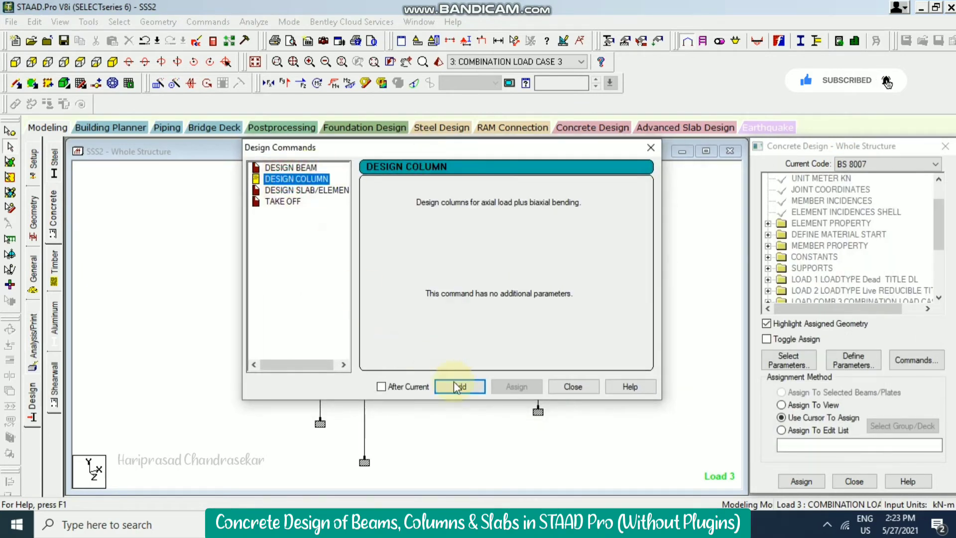
{"action": "left_click", "coordinate": [305, 191]}
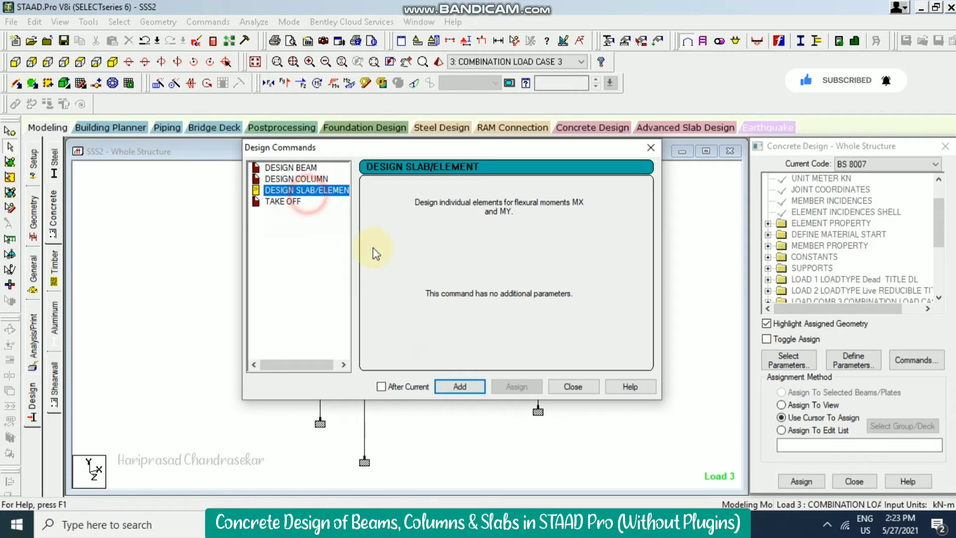
{"action": "left_click", "coordinate": [295, 203]}
{"action": "left_click", "coordinate": [459, 386]}
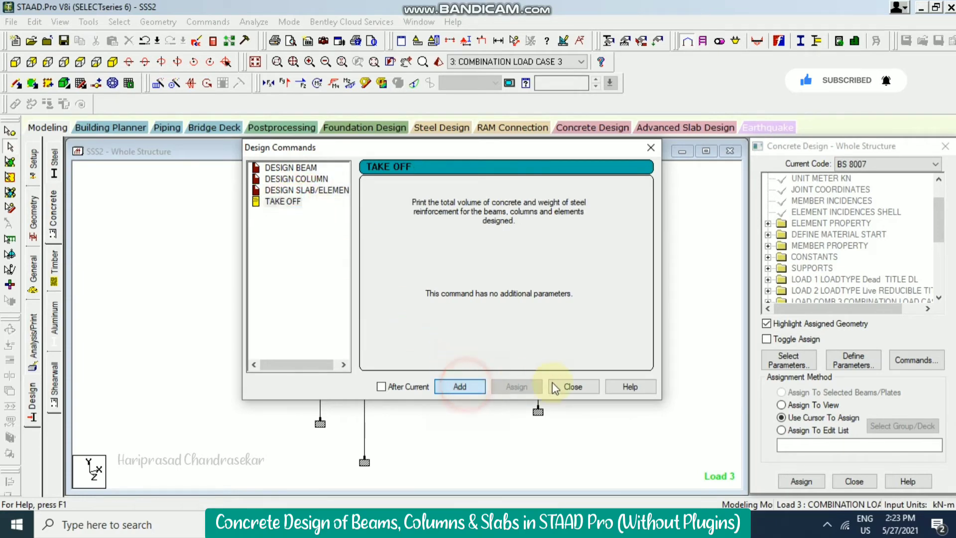
{"action": "left_click", "coordinate": [573, 387]}
Assign the DESIGN BEAM command to every member with the Assign To View method.
{"action": "left_click_drag", "start_coordinate": [938, 219], "coordinate": [939, 264]}
{"action": "left_click", "coordinate": [829, 234]}
{"action": "left_click", "coordinate": [796, 405]}
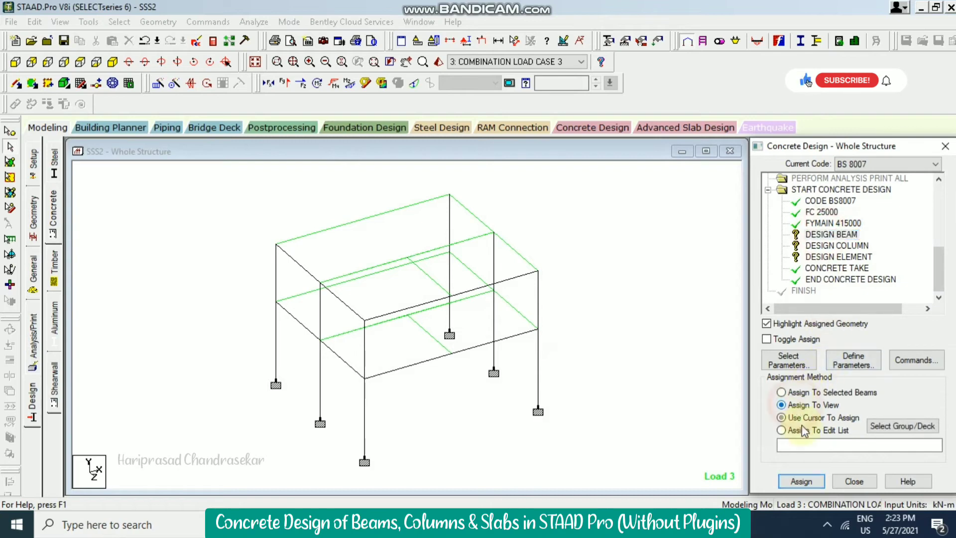
{"action": "left_click", "coordinate": [801, 481]}
{"action": "left_click", "coordinate": [854, 349]}
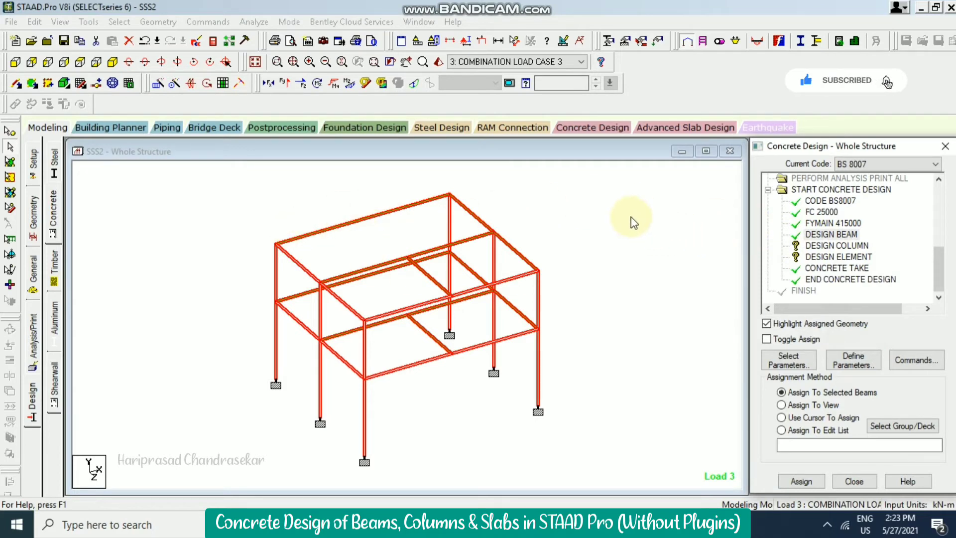
Delete the DESIGN BEAM command from the concrete design and add a fresh, unassigned DESIGN BEAM command.
{"action": "left_click", "coordinate": [830, 234]}
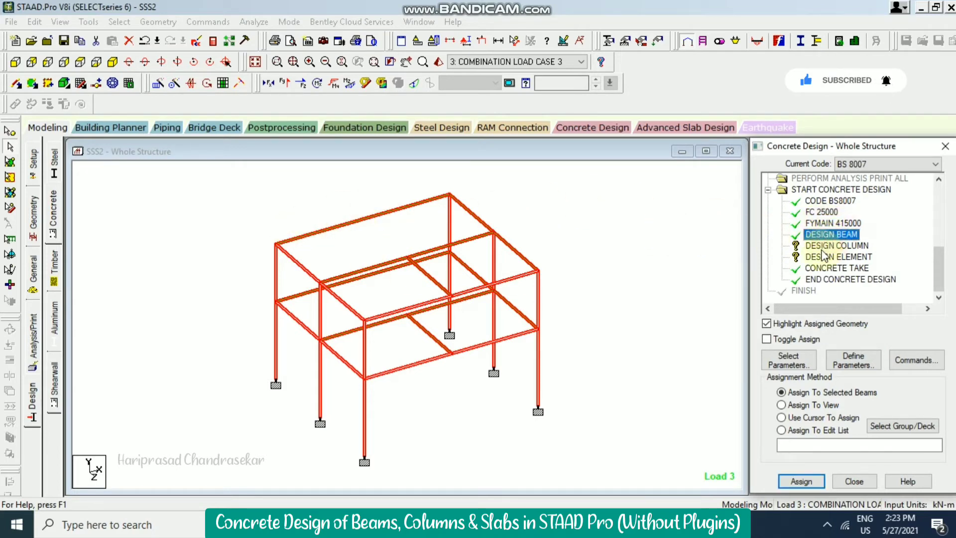
{"action": "key", "text": "Delete"}
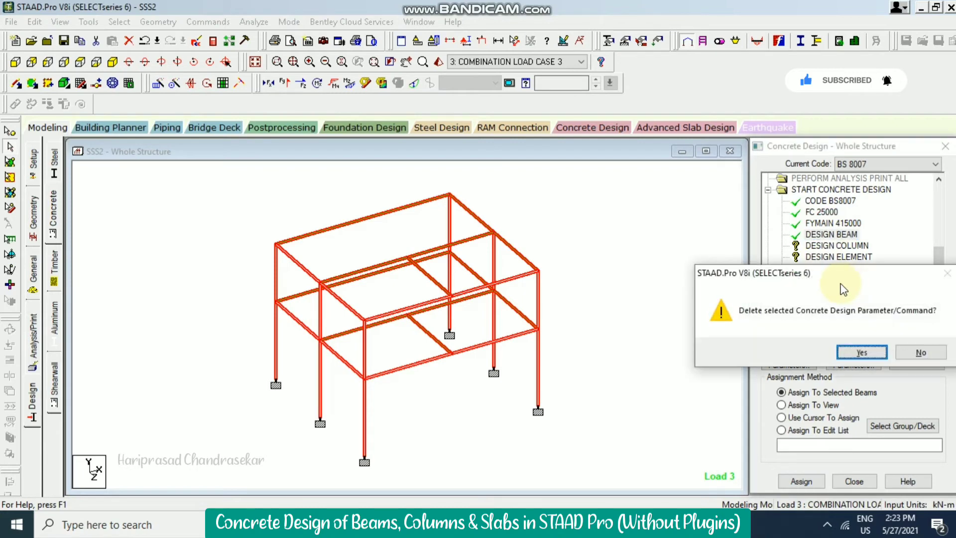
{"action": "left_click", "coordinate": [859, 351]}
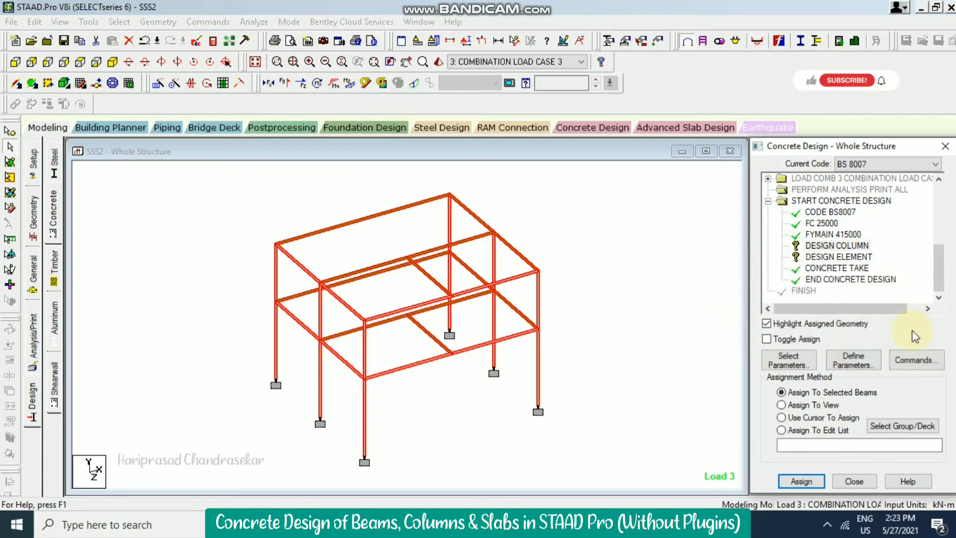
{"action": "left_click", "coordinate": [915, 360]}
{"action": "left_click", "coordinate": [588, 214]}
{"action": "left_click", "coordinate": [759, 433]}
{"action": "left_click", "coordinate": [870, 433]}
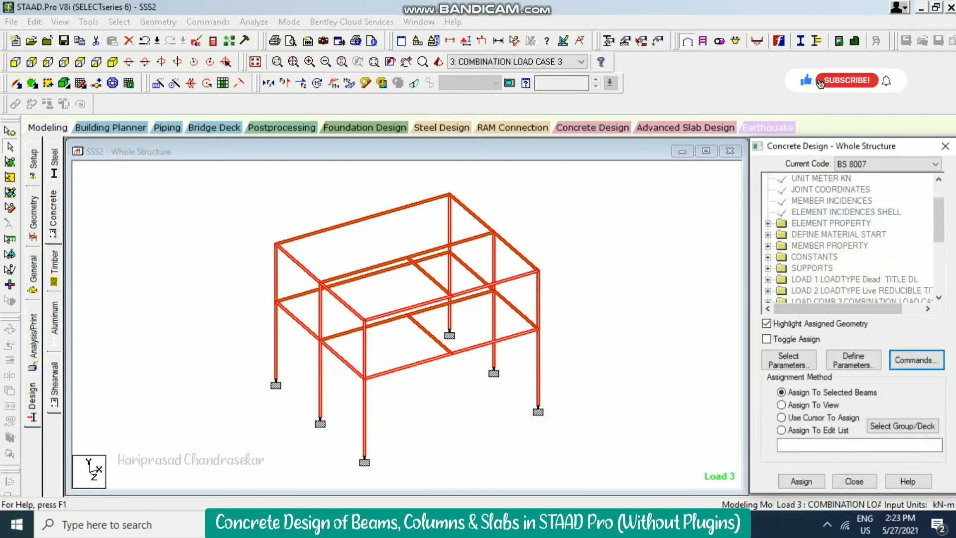
Select all horizontal beams of both floor levels in the front view and assign the DESIGN BEAM command to them.
{"action": "left_click_drag", "start_coordinate": [939, 219], "coordinate": [939, 269]}
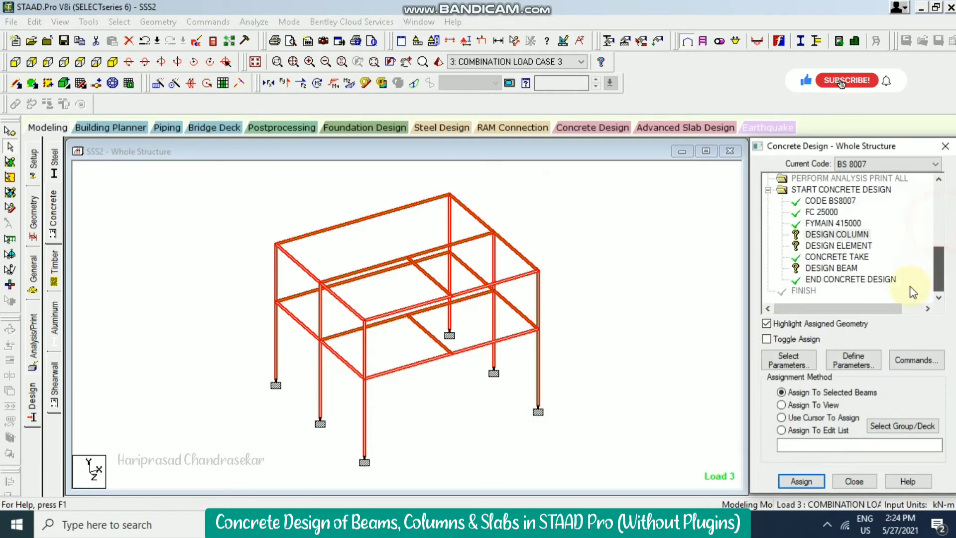
{"action": "left_click", "coordinate": [831, 268]}
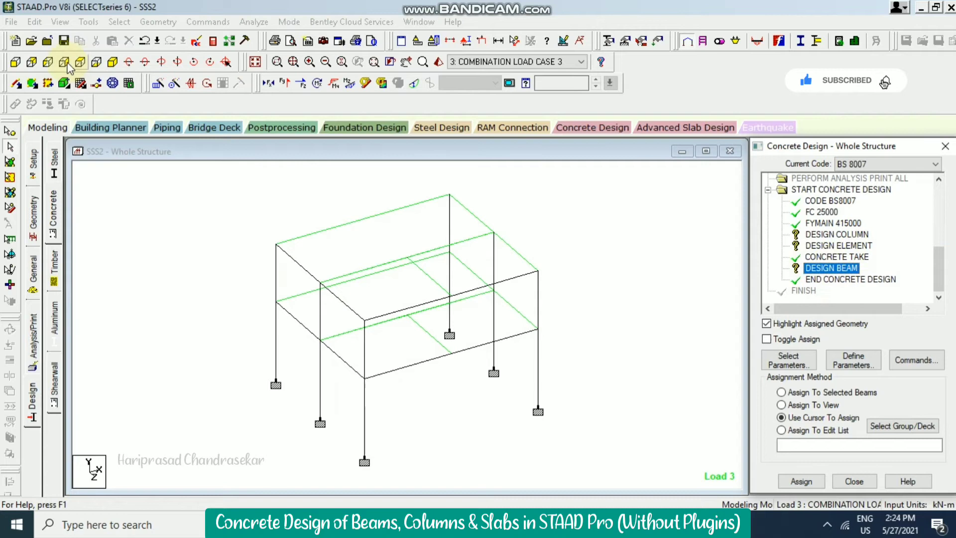
{"action": "left_click", "coordinate": [16, 64]}
{"action": "left_click_drag", "start_coordinate": [202, 176], "coordinate": [536, 241]}
{"action": "left_click_drag", "start_coordinate": [214, 292], "coordinate": [623, 320], "text": "ctrl"}
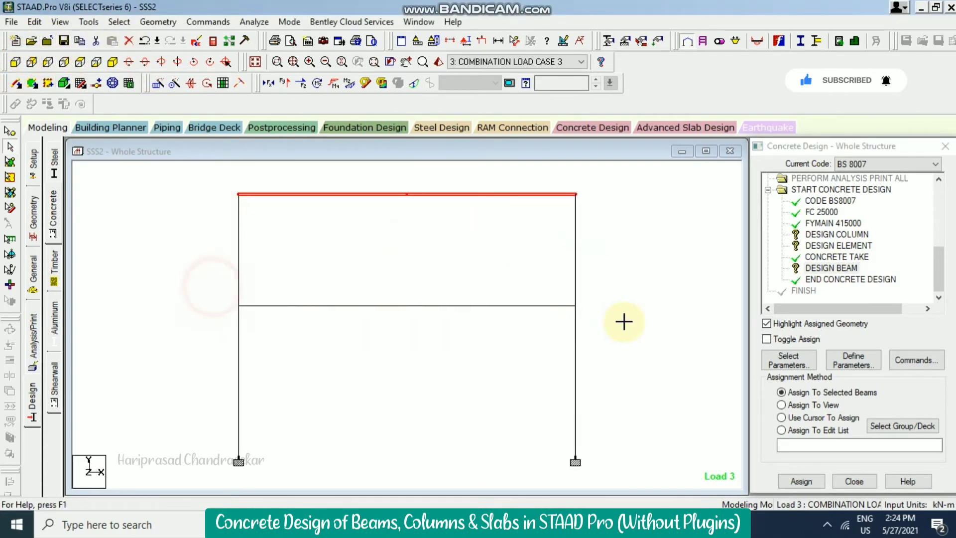
{"action": "left_click", "coordinate": [113, 62]}
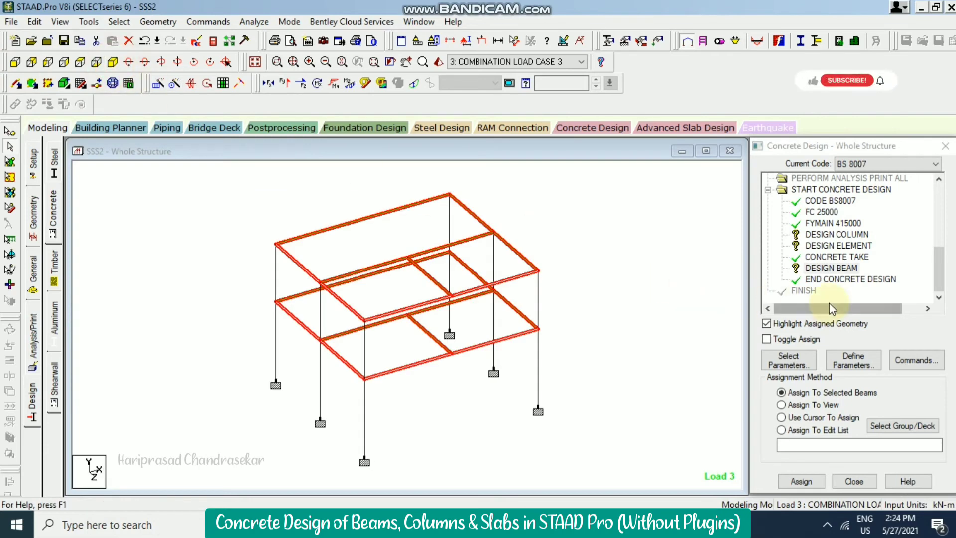
{"action": "left_click", "coordinate": [801, 481]}
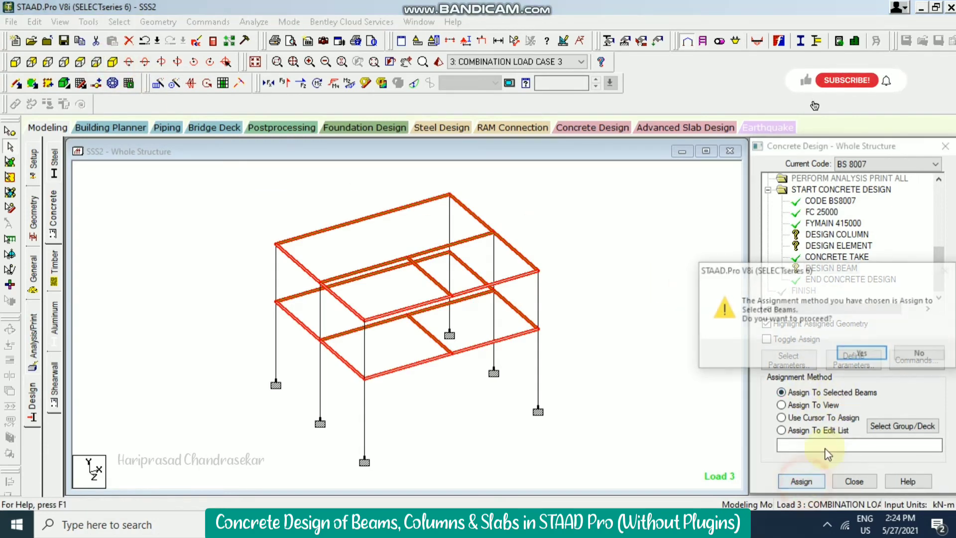
{"action": "left_click", "coordinate": [864, 353]}
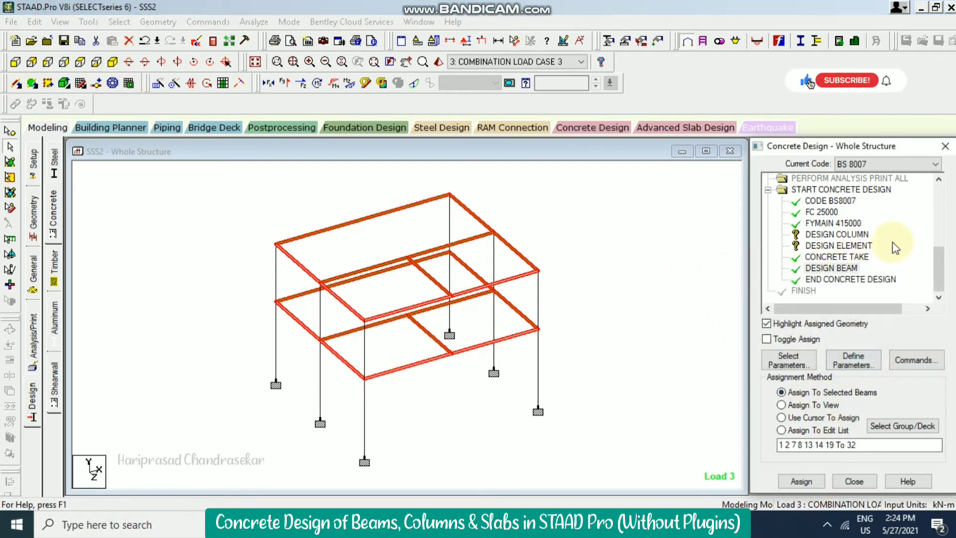
Select all columns of both storeys in the front view and assign the DESIGN COLUMN command to them.
{"action": "left_click", "coordinate": [847, 235]}
{"action": "left_click", "coordinate": [15, 62]}
{"action": "left_click_drag", "start_coordinate": [578, 252], "coordinate": [186, 253]}
{"action": "left_click_drag", "start_coordinate": [600, 396], "coordinate": [132, 379], "text": "ctrl"}
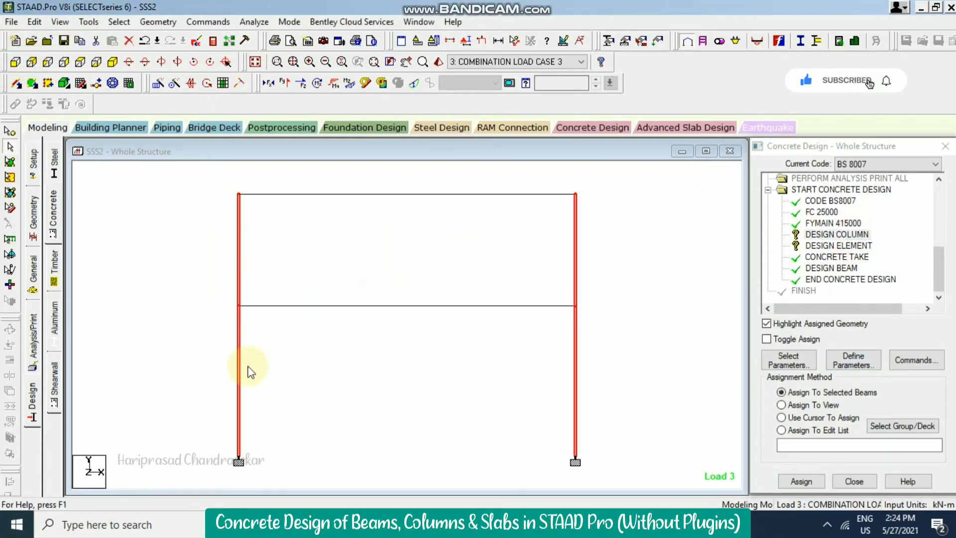
{"action": "left_click", "coordinate": [113, 61]}
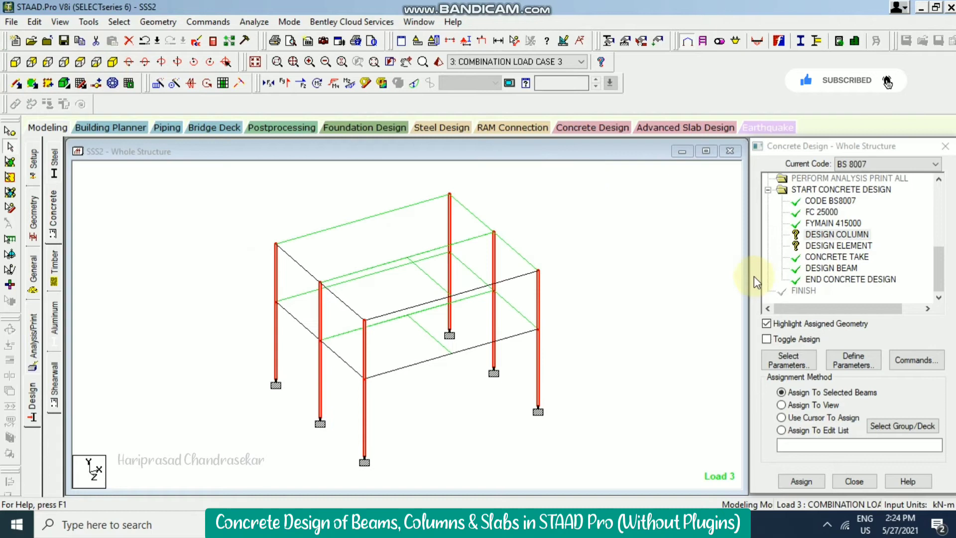
{"action": "left_click", "coordinate": [800, 481]}
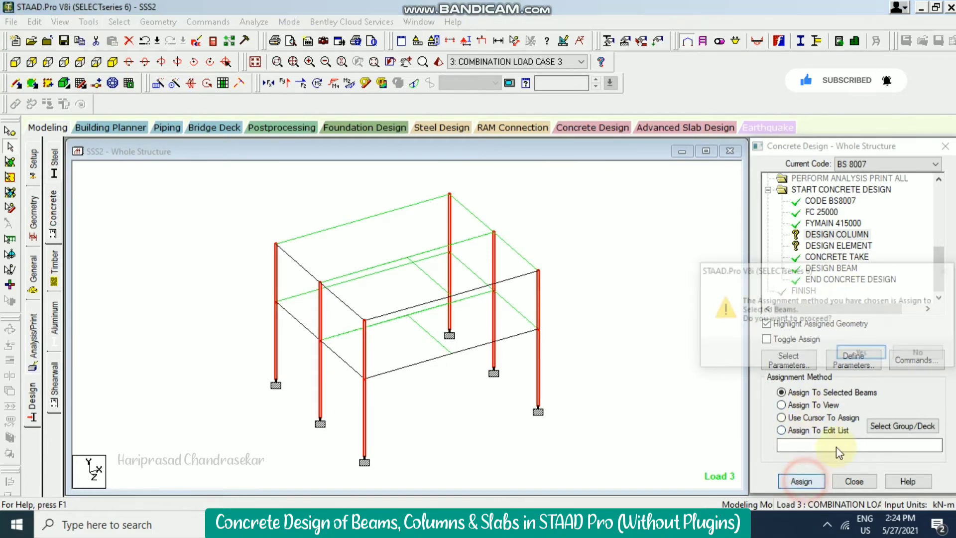
{"action": "left_click", "coordinate": [864, 352]}
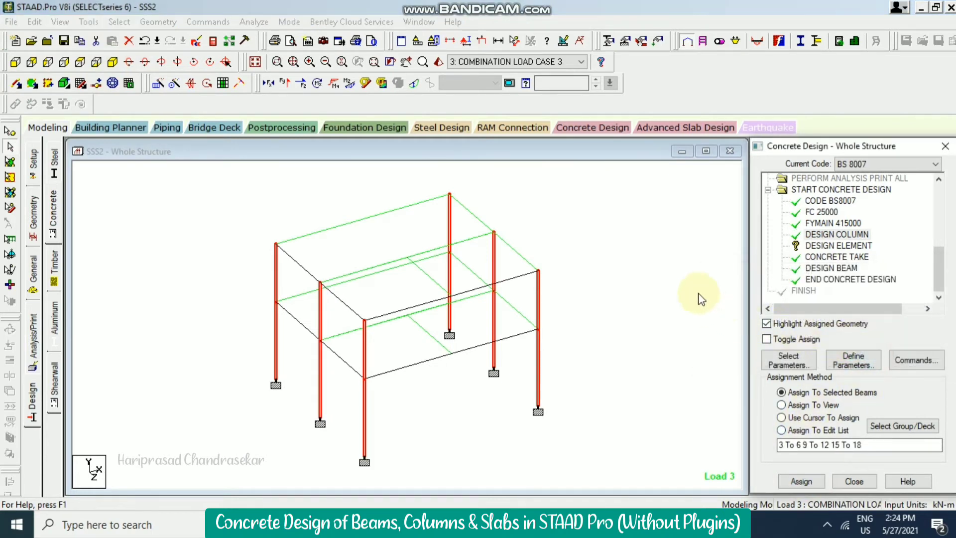
Select all slab plates, assign the DESIGN ELEMENT command to them and clear the selection.
{"action": "left_click", "coordinate": [833, 246]}
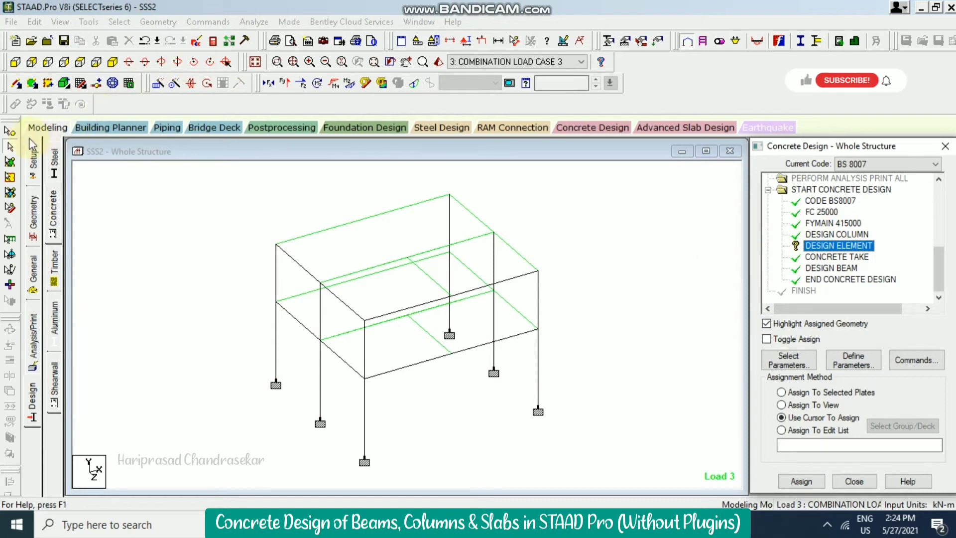
{"action": "left_click", "coordinate": [10, 162]}
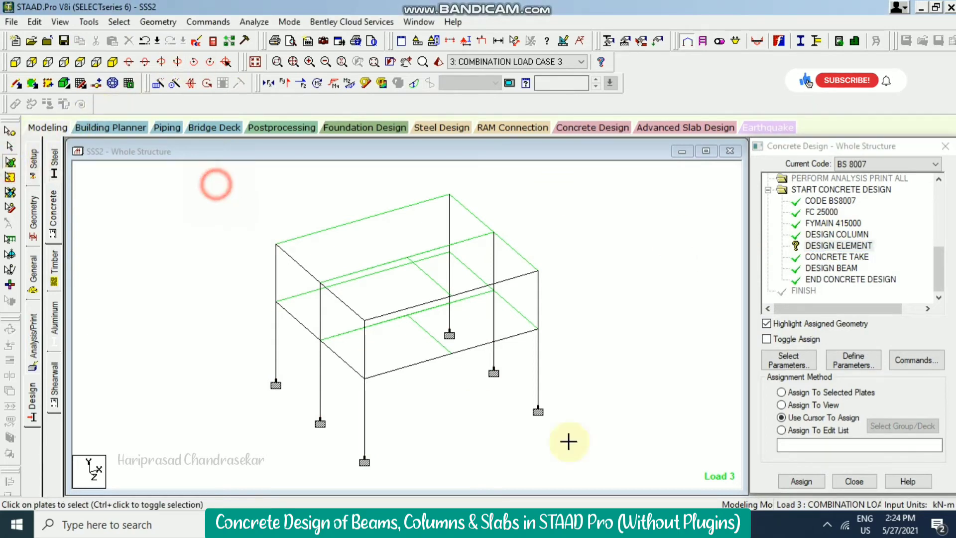
{"action": "left_click", "coordinate": [799, 479]}
{"action": "left_click", "coordinate": [860, 353]}
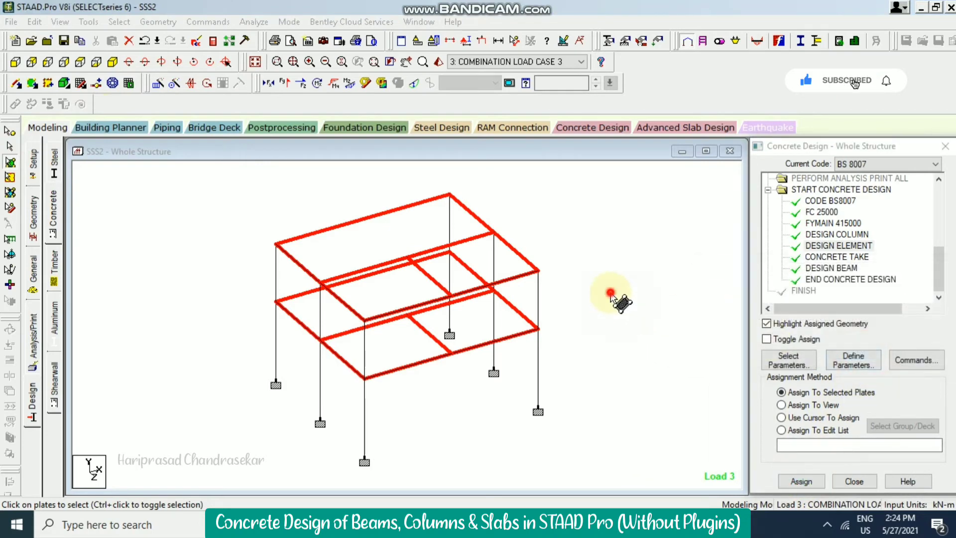
{"action": "left_click", "coordinate": [611, 294]}
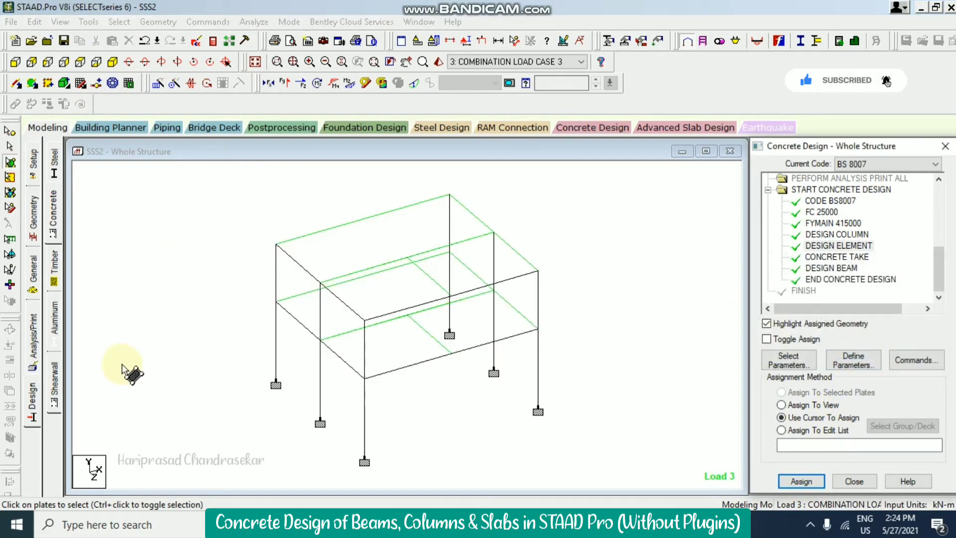
Run the analysis with the concrete design commands and open its output file.
{"action": "left_click", "coordinate": [264, 24]}
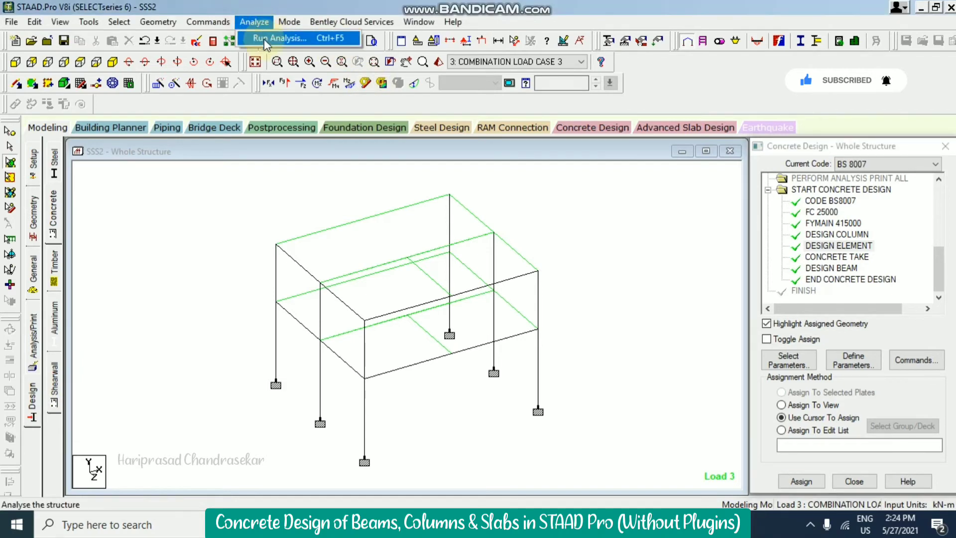
{"action": "left_click", "coordinate": [269, 35]}
{"action": "left_click", "coordinate": [392, 295]}
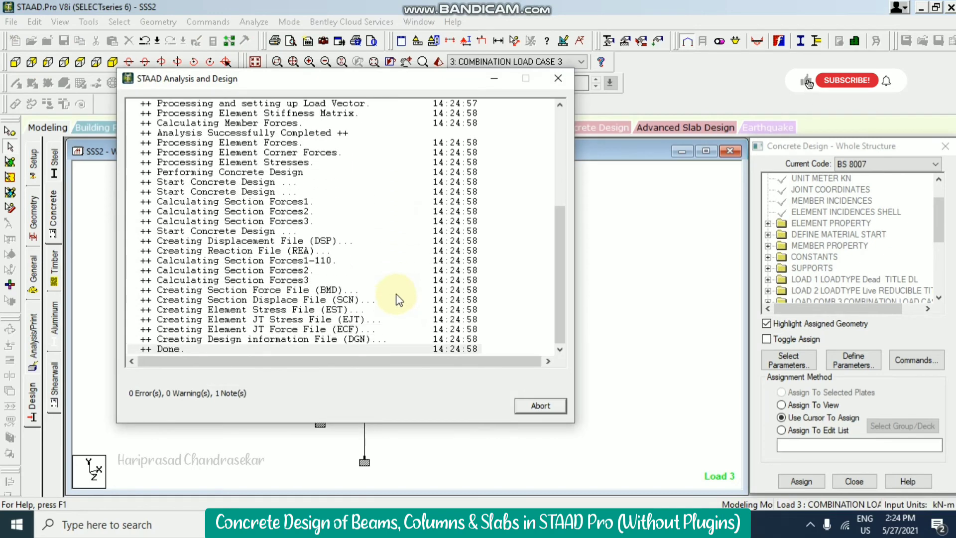
{"action": "left_click", "coordinate": [170, 380]}
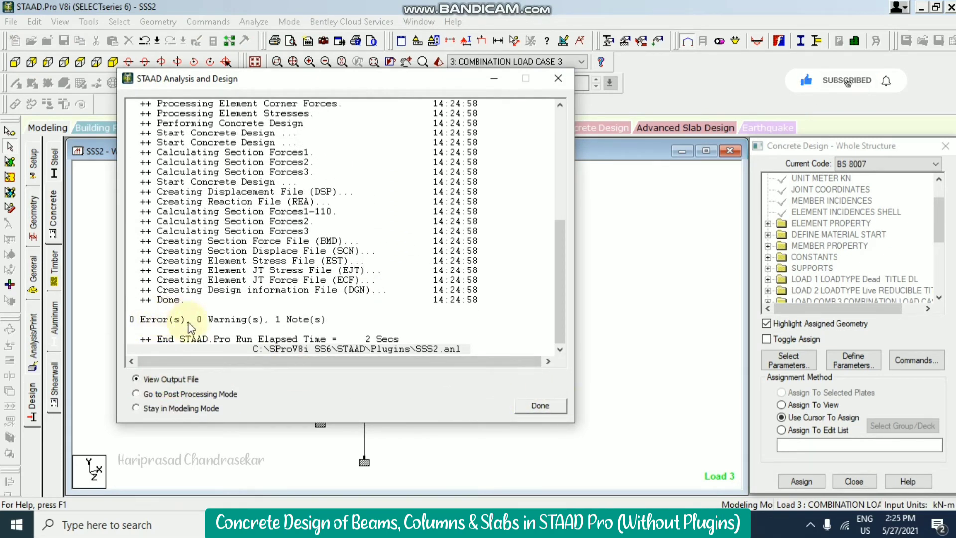
{"action": "left_click", "coordinate": [555, 406]}
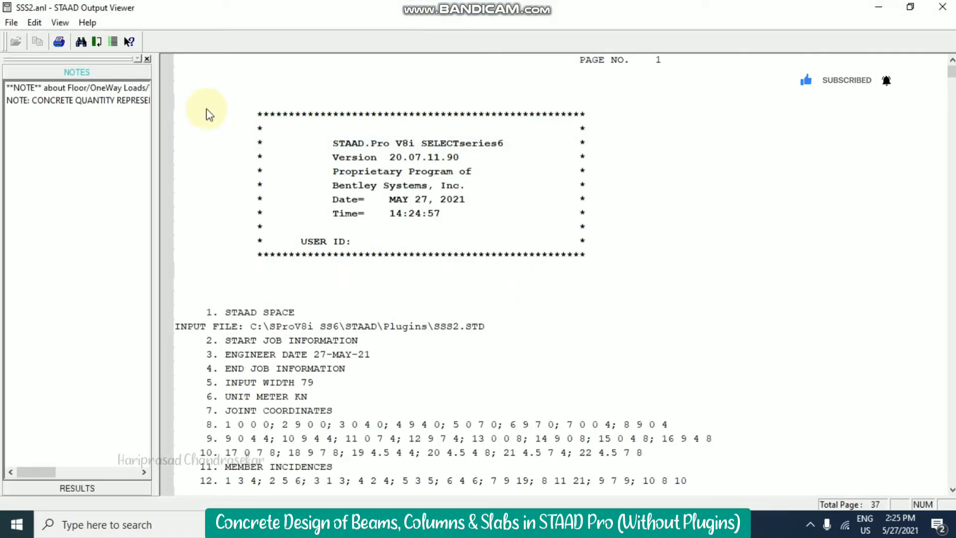
Examine the column design results in the output's concrete design section, including required steel area, bar configuration and reinforcement percentage.
{"action": "left_click", "coordinate": [86, 488]}
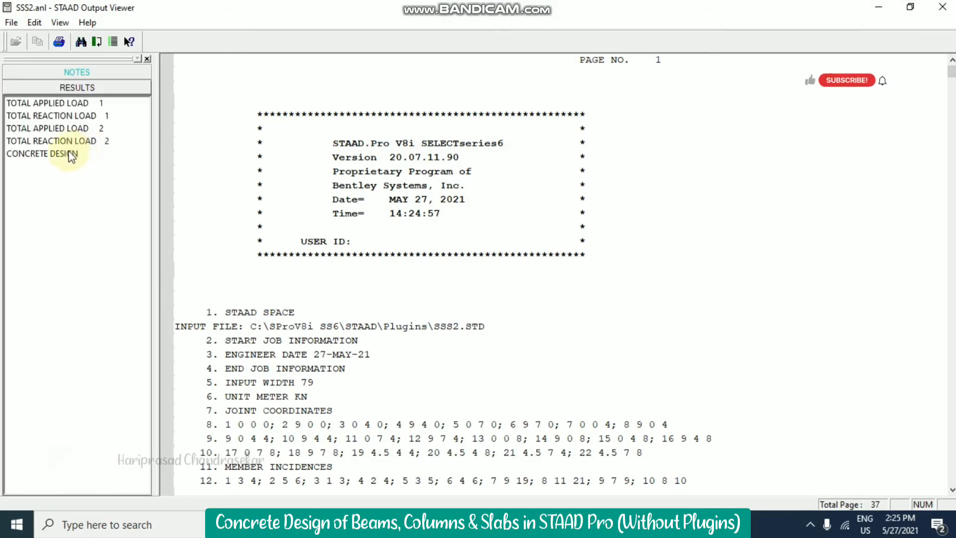
{"action": "left_click", "coordinate": [50, 153]}
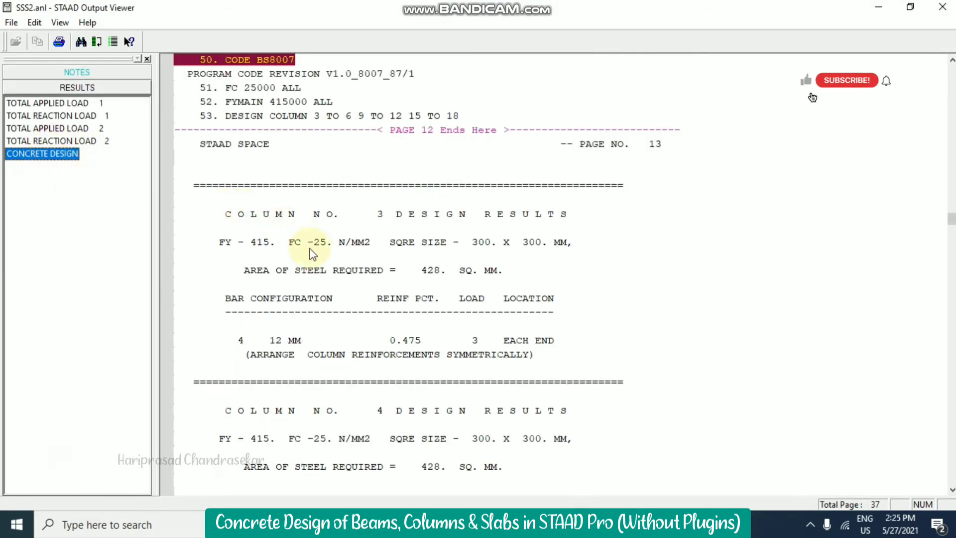
{"action": "scroll", "coordinate": [302, 256], "scroll_direction": "down", "scroll_amount": 1}
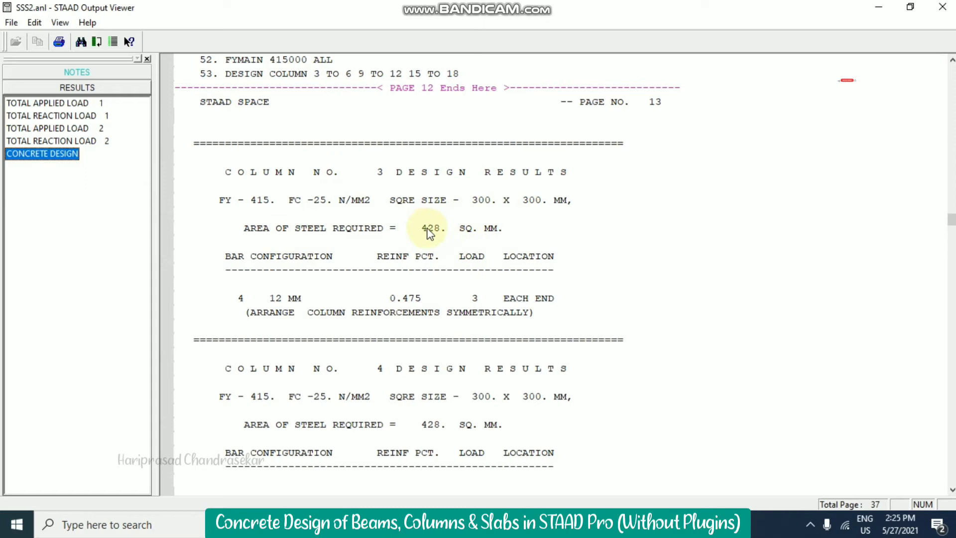
{"action": "scroll", "coordinate": [321, 301], "scroll_direction": "down", "scroll_amount": 1}
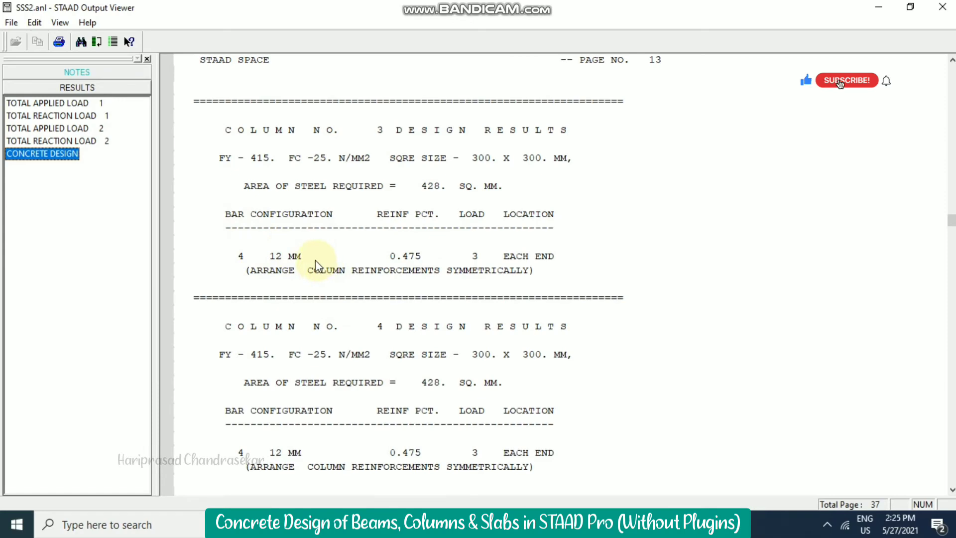
{"action": "scroll", "coordinate": [314, 259], "scroll_direction": "down", "scroll_amount": 4}
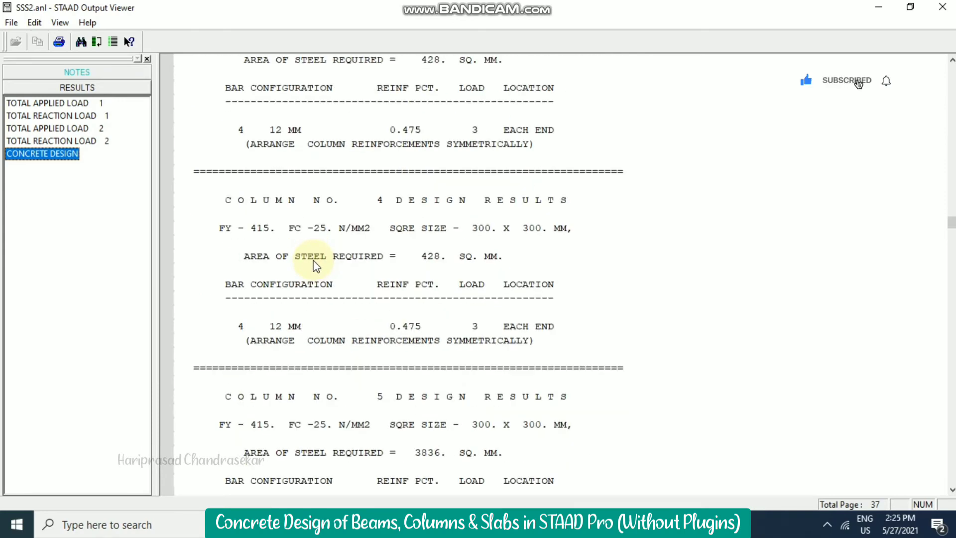
{"action": "scroll", "coordinate": [309, 263], "scroll_direction": "down", "scroll_amount": 3}
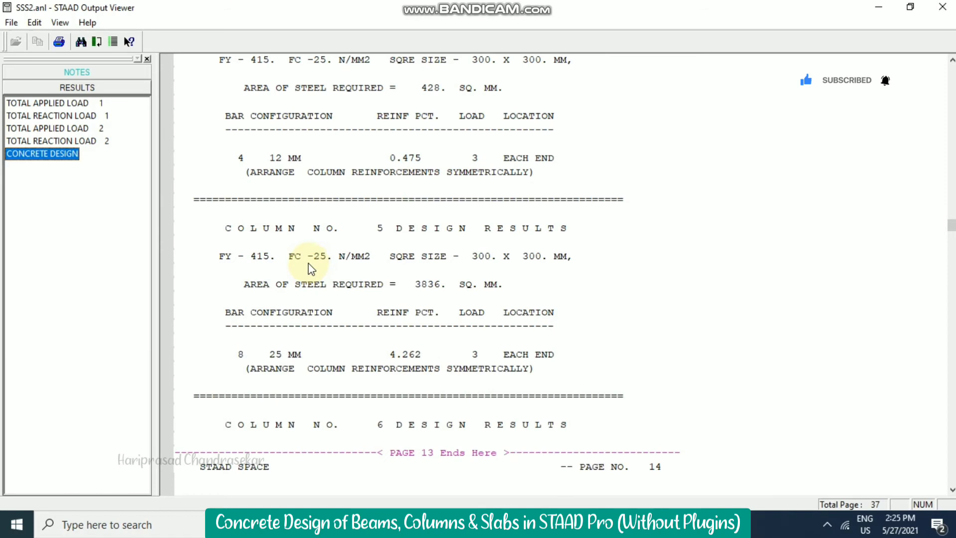
{"action": "scroll", "coordinate": [318, 331], "scroll_direction": "down", "scroll_amount": 1}
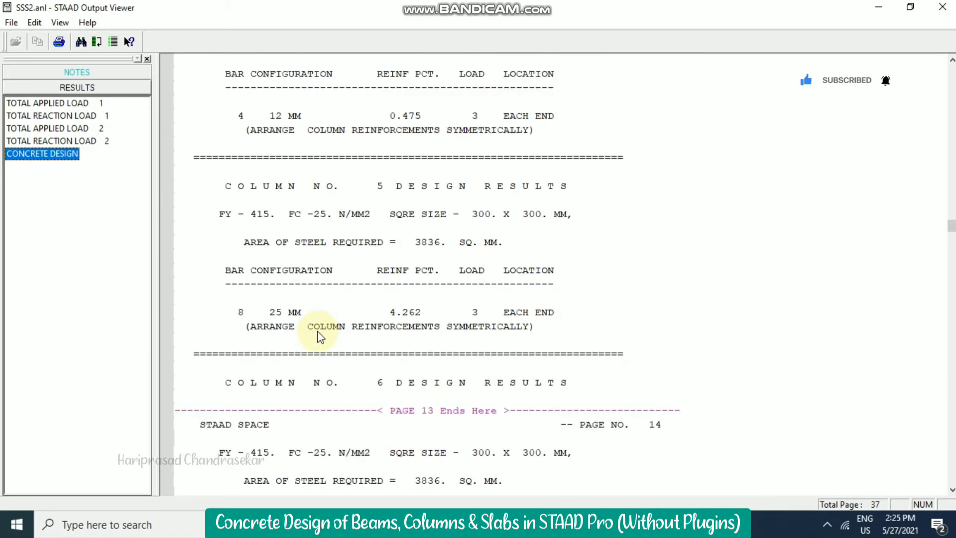
{"action": "scroll", "coordinate": [315, 328], "scroll_direction": "down", "scroll_amount": 2}
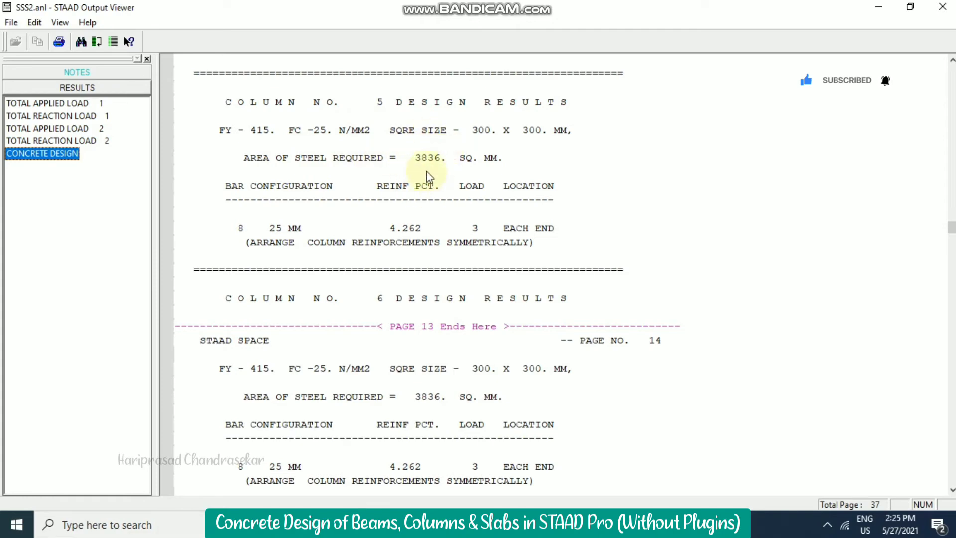
{"action": "scroll", "coordinate": [418, 214], "scroll_direction": "down", "scroll_amount": 4}
{"action": "scroll", "coordinate": [415, 216], "scroll_direction": "down", "scroll_amount": 18}
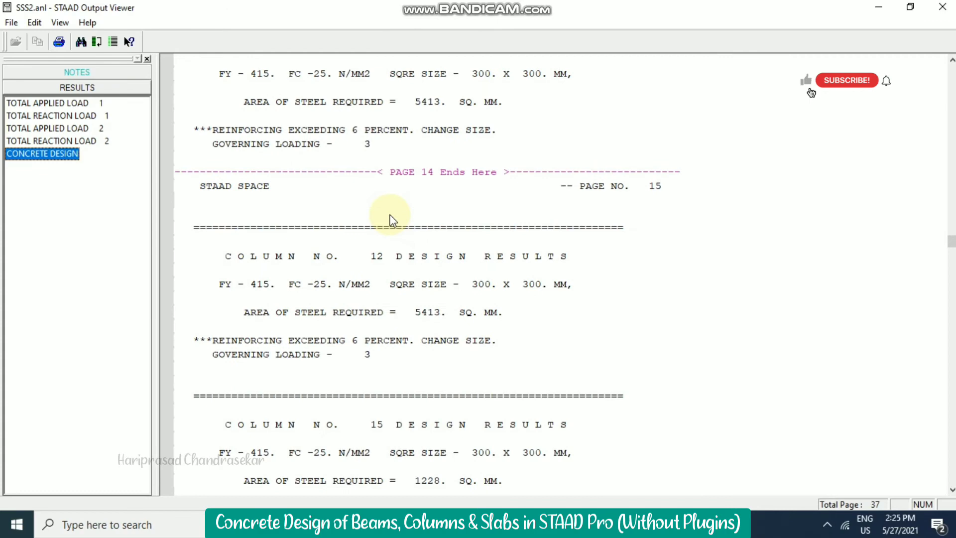
Examine the slab element design results for elements 33 and 34, covering ultimate limit state reinforcement, serviceability and thermal crack widths.
{"action": "scroll", "coordinate": [390, 221], "scroll_direction": "down", "scroll_amount": 20}
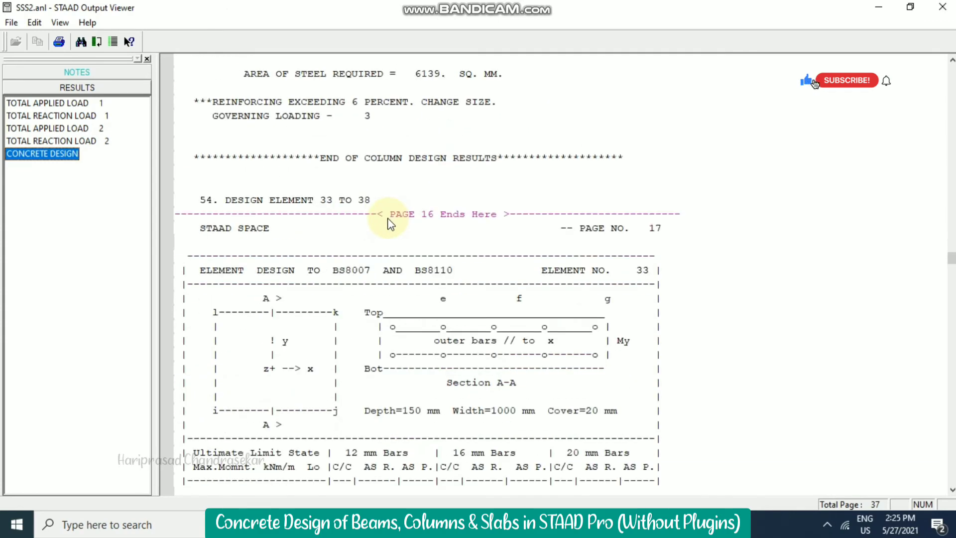
{"action": "scroll", "coordinate": [383, 225], "scroll_direction": "down", "scroll_amount": 3}
{"action": "scroll", "coordinate": [354, 218], "scroll_direction": "up", "scroll_amount": 1}
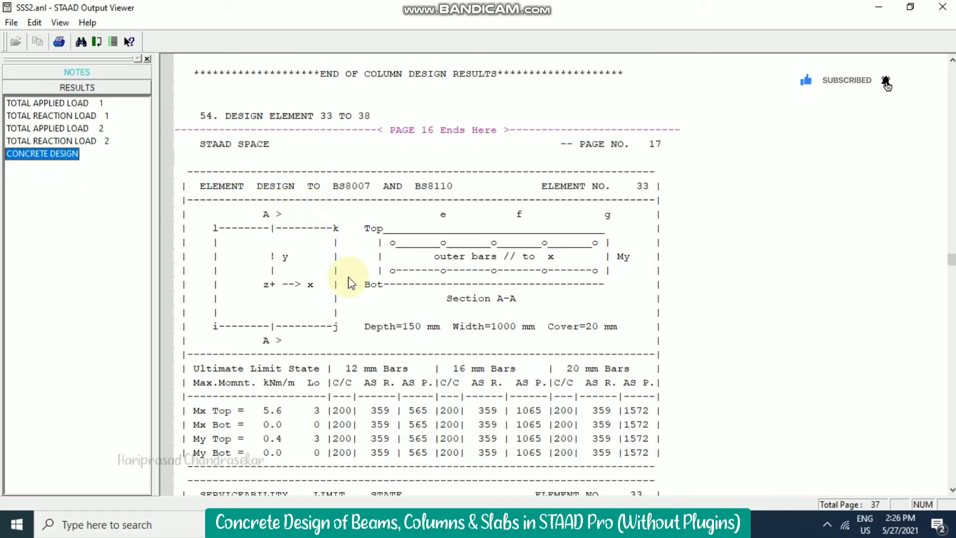
{"action": "scroll", "coordinate": [347, 278], "scroll_direction": "down", "scroll_amount": 3}
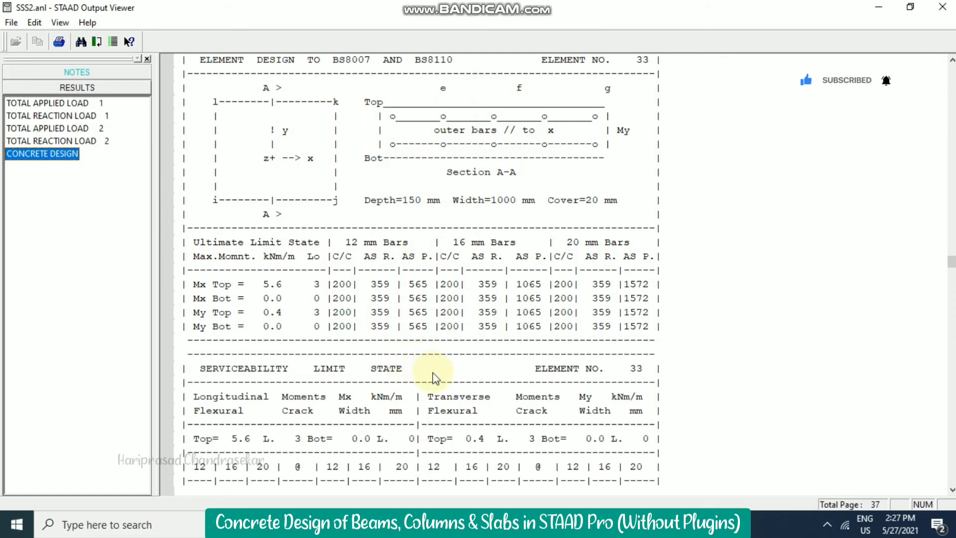
{"action": "scroll", "coordinate": [433, 378], "scroll_direction": "down", "scroll_amount": 1}
{"action": "scroll", "coordinate": [443, 374], "scroll_direction": "down", "scroll_amount": 2}
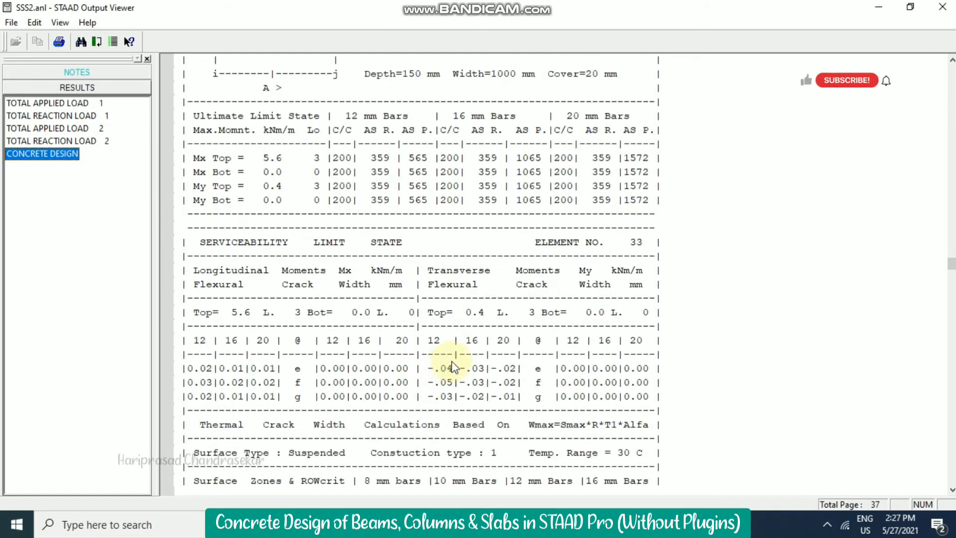
{"action": "scroll", "coordinate": [454, 369], "scroll_direction": "down", "scroll_amount": 1}
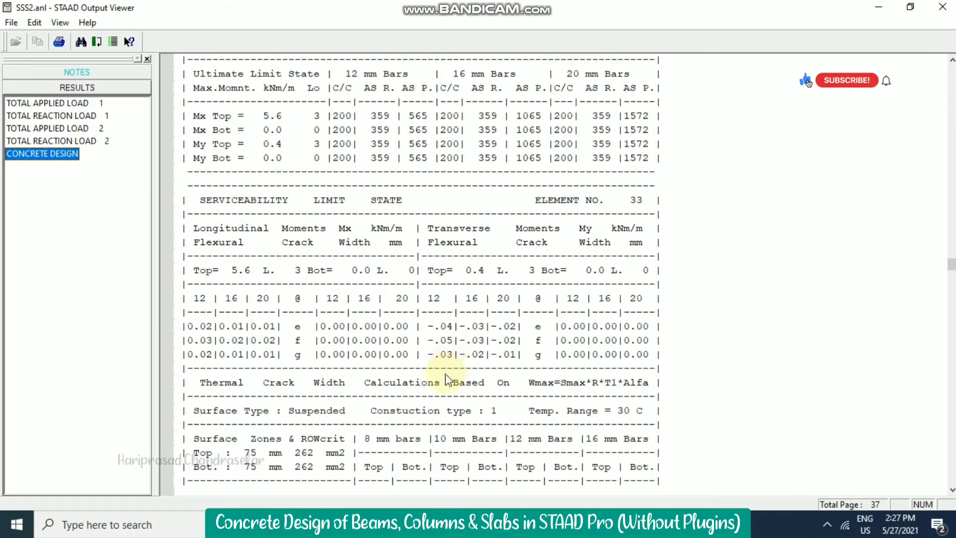
{"action": "scroll", "coordinate": [445, 379], "scroll_direction": "down", "scroll_amount": 2}
{"action": "scroll", "coordinate": [446, 366], "scroll_direction": "down", "scroll_amount": 1}
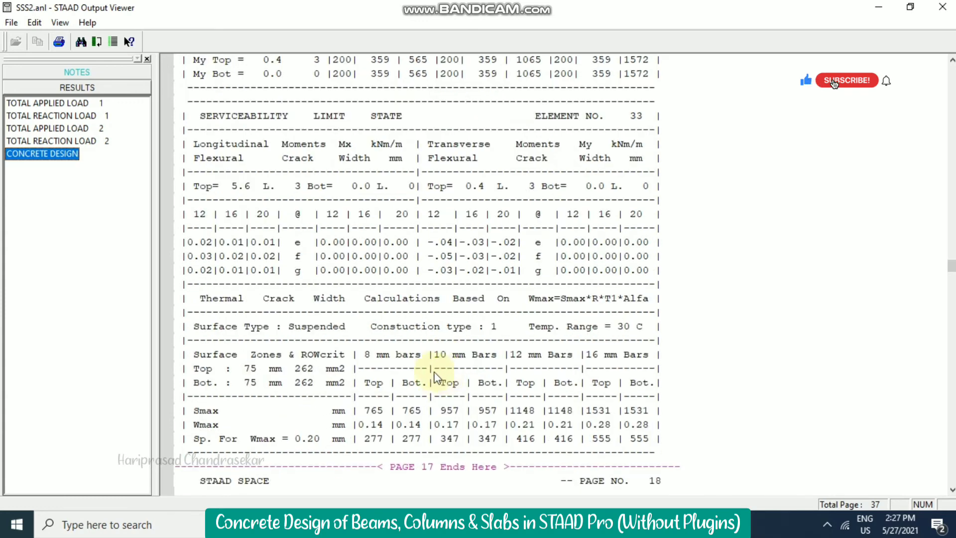
{"action": "scroll", "coordinate": [444, 214], "scroll_direction": "down", "scroll_amount": 1}
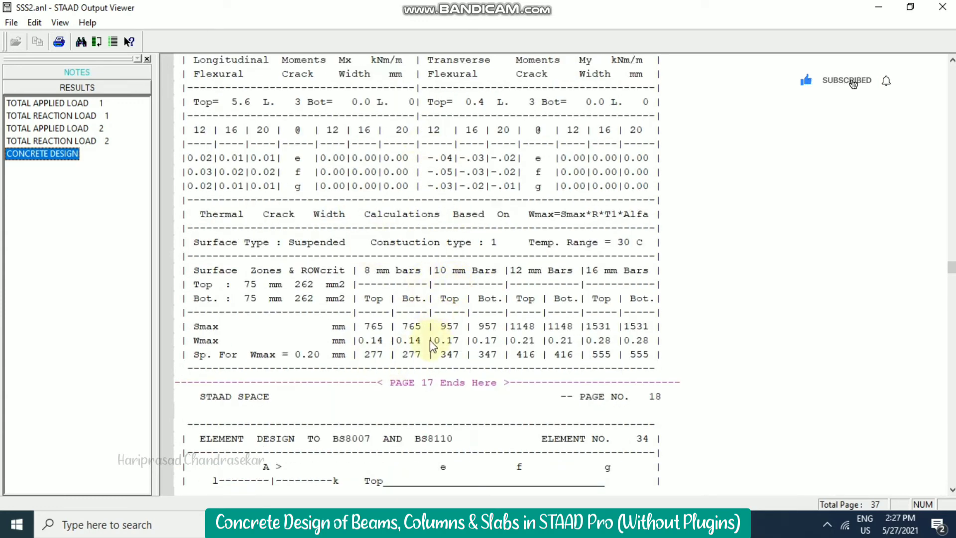
{"action": "scroll", "coordinate": [428, 333], "scroll_direction": "down", "scroll_amount": 1}
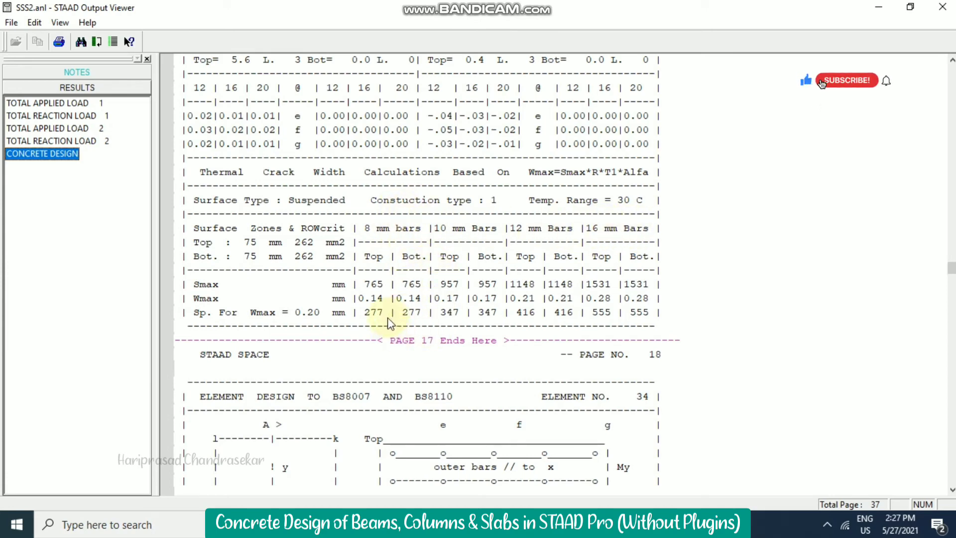
{"action": "scroll", "coordinate": [390, 323], "scroll_direction": "down", "scroll_amount": 14}
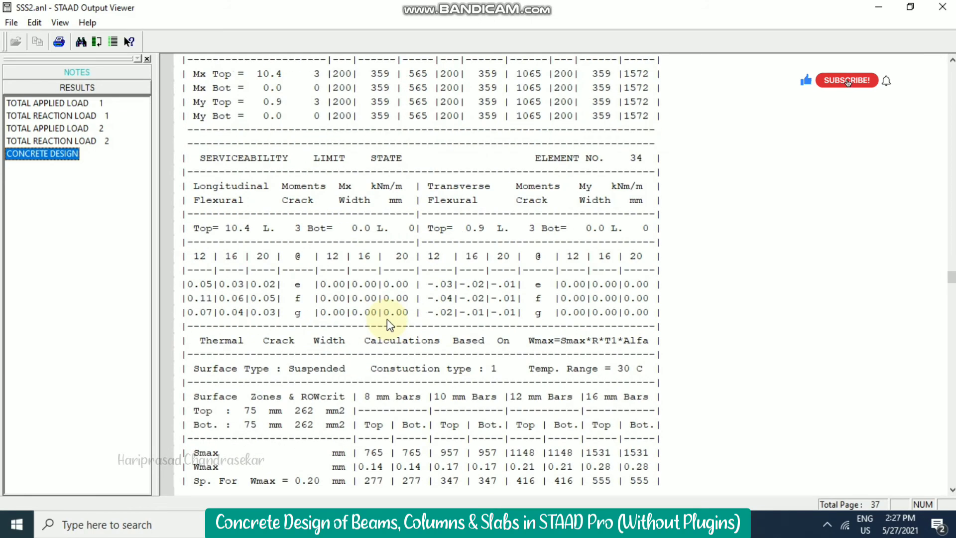
Search the output file for "beam" and examine the flexure and shear design results of beam 1.
{"action": "key", "text": "ctrl+f"}
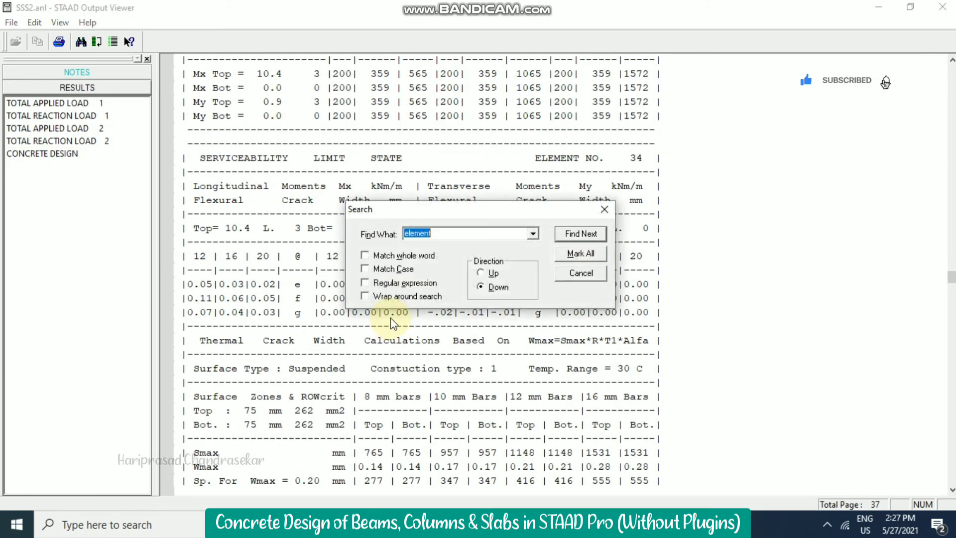
{"action": "type", "text": "beam"}
{"action": "key", "text": "Return"}
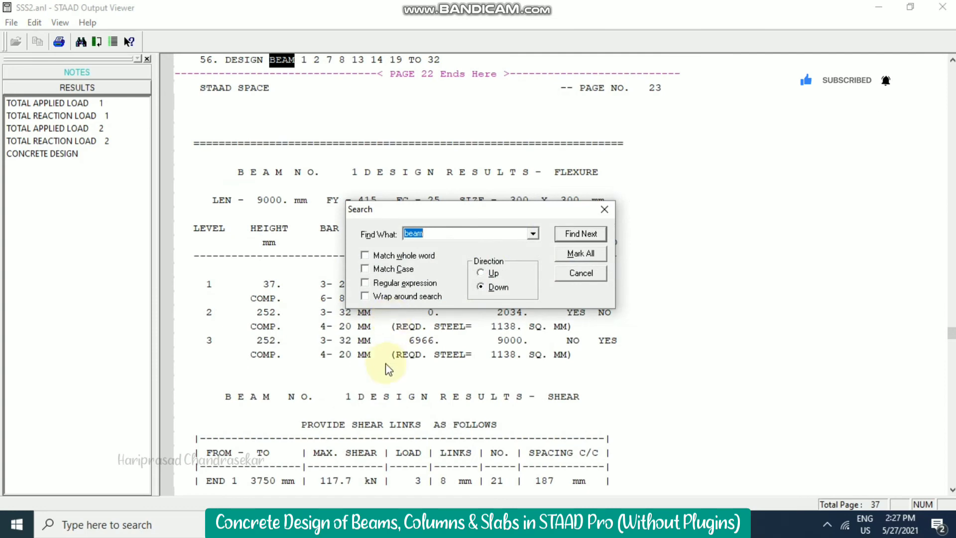
{"action": "left_click", "coordinate": [605, 210]}
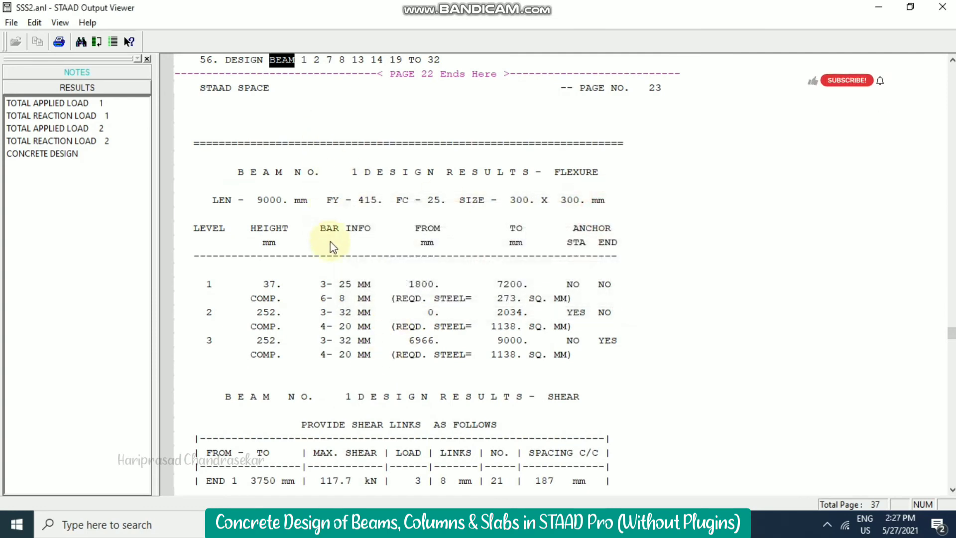
{"action": "scroll", "coordinate": [337, 255], "scroll_direction": "down", "scroll_amount": 2}
{"action": "scroll", "coordinate": [346, 254], "scroll_direction": "down", "scroll_amount": 1}
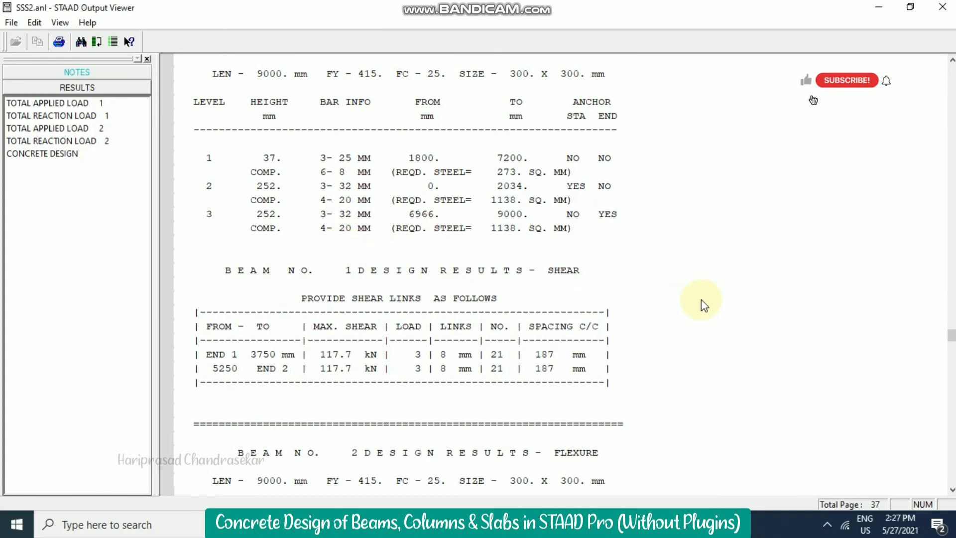
{"action": "scroll", "coordinate": [377, 282], "scroll_direction": "down", "scroll_amount": 2}
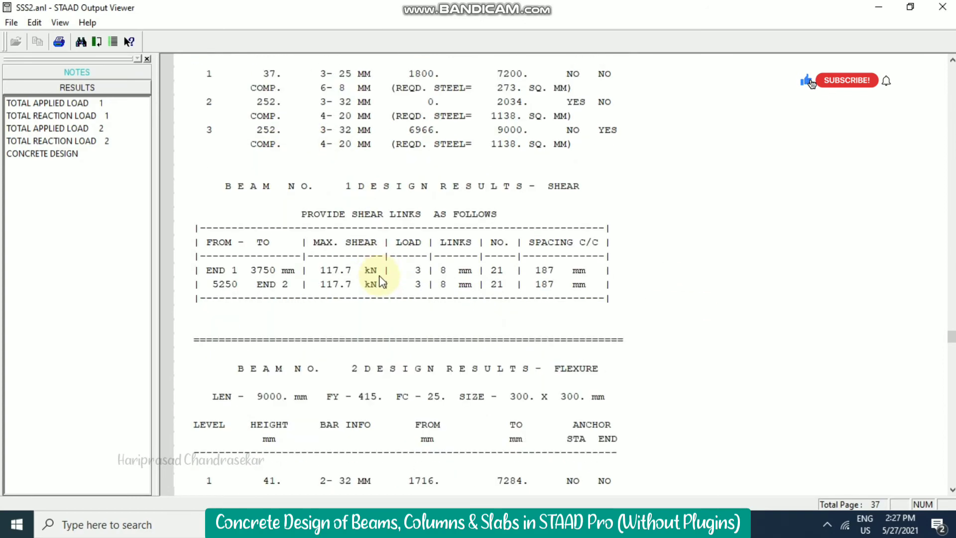
{"action": "scroll", "coordinate": [390, 268], "scroll_direction": "up", "scroll_amount": 2}
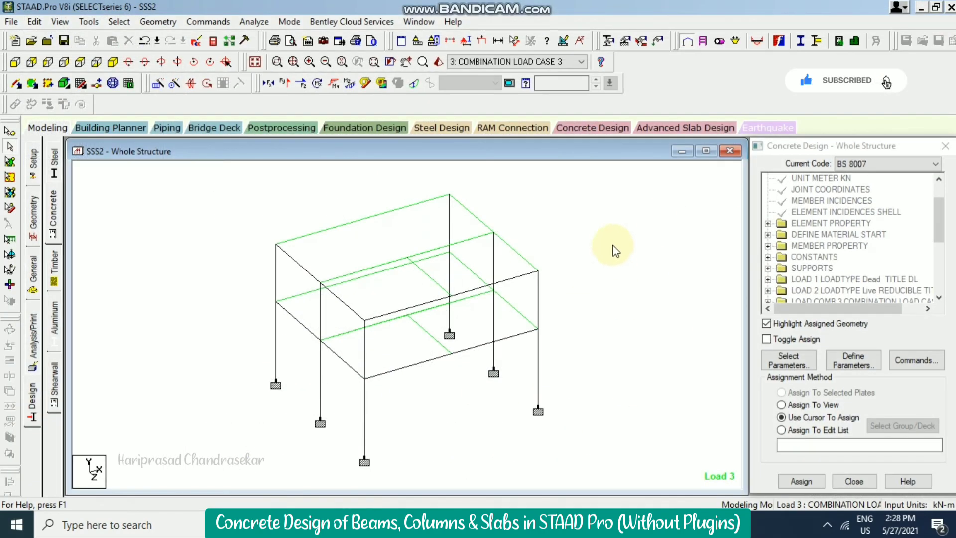
View the concrete design details of roof-level beam 2, and those of ground-storey column 3 beneath its end in the model.
{"action": "double_click", "coordinate": [393, 218]}
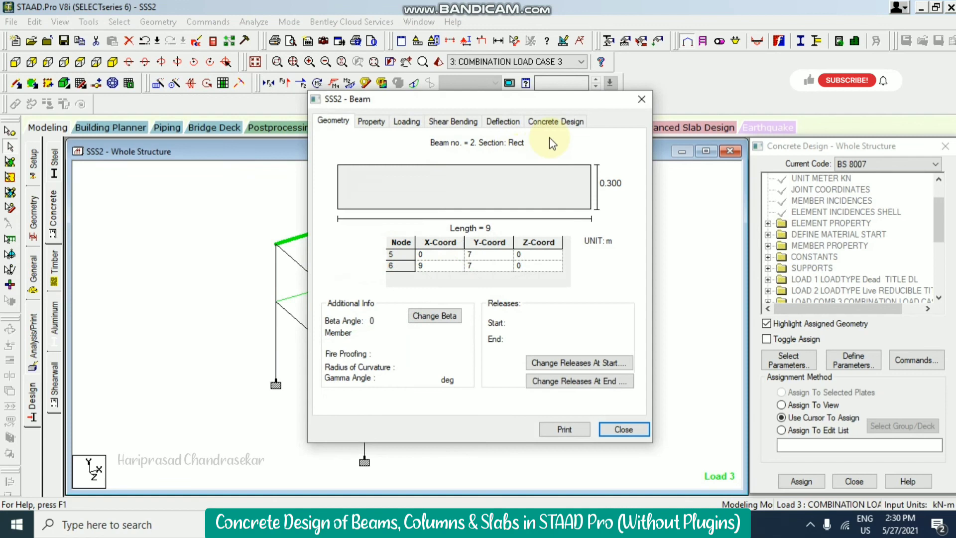
{"action": "left_click", "coordinate": [556, 120]}
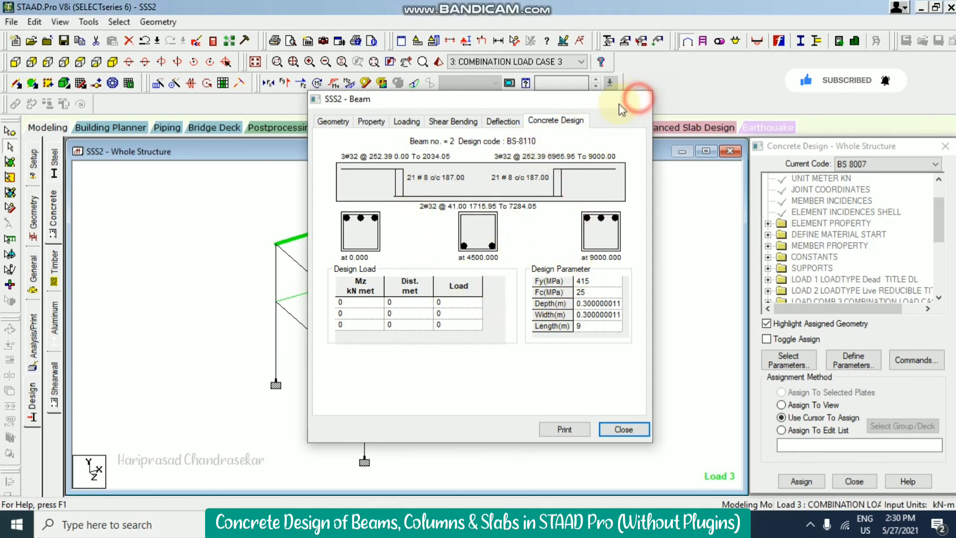
{"action": "left_click", "coordinate": [642, 99]}
{"action": "left_click", "coordinate": [544, 206]}
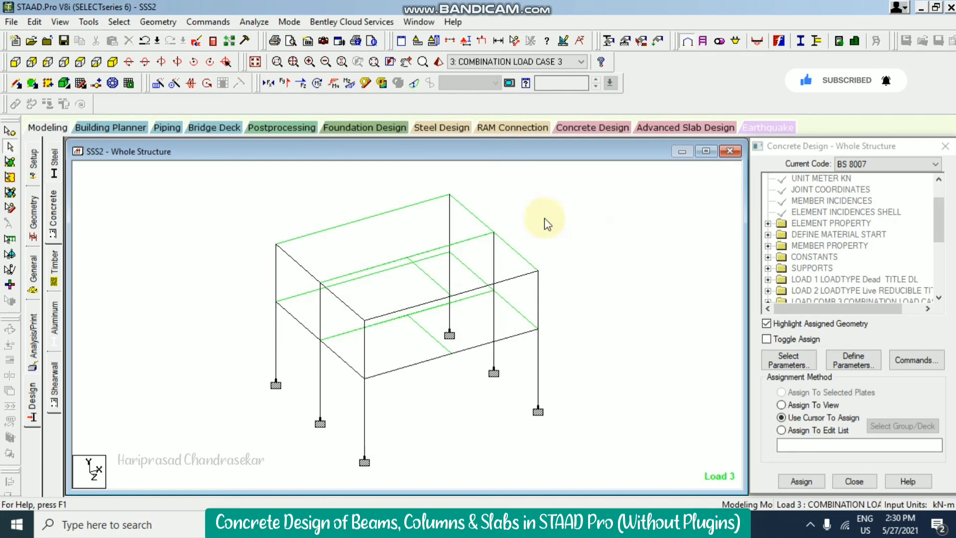
{"action": "double_click", "coordinate": [276, 334]}
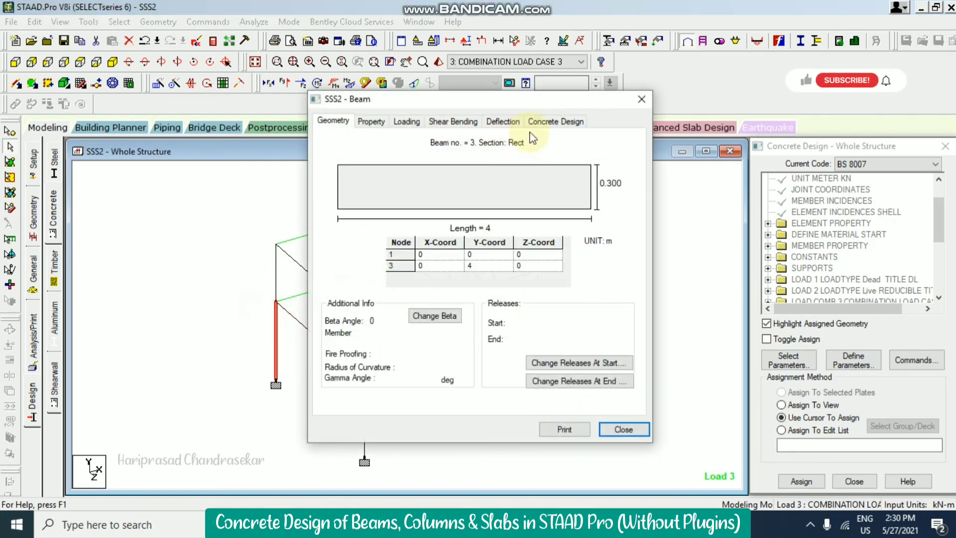
{"action": "left_click", "coordinate": [561, 120]}
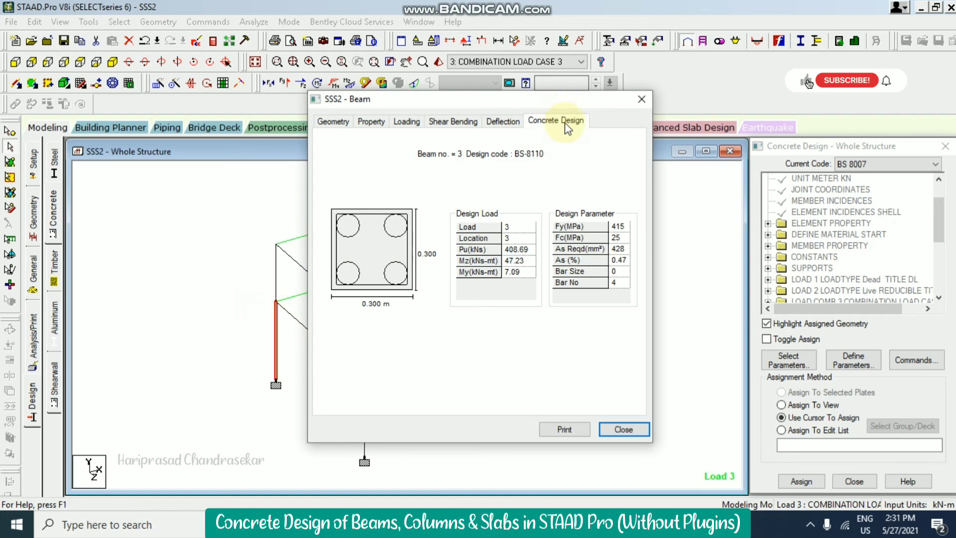